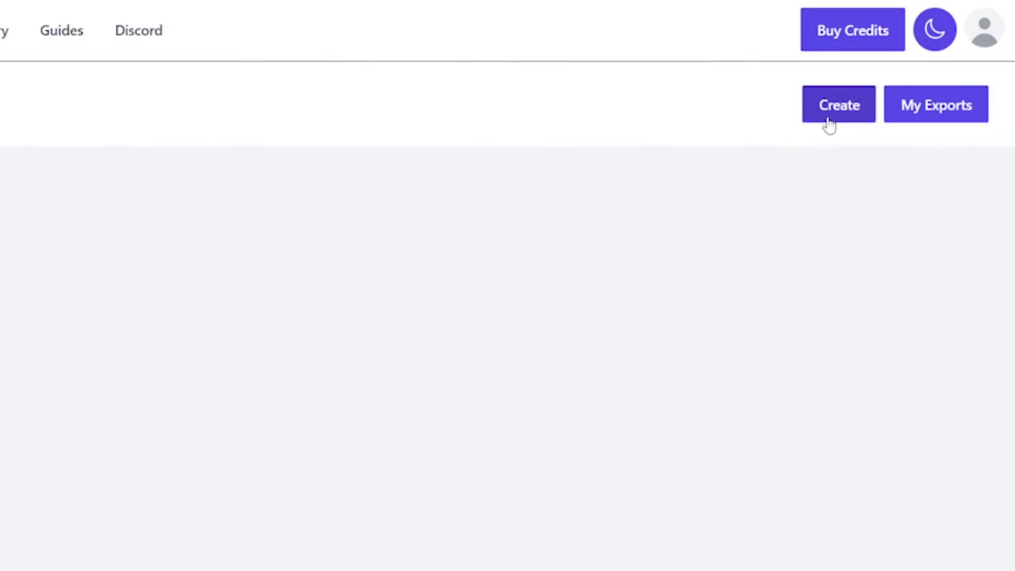
# Start a new comic, keeping the 675 x 1050 page size and Komika Hands font.
pyautogui.click(824, 116)
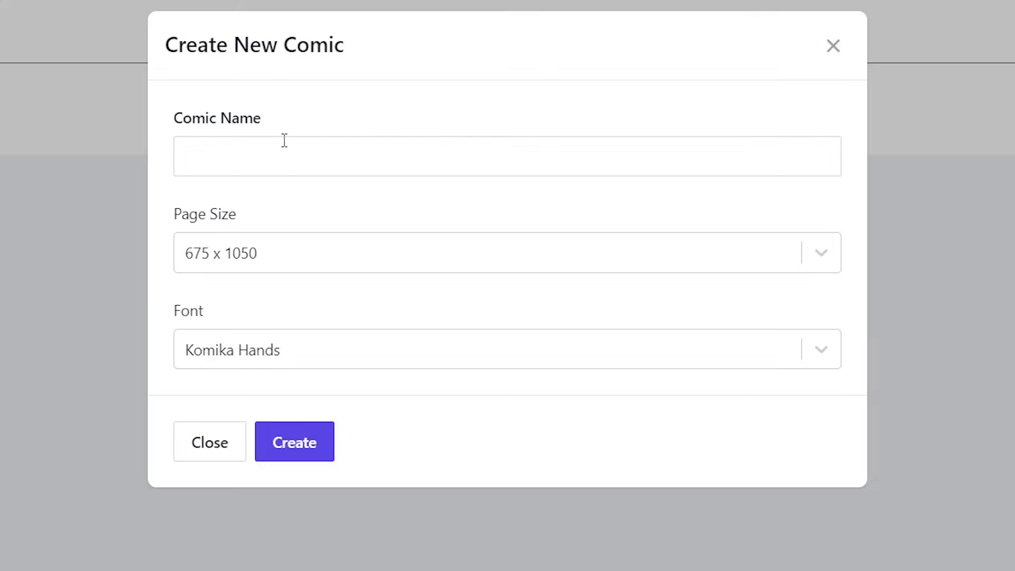
pyautogui.click(279, 249)
pyautogui.click(279, 250)
pyautogui.click(313, 352)
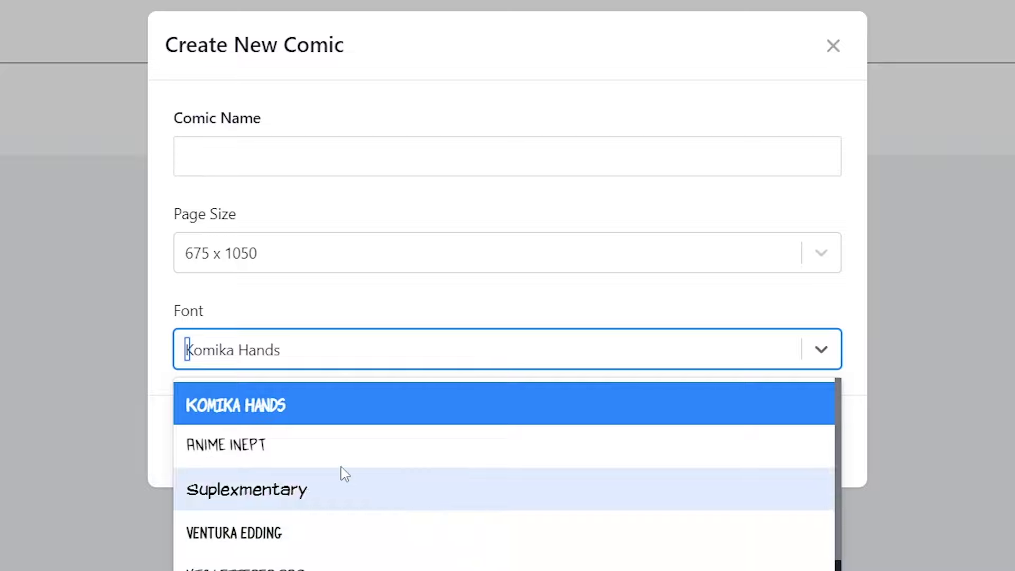
pyautogui.click(252, 169)
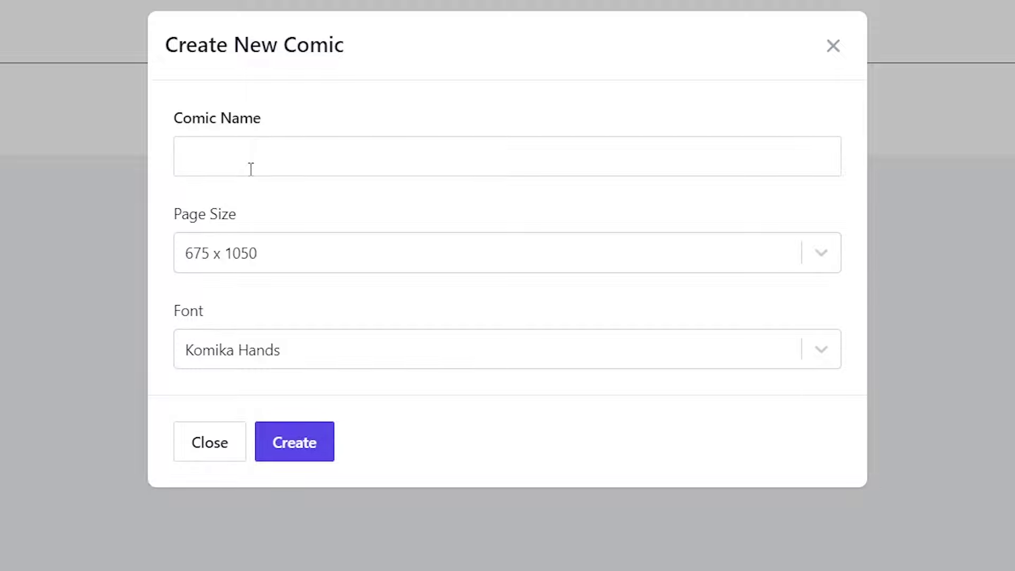
# Name the comic 'The Lost Pendant' and create it with the default size and font.
pyautogui.click(252, 169)
pyautogui.write('The Lost Pendant')
pyautogui.moveTo(340, 154); pyautogui.dragTo(178, 153)
pyautogui.click(321, 157)
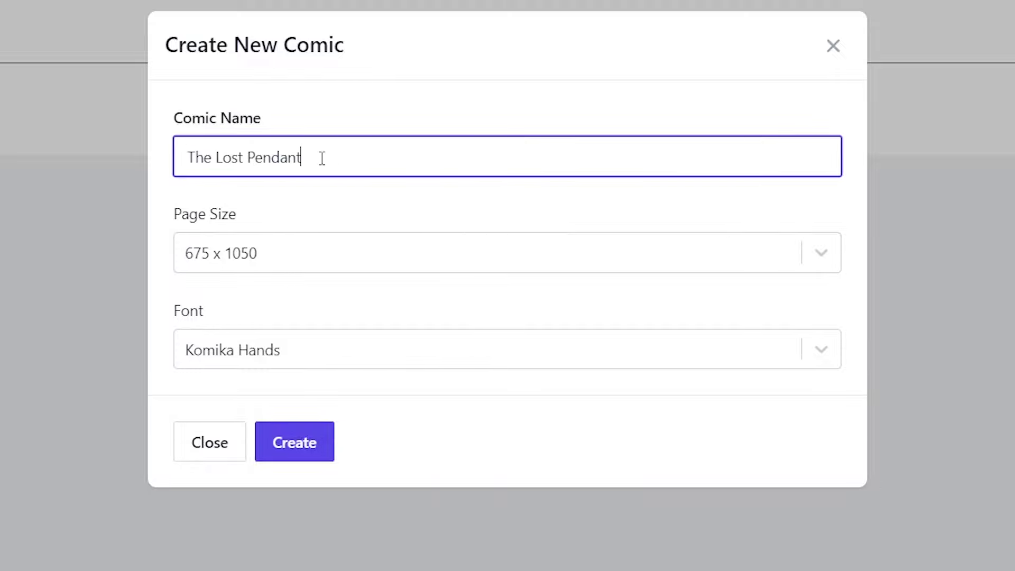
pyautogui.click(316, 255)
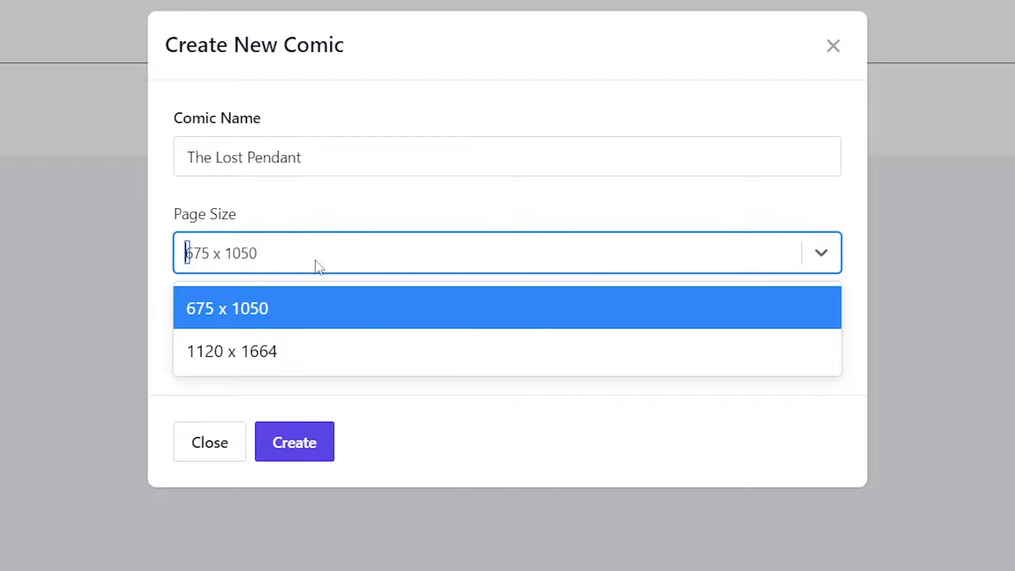
pyautogui.press('Tab')
pyautogui.scroll(-5, 384, 528)
pyautogui.scroll(5, 340, 498)
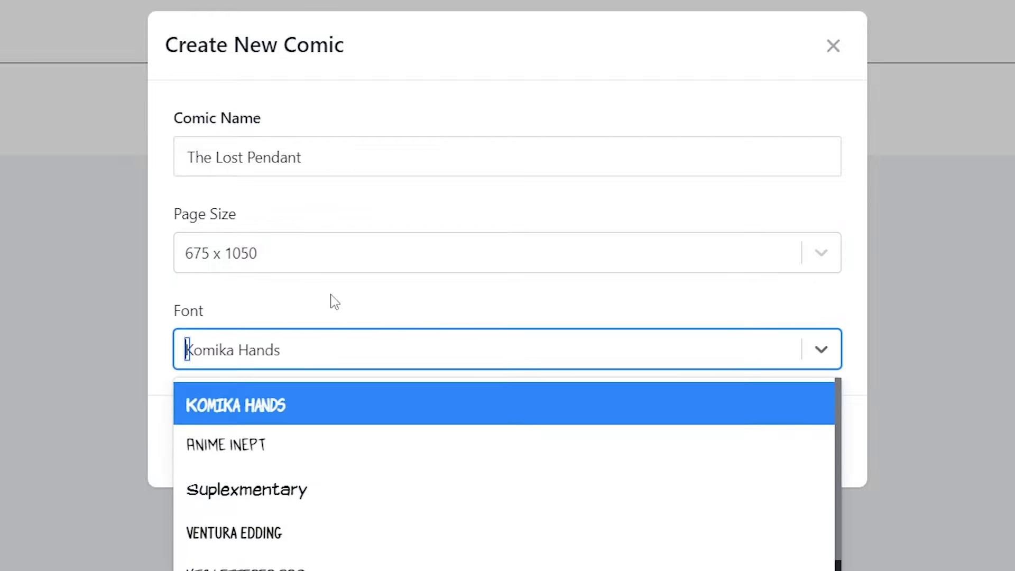
pyautogui.click(288, 446)
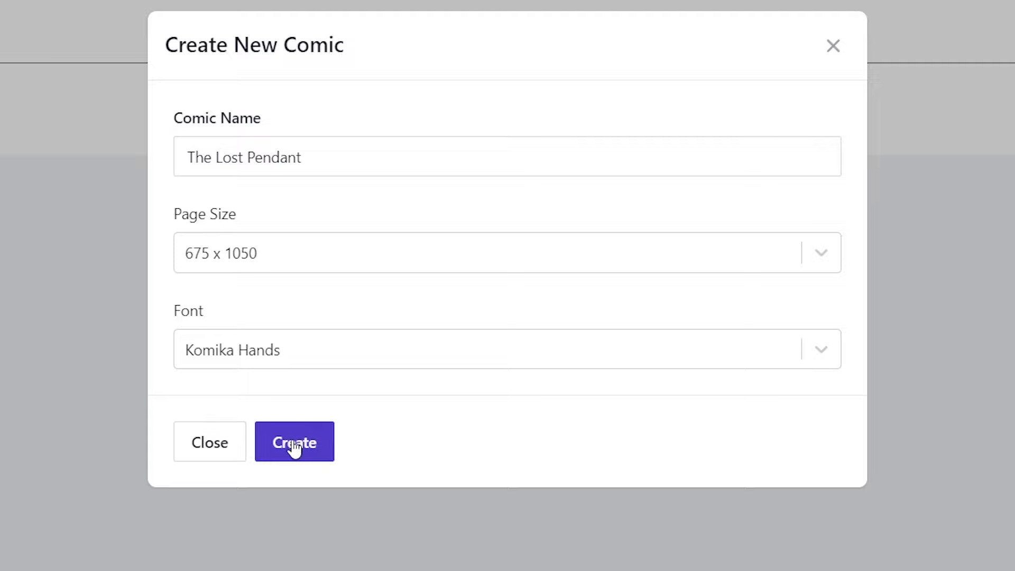
pyautogui.click(294, 445)
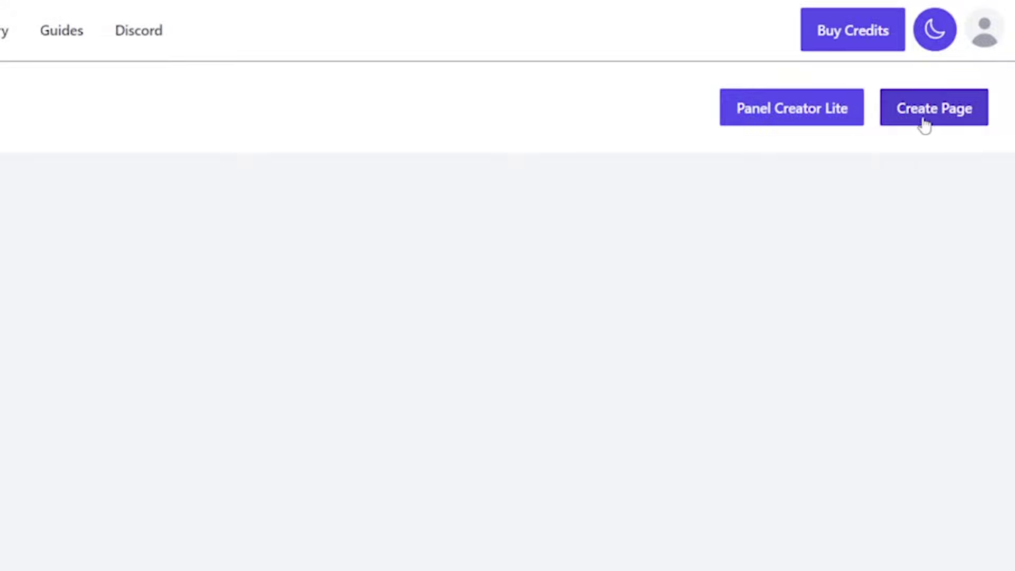
# Open Panel Creator Lite from The Lost Pendant comic page.
pyautogui.click(787, 112)
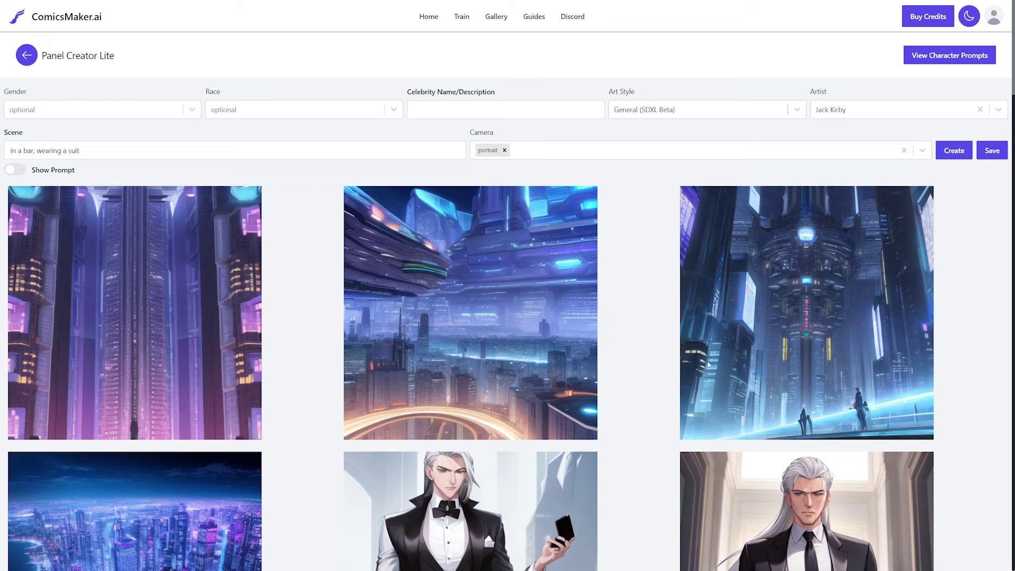
# Set the character to Female and paste the young adventurous girl description.
pyautogui.click(189, 112)
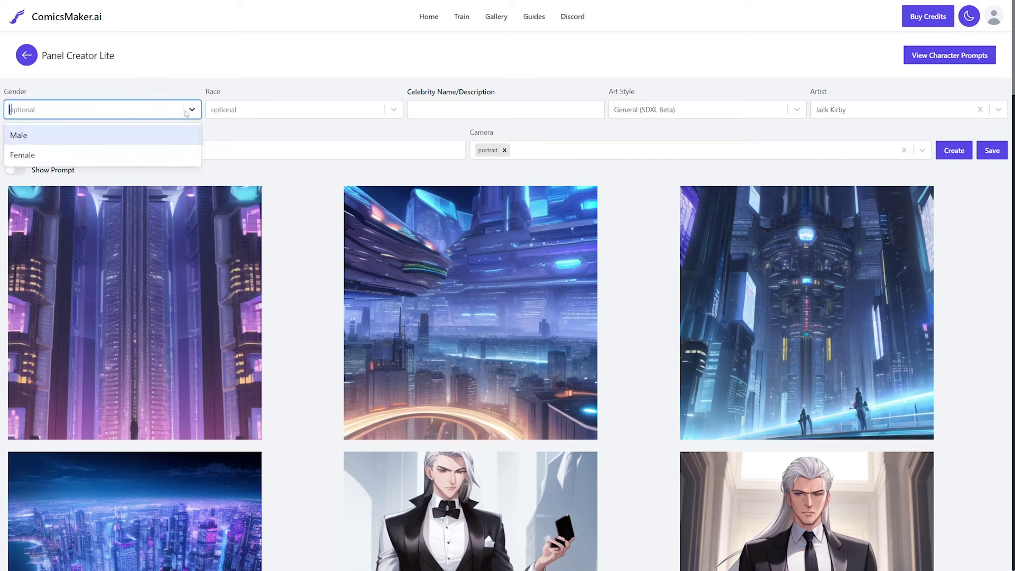
pyautogui.click(69, 155)
pyautogui.click(282, 112)
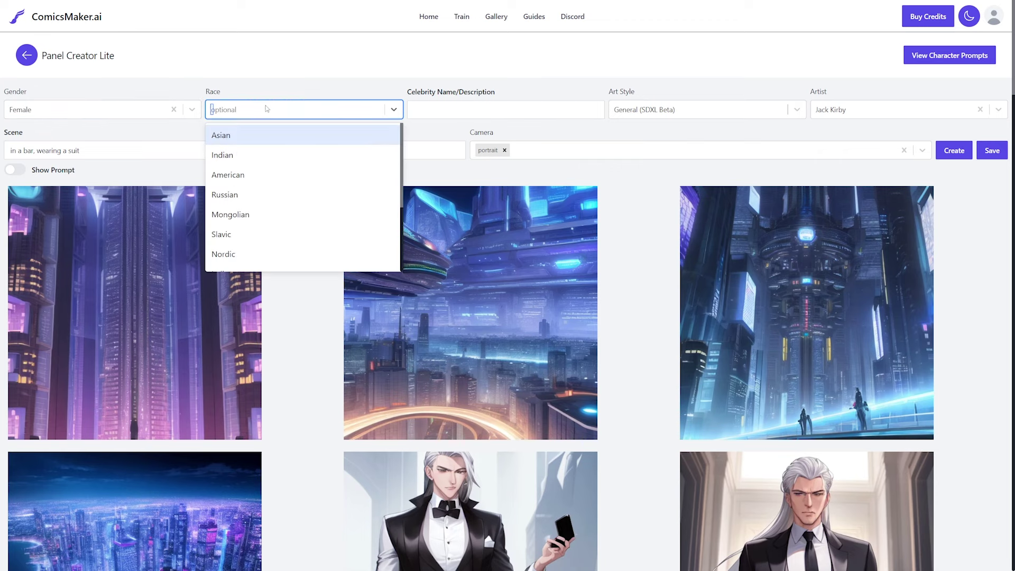
pyautogui.click(275, 108)
pyautogui.click(474, 105)
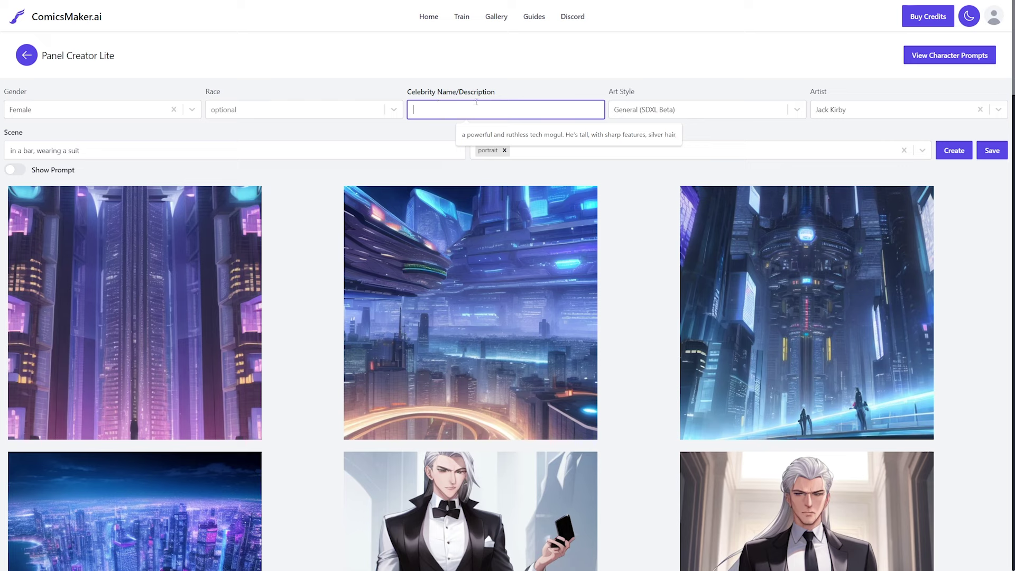
pyautogui.hotkey('ctrl', 'v')
pyautogui.moveTo(559, 110); pyautogui.dragTo(518, 109)
pyautogui.click(533, 91)
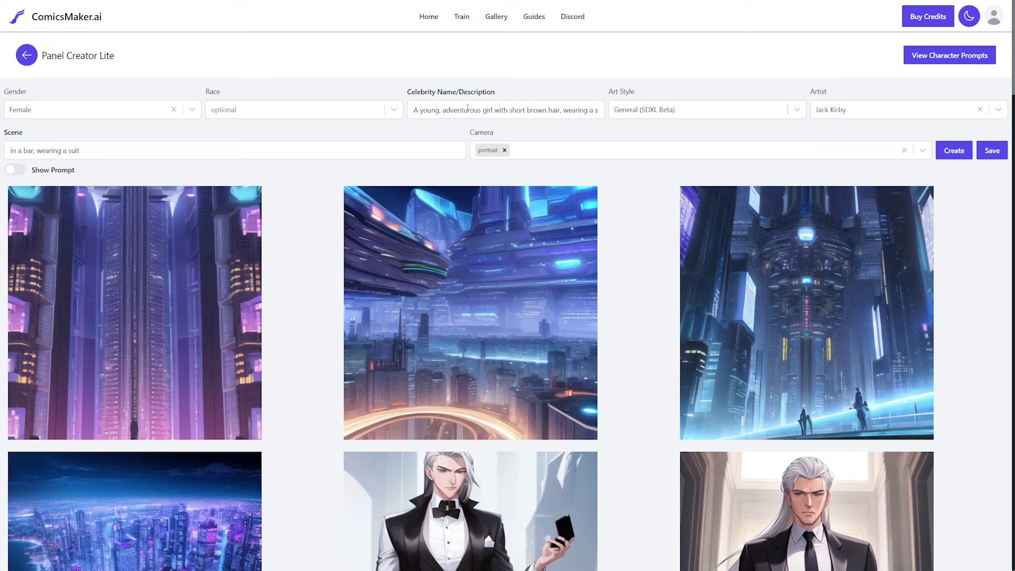
# Choose Cartoon art style and replace the bar scene with the cozy village text, keeping portrait camera.
pyautogui.click(661, 110)
pyautogui.scroll(1, 676, 204)
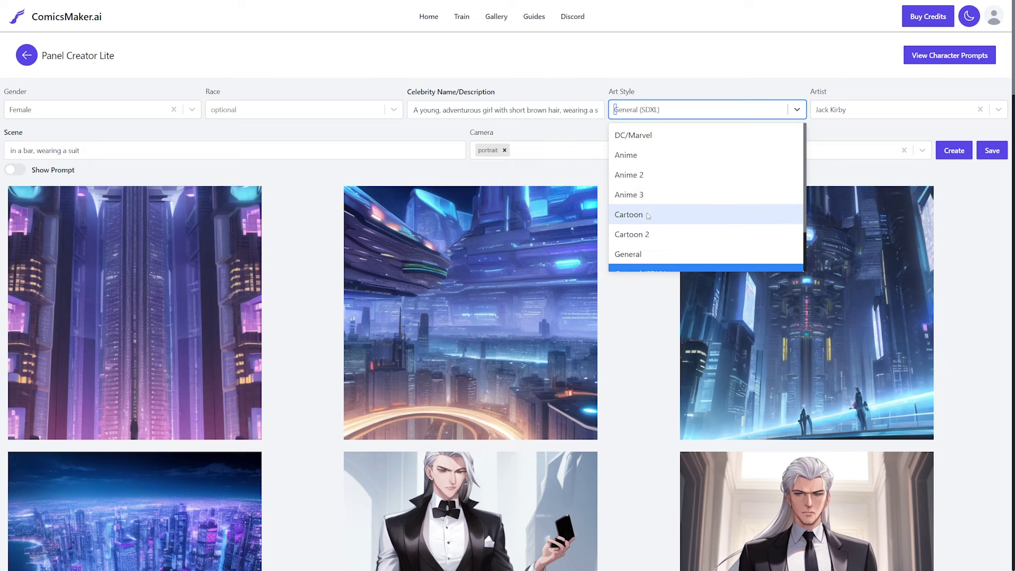
pyautogui.click(644, 214)
pyautogui.moveTo(82, 150); pyautogui.dragTo(9, 151)
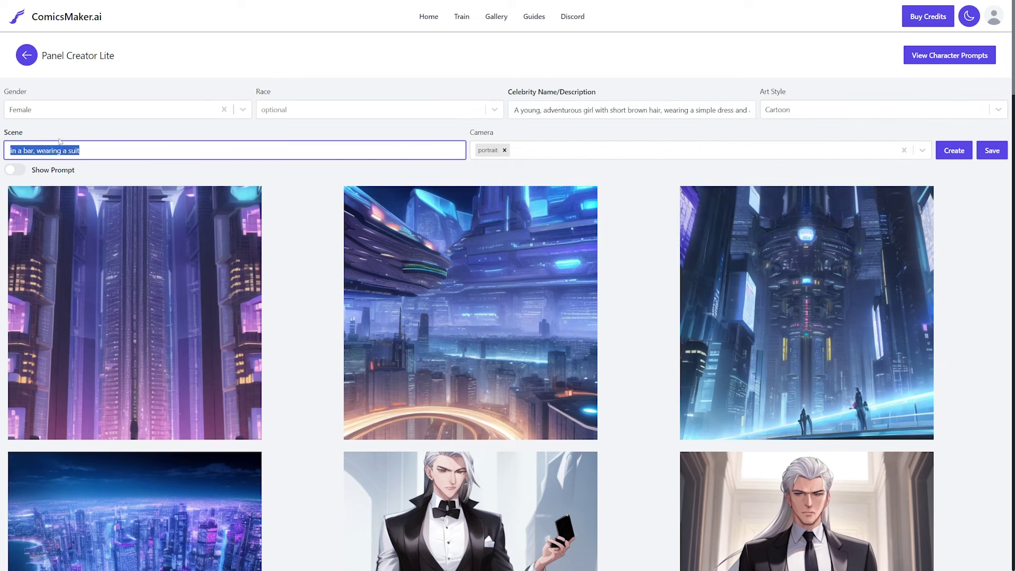
pyautogui.scroll(-3, 636, 329)
pyautogui.scroll(3, 406, 246)
pyautogui.write('A small, cozy village surrounded by forests and hills.')
pyautogui.click(556, 150)
pyautogui.scroll(-5, 553, 222)
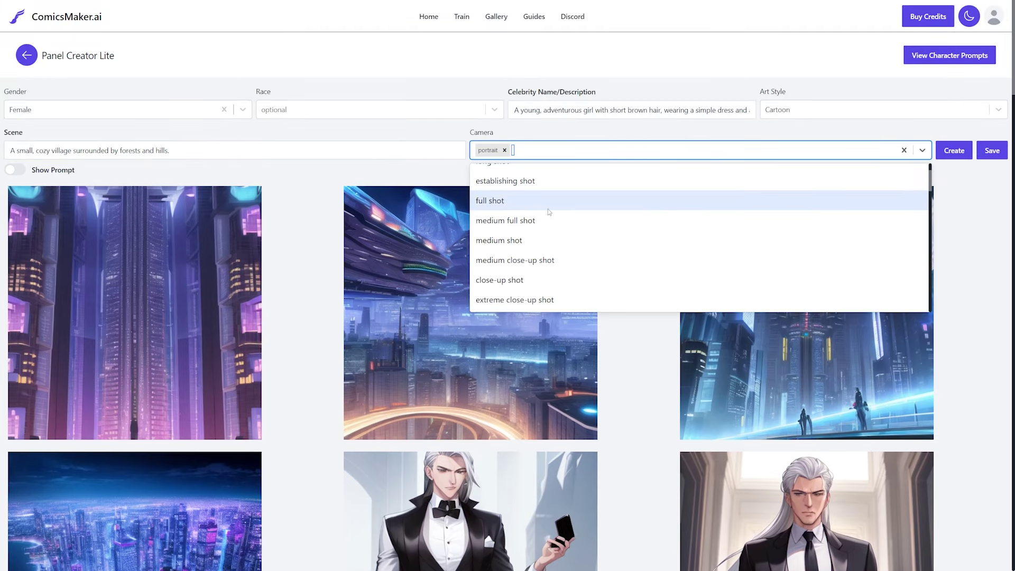
pyautogui.scroll(-5, 559, 245)
pyautogui.scroll(10, 557, 261)
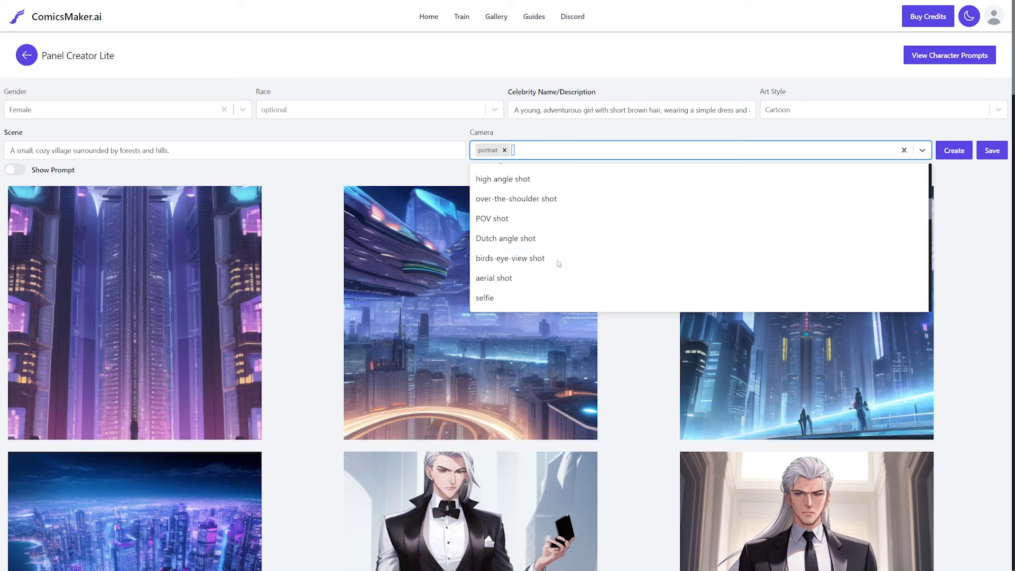
pyautogui.click(443, 180)
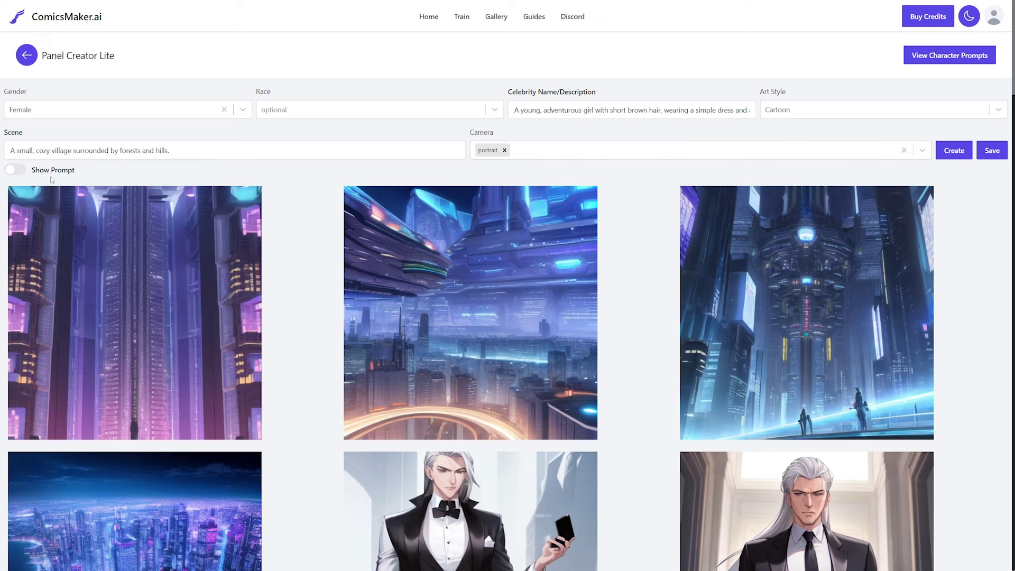
# Review the full generated prompt, then generate the panel images.
pyautogui.click(18, 170)
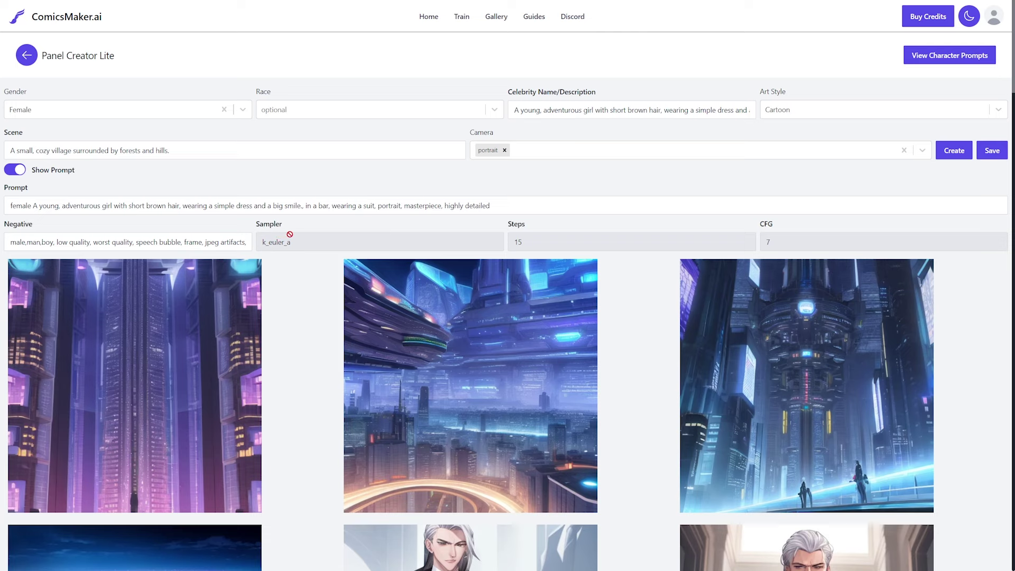
pyautogui.click(382, 206)
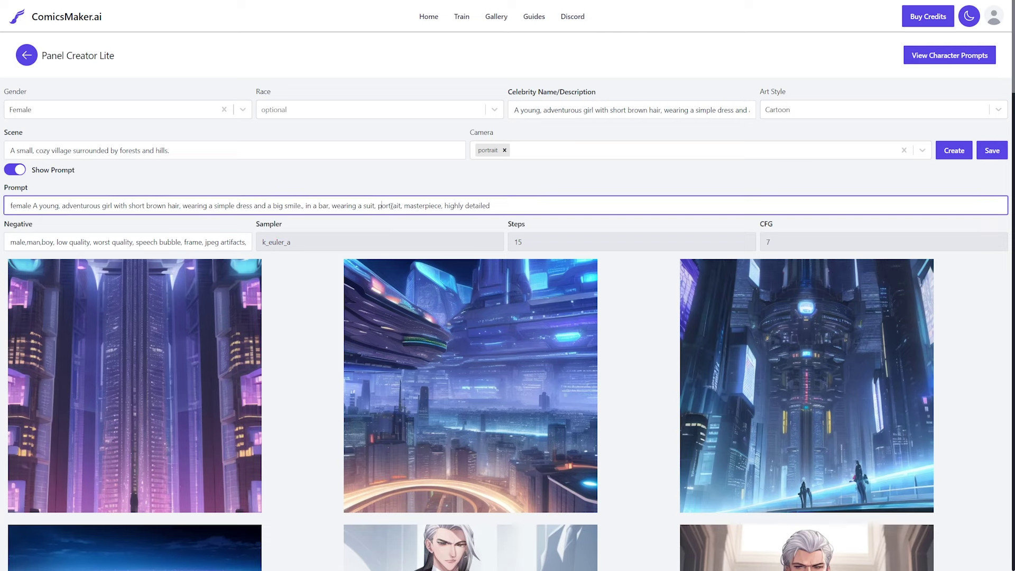
pyautogui.moveTo(525, 206); pyautogui.dragTo(127, 206)
pyautogui.click(163, 205)
pyautogui.click(14, 169)
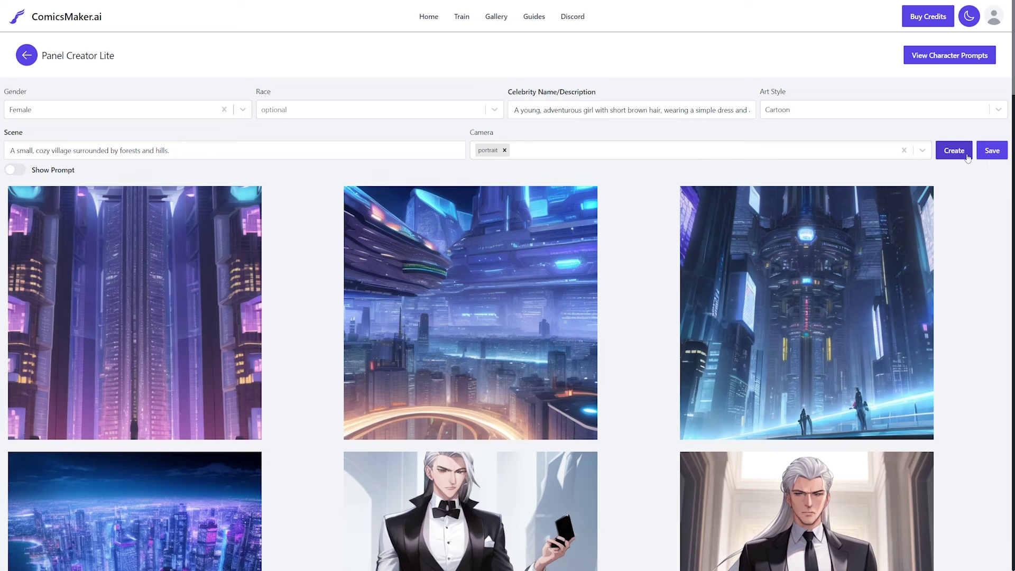
pyautogui.click(954, 150)
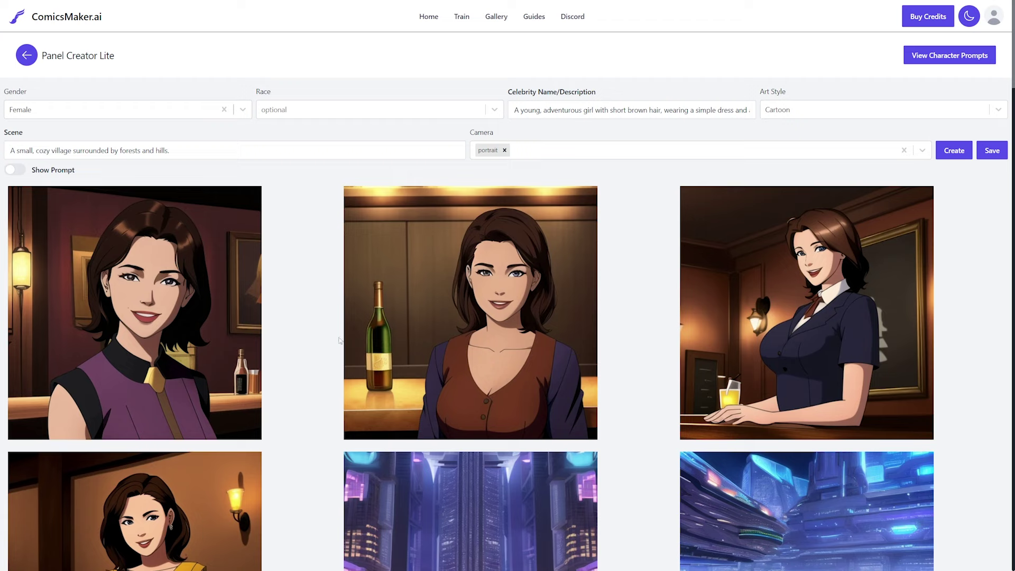
# Review the village scene text and the full generated prompt.
pyautogui.moveTo(169, 151); pyautogui.dragTo(12, 150)
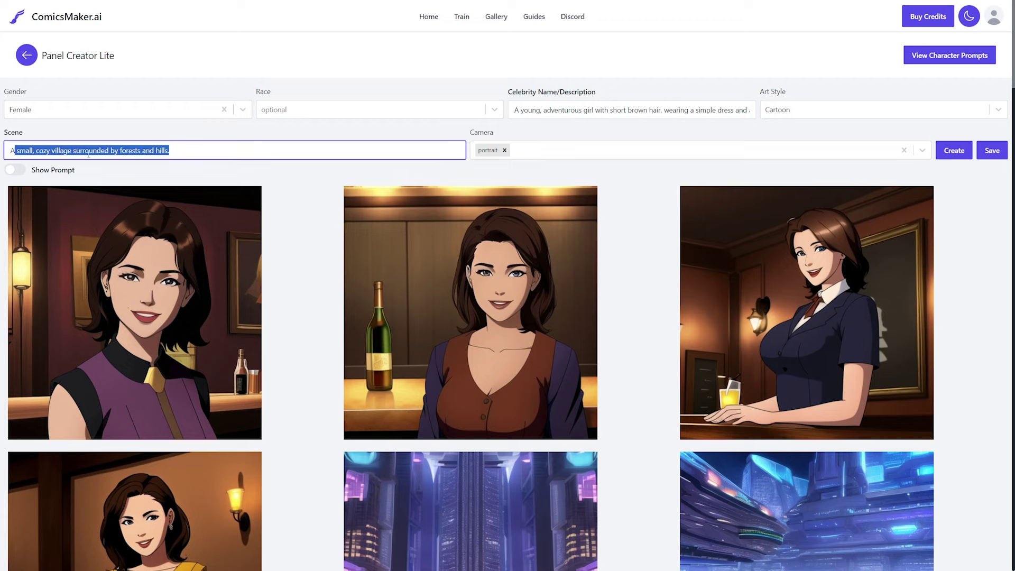
pyautogui.moveTo(169, 150); pyautogui.dragTo(64, 150)
pyautogui.click(15, 175)
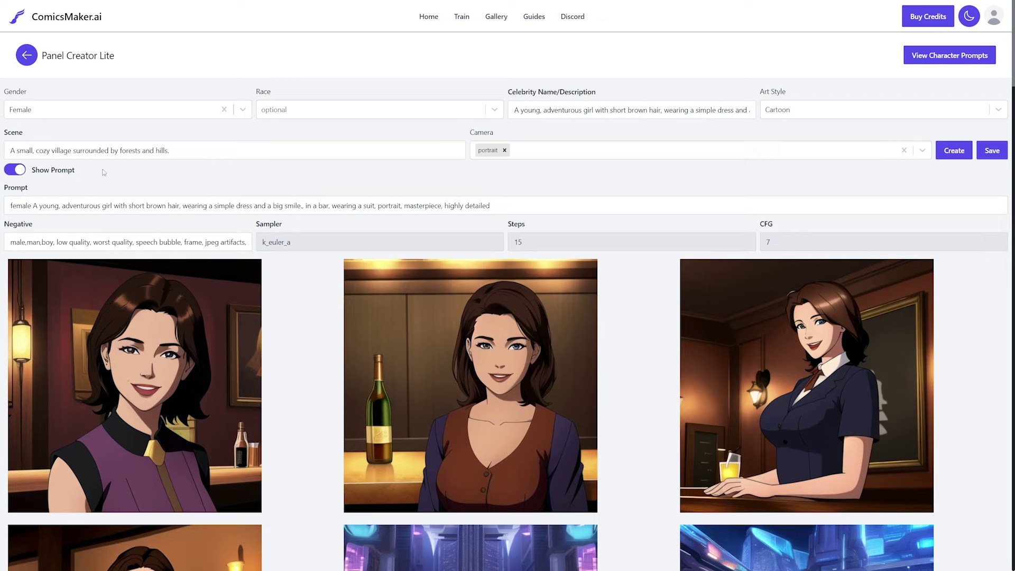
pyautogui.moveTo(532, 209); pyautogui.dragTo(59, 207)
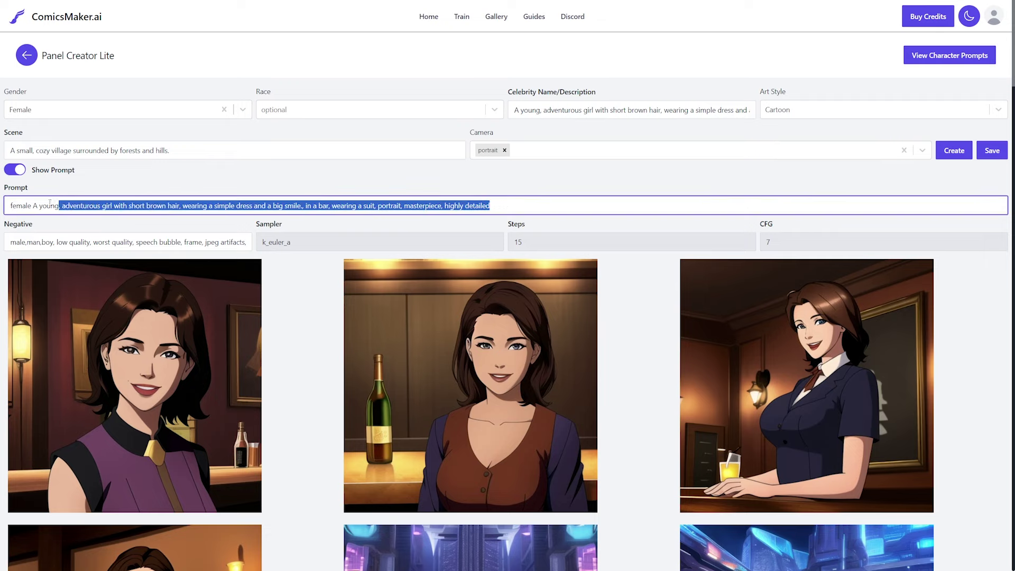
pyautogui.click(162, 206)
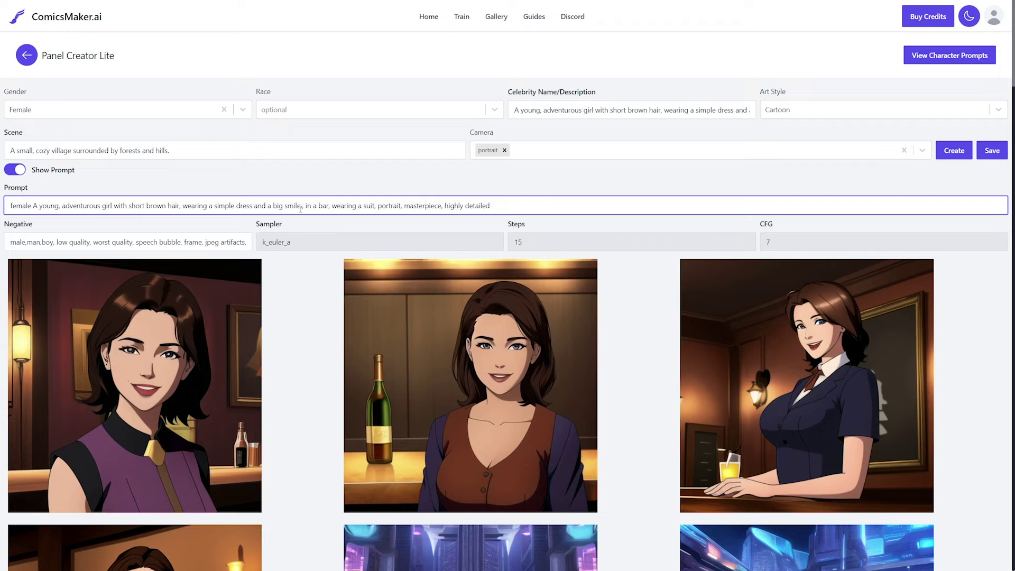
pyautogui.moveTo(279, 206); pyautogui.dragTo(119, 205)
pyautogui.click(230, 206)
# Rewrite the prompt as comma-separated tags for the short-brown-haired girl and generate images.
pyautogui.moveTo(305, 206); pyautogui.dragTo(486, 206)
pyautogui.moveTo(652, 110); pyautogui.dragTo(767, 109)
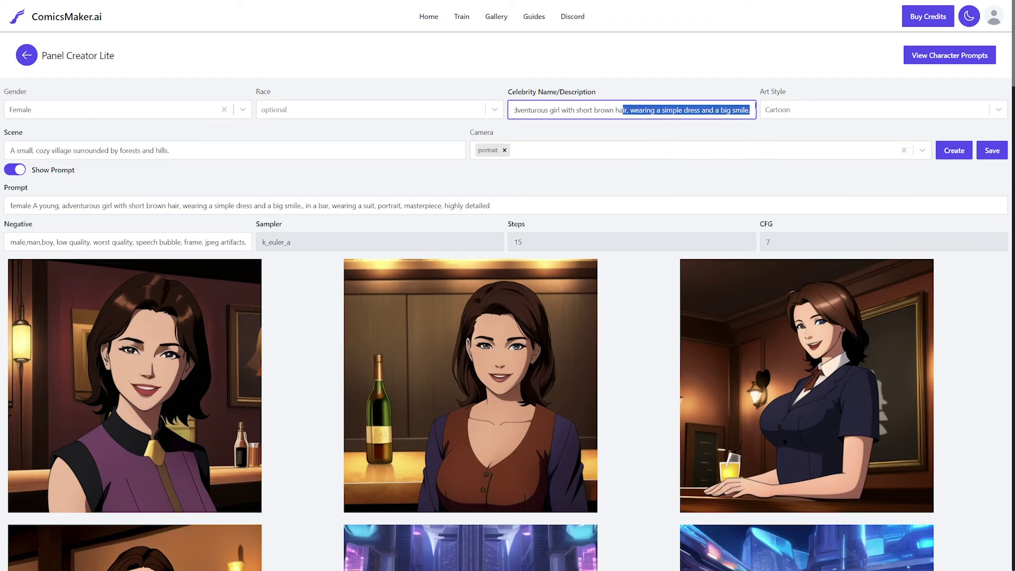
pyautogui.click(318, 206)
pyautogui.moveTo(523, 204); pyautogui.dragTo(304, 205)
pyautogui.moveTo(304, 206); pyautogui.dragTo(332, 205)
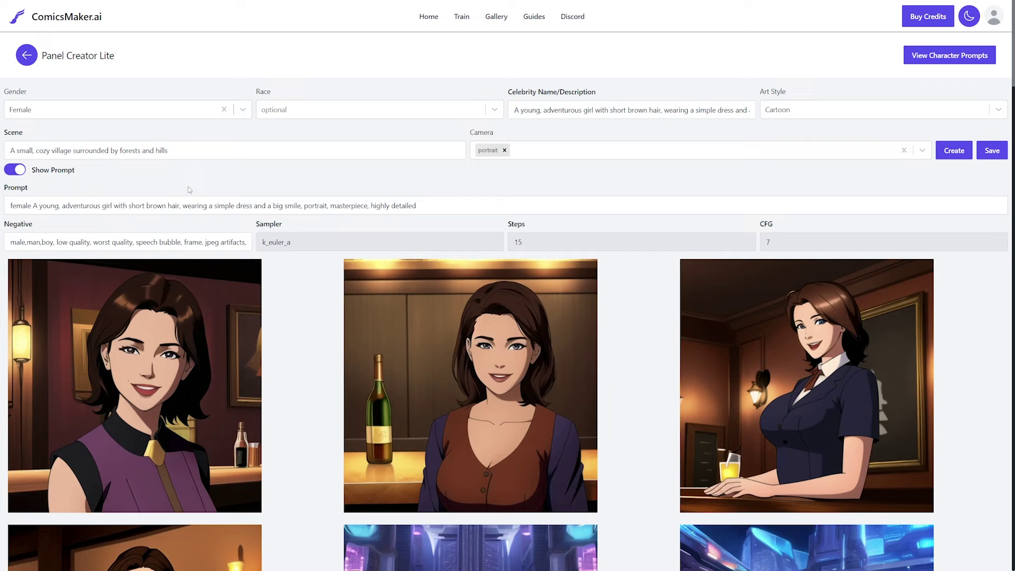
pyautogui.moveTo(350, 206); pyautogui.dragTo(21, 207)
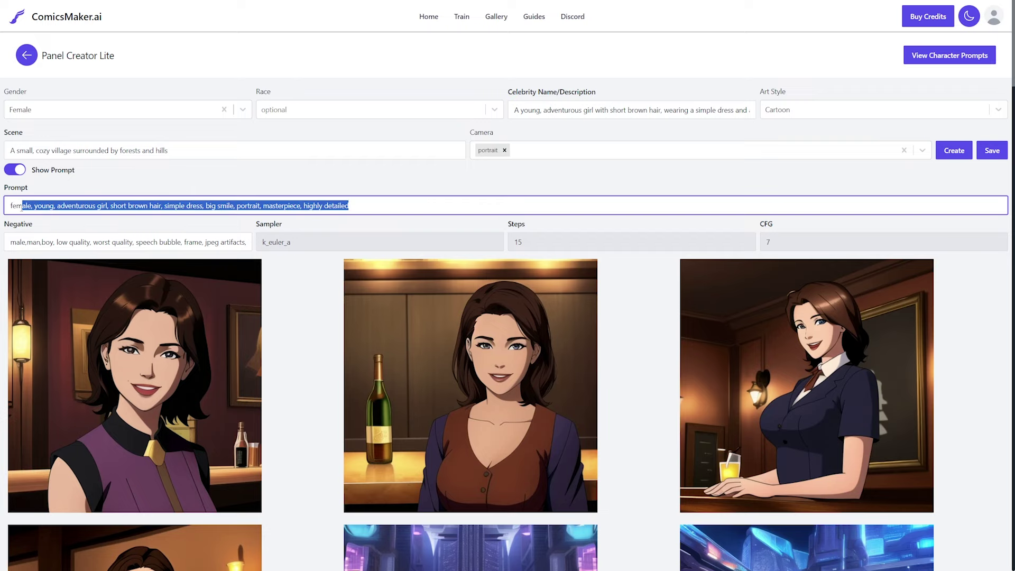
pyautogui.click(182, 208)
pyautogui.click(415, 185)
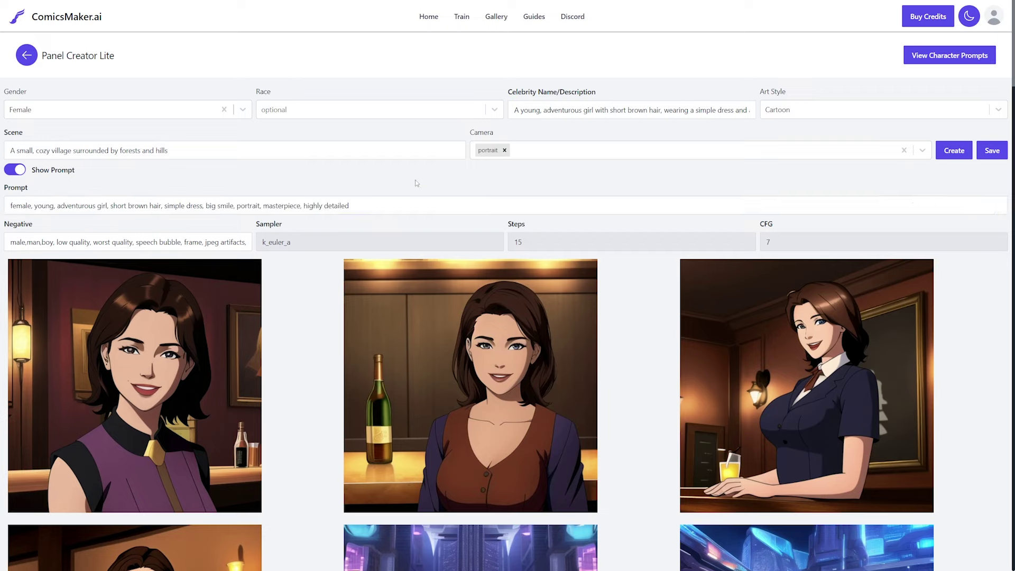
pyautogui.click(955, 152)
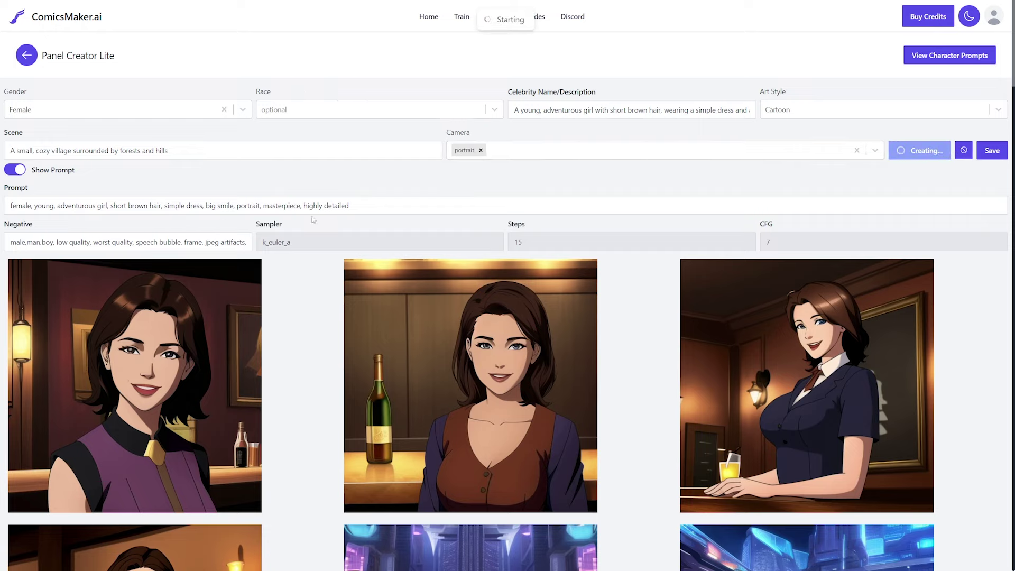
# Browse the new cartoon portraits of the short-haired girl and recheck the scene and prompt text.
pyautogui.moveTo(168, 150); pyautogui.dragTo(9, 139)
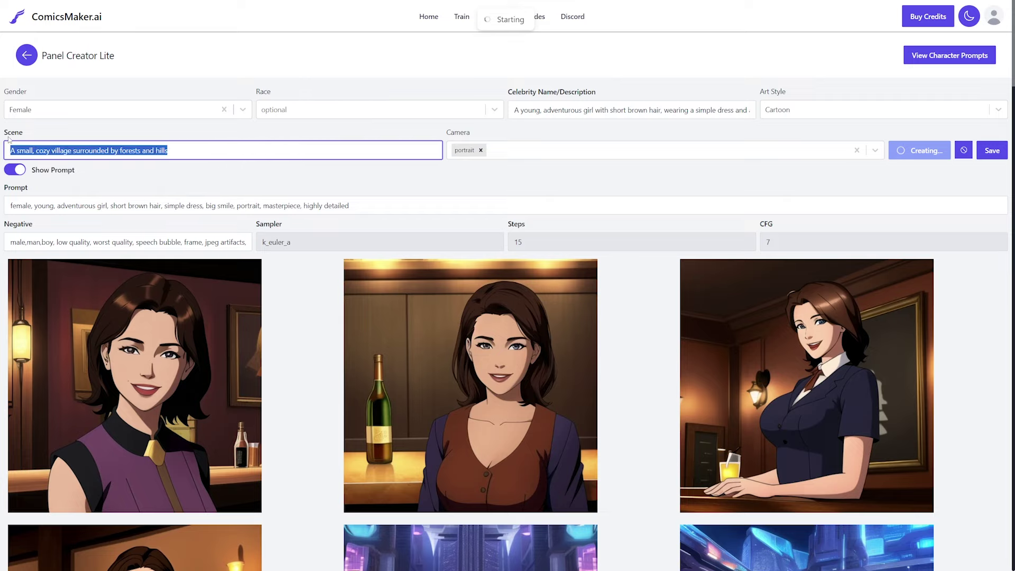
pyautogui.click(272, 176)
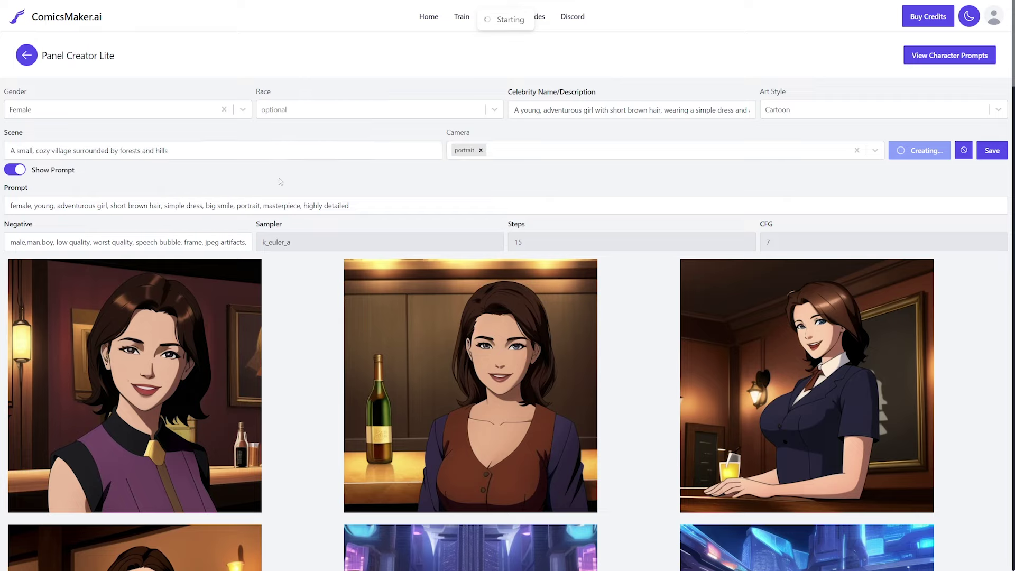
pyautogui.scroll(-4, 375, 193)
pyautogui.scroll(4, 544, 264)
pyautogui.scroll(-5, 246, 386)
pyautogui.scroll(2, 624, 227)
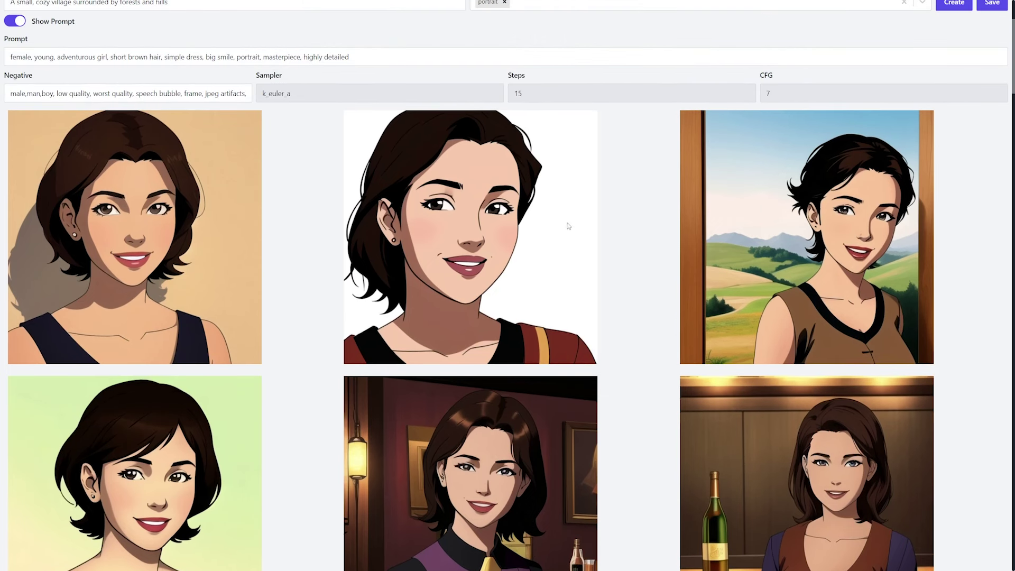
pyautogui.scroll(3, 544, 254)
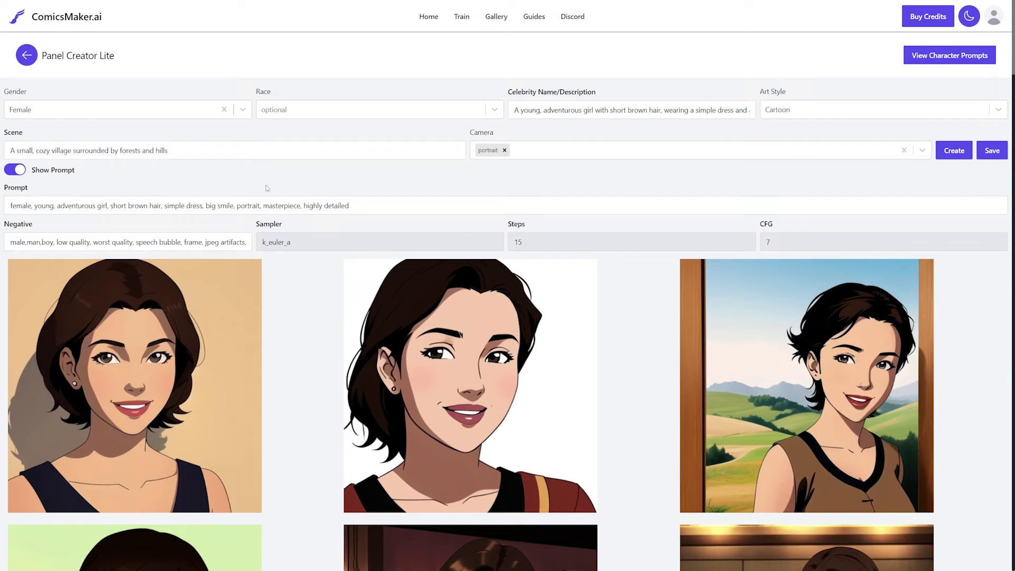
pyautogui.moveTo(391, 208); pyautogui.dragTo(177, 205)
pyautogui.click(177, 205)
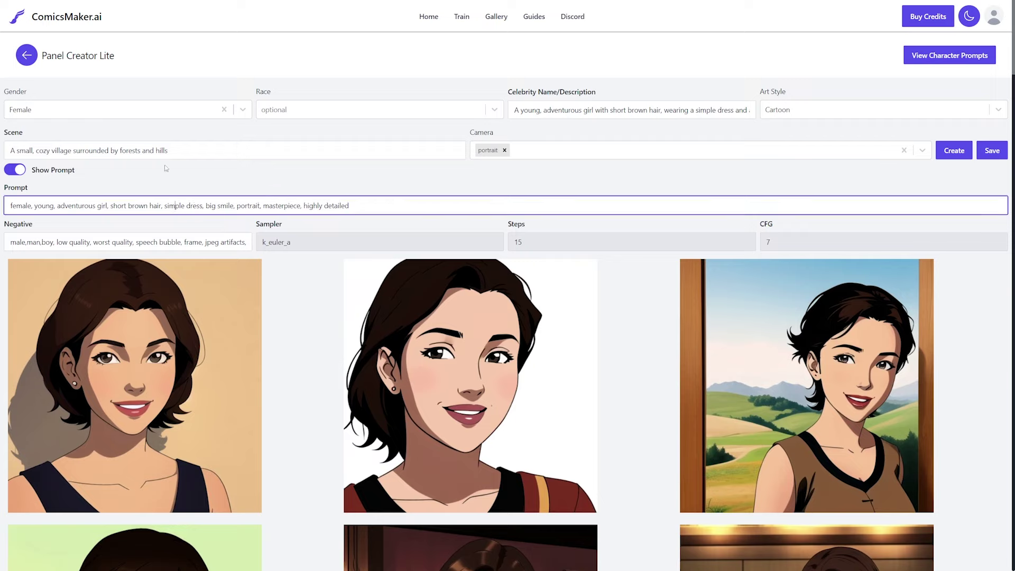
pyautogui.click(862, 377)
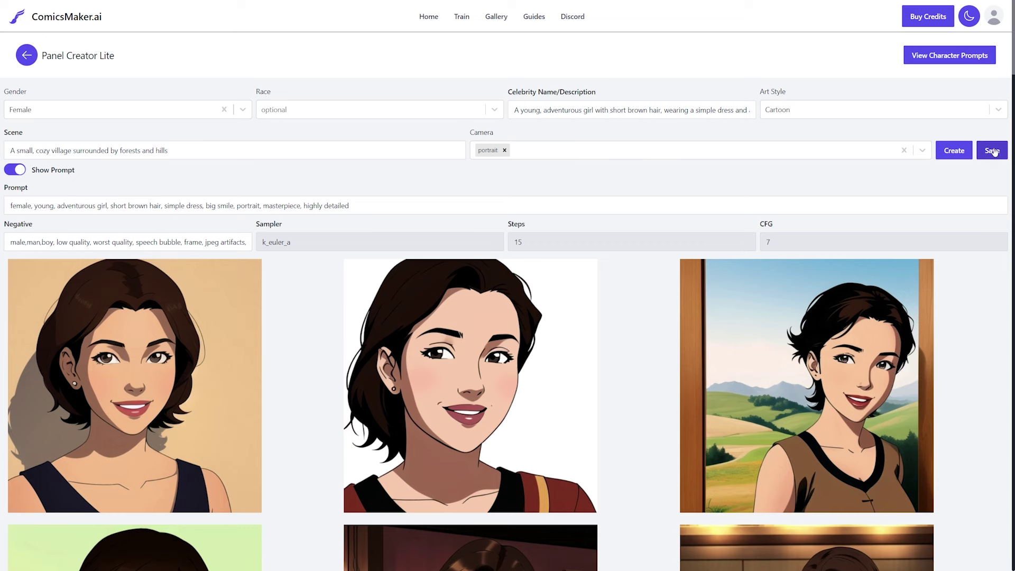
# Inspect the save-character dialog's prefilled prompt, closing it without saving.
pyautogui.click(992, 151)
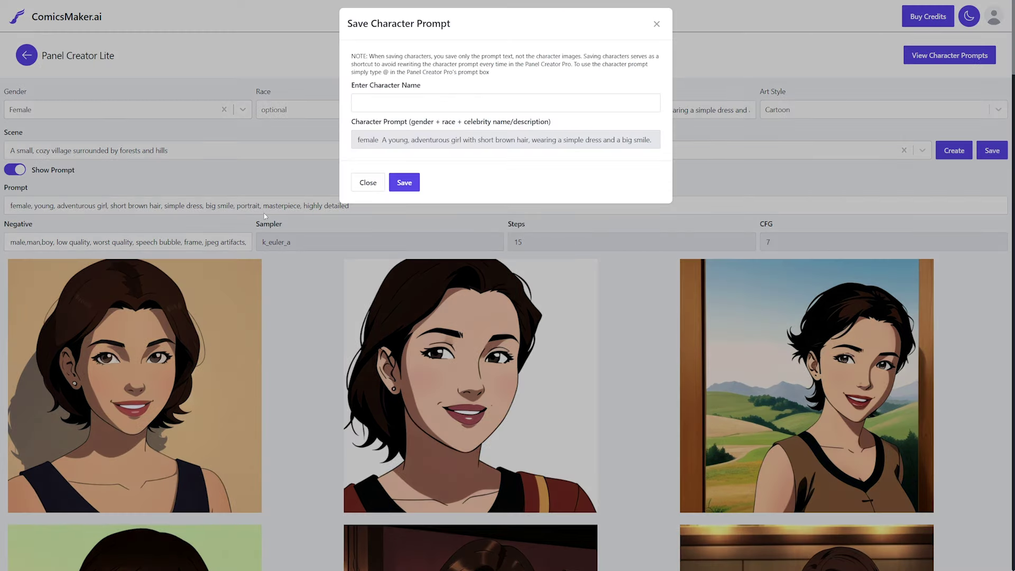
pyautogui.click(362, 186)
pyautogui.moveTo(349, 205); pyautogui.dragTo(35, 221)
pyautogui.click(185, 206)
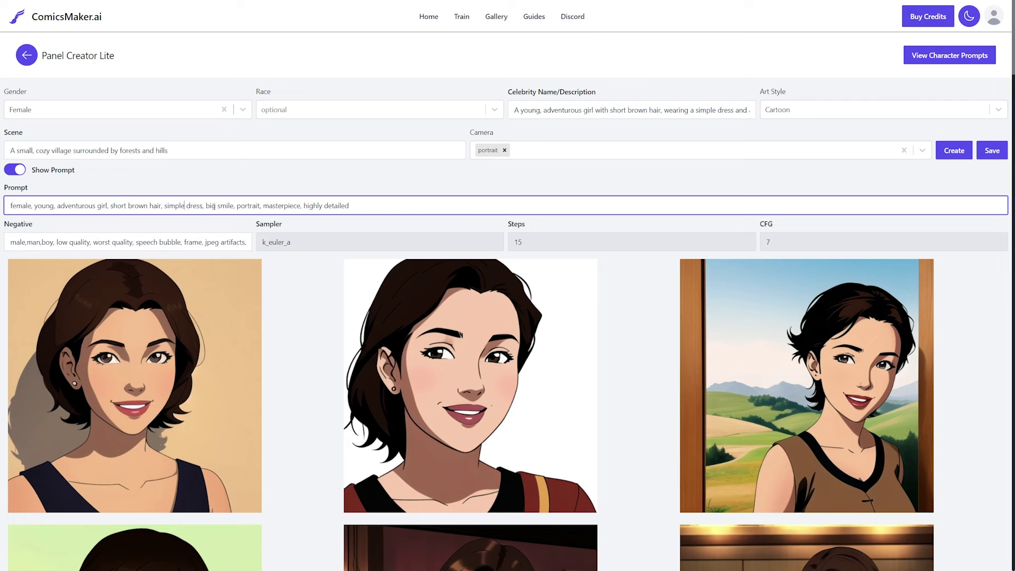
pyautogui.click(993, 151)
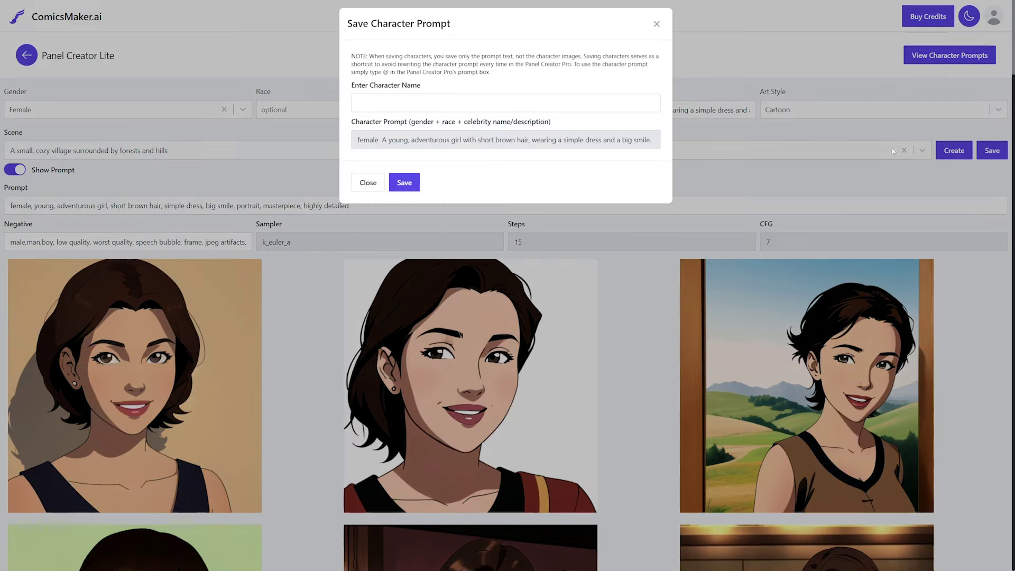
pyautogui.moveTo(530, 139); pyautogui.dragTo(370, 141)
pyautogui.click(368, 183)
# Copy the prompt tags into the character description and delete the duplicated 'female'.
pyautogui.moveTo(350, 209); pyautogui.dragTo(10, 207)
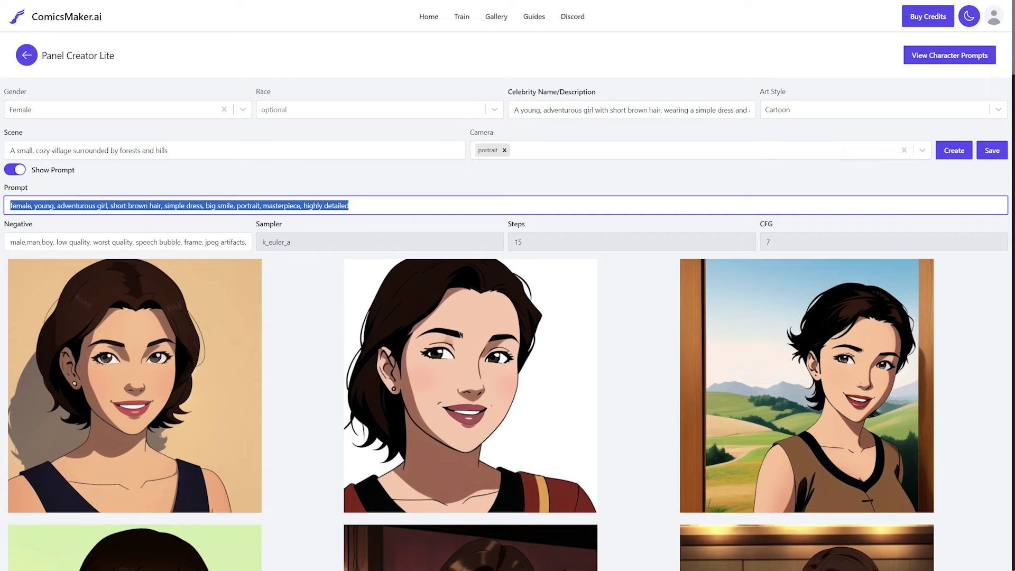
pyautogui.hotkey('ctrl', 'c')
pyautogui.click(692, 110)
pyautogui.hotkey('ctrl', 'a')
pyautogui.hotkey('ctrl', 'v')
pyautogui.moveTo(540, 110); pyautogui.dragTo(818, 119)
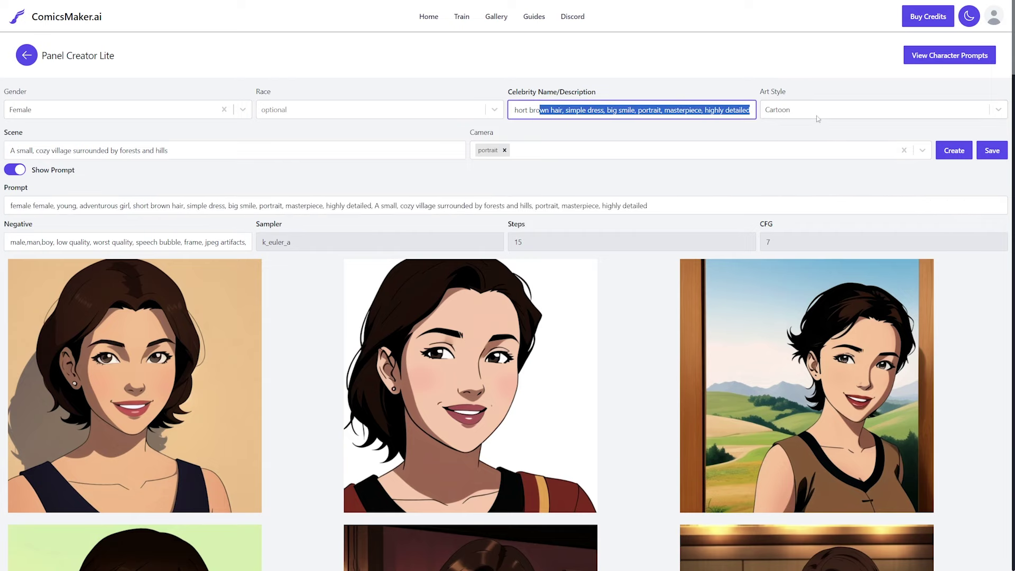
pyautogui.click(993, 151)
pyautogui.moveTo(357, 140); pyautogui.dragTo(656, 141)
pyautogui.click(402, 144)
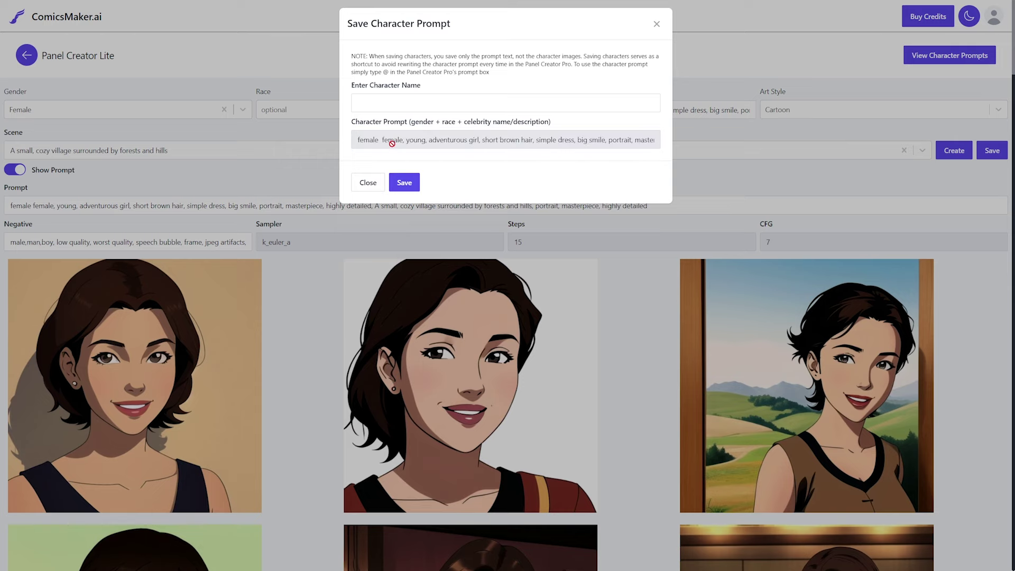
pyautogui.click(368, 182)
pyautogui.moveTo(536, 110); pyautogui.dragTo(477, 113)
pyautogui.press('BackSpace')
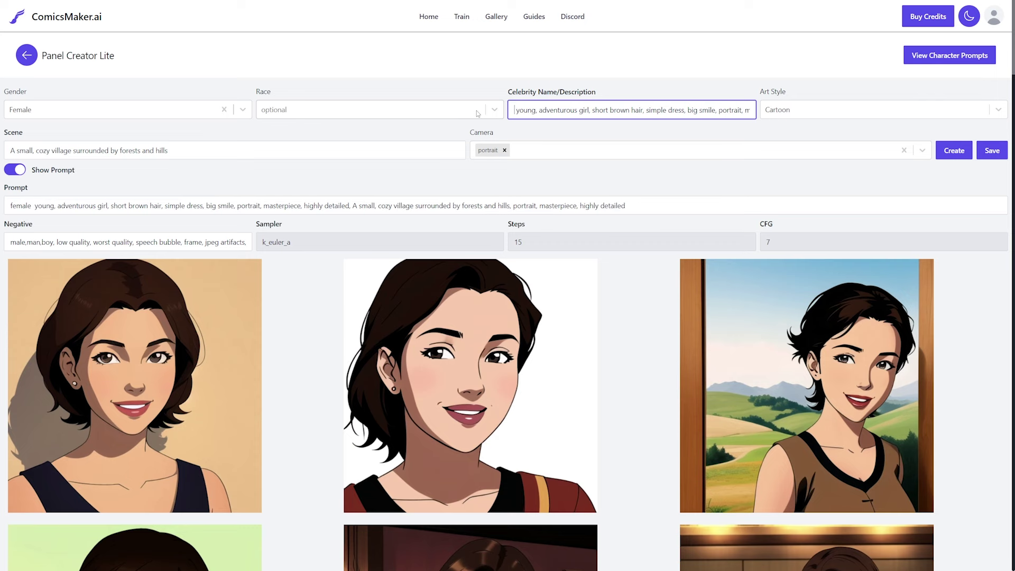
# Name the character 'Mia' in the save dialog and review its prompt.
pyautogui.click(993, 151)
pyautogui.moveTo(405, 139); pyautogui.dragTo(656, 140)
pyautogui.write('Mia')
pyautogui.moveTo(364, 140); pyautogui.dragTo(544, 137)
pyautogui.click(361, 140)
pyautogui.moveTo(372, 103); pyautogui.dragTo(323, 108)
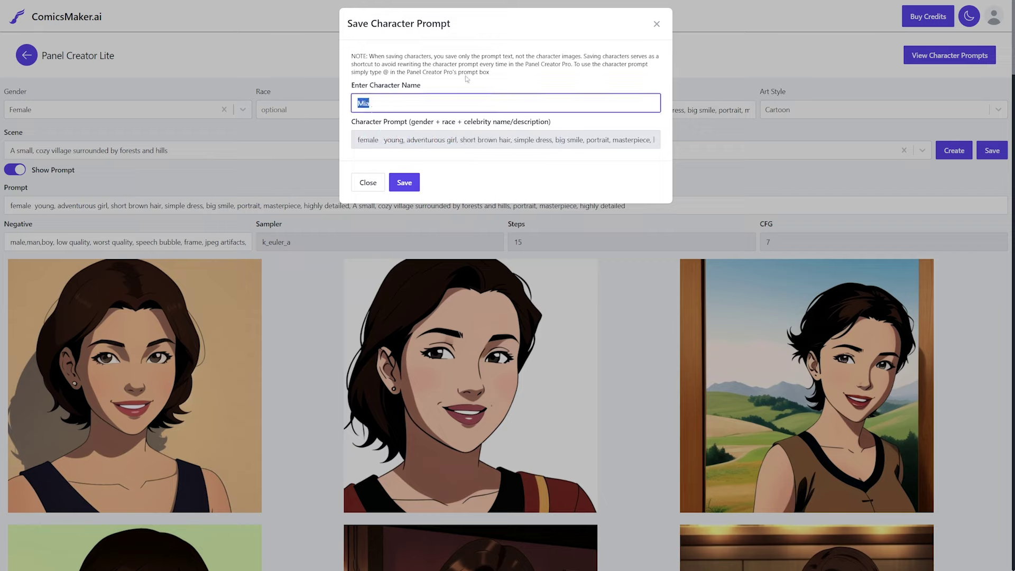
pyautogui.moveTo(364, 56); pyautogui.dragTo(453, 72)
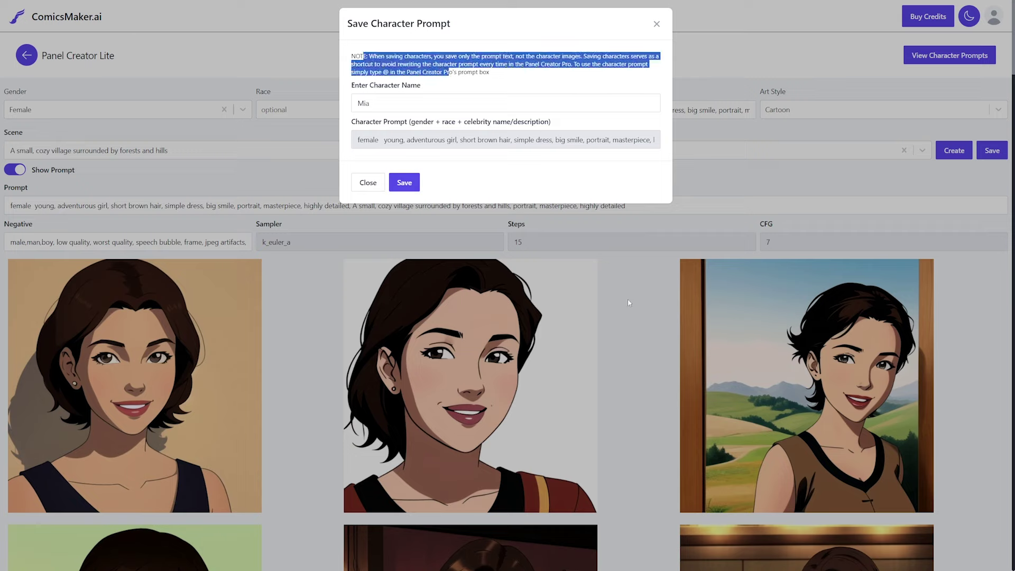
pyautogui.click(566, 74)
pyautogui.moveTo(382, 140); pyautogui.dragTo(654, 140)
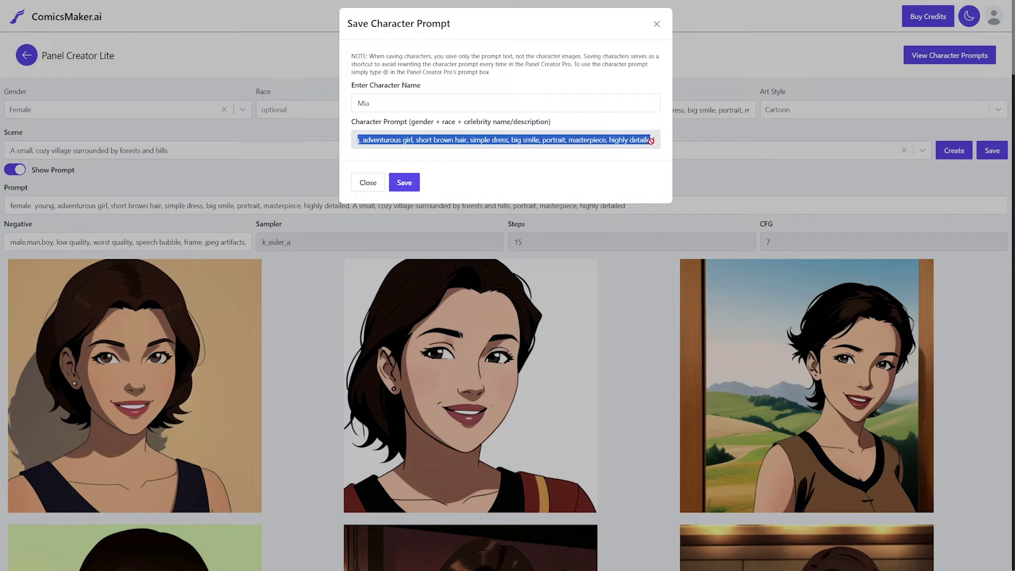
pyautogui.click(557, 117)
pyautogui.moveTo(392, 140); pyautogui.dragTo(358, 139)
pyautogui.click(439, 140)
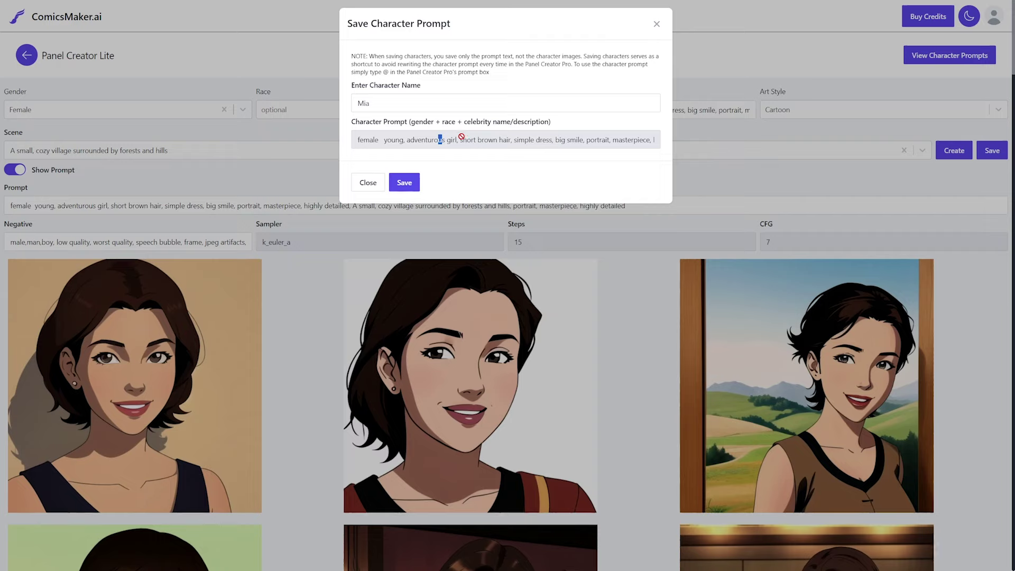
pyautogui.moveTo(393, 139); pyautogui.dragTo(653, 139)
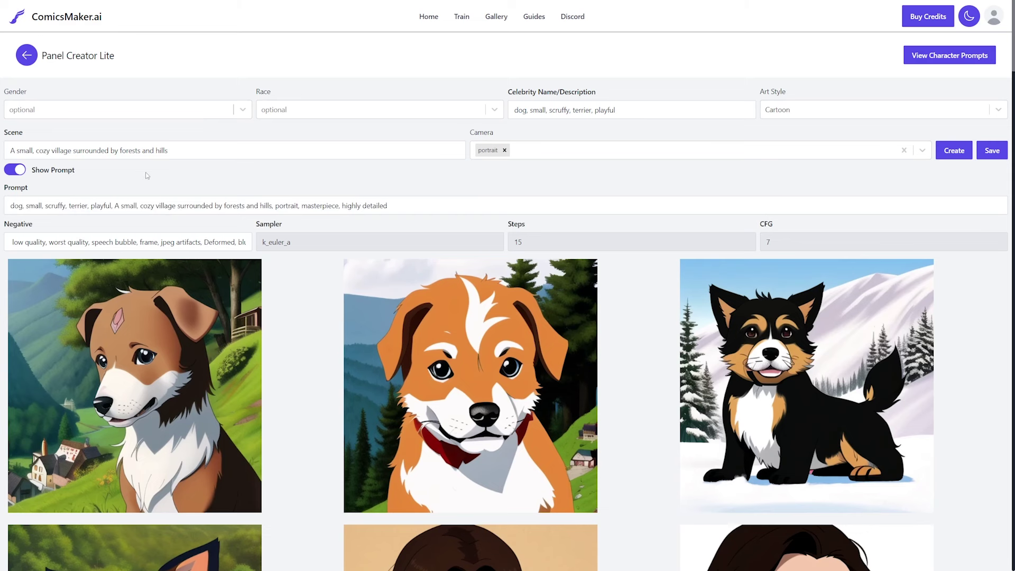
# Save the scruffy terrier as the character Toby.
pyautogui.scroll(-3, 363, 322)
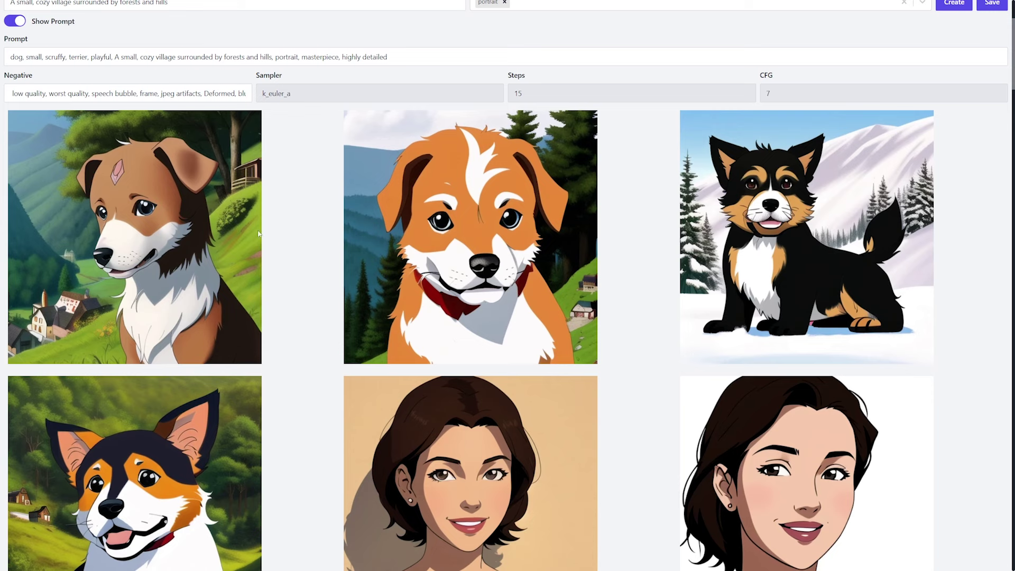
pyautogui.scroll(3, 605, 266)
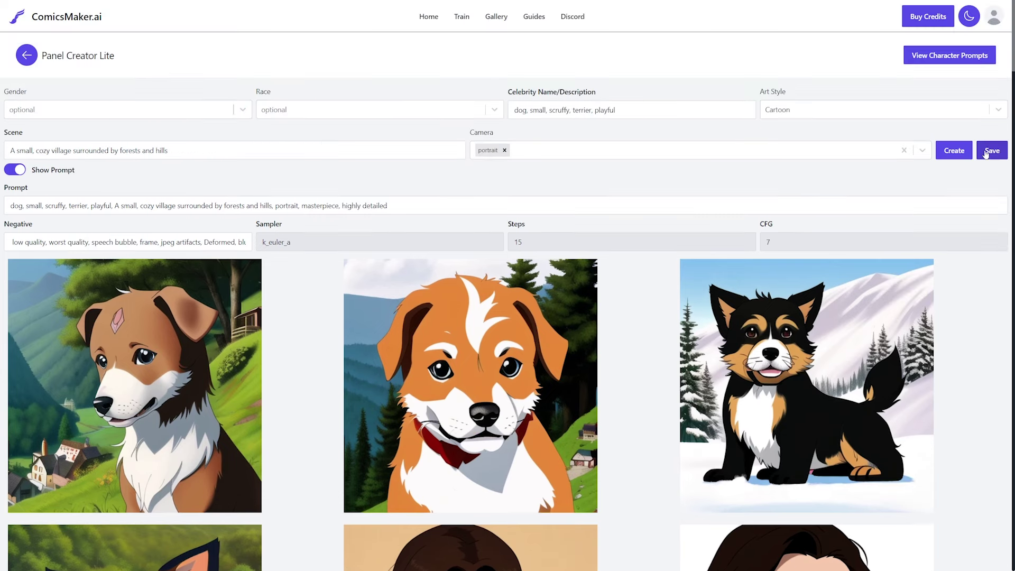
pyautogui.click(992, 151)
pyautogui.click(371, 103)
pyautogui.click(743, 124)
# Check the saved character prompts list showing Mia and Toby, then close it.
pyautogui.click(960, 58)
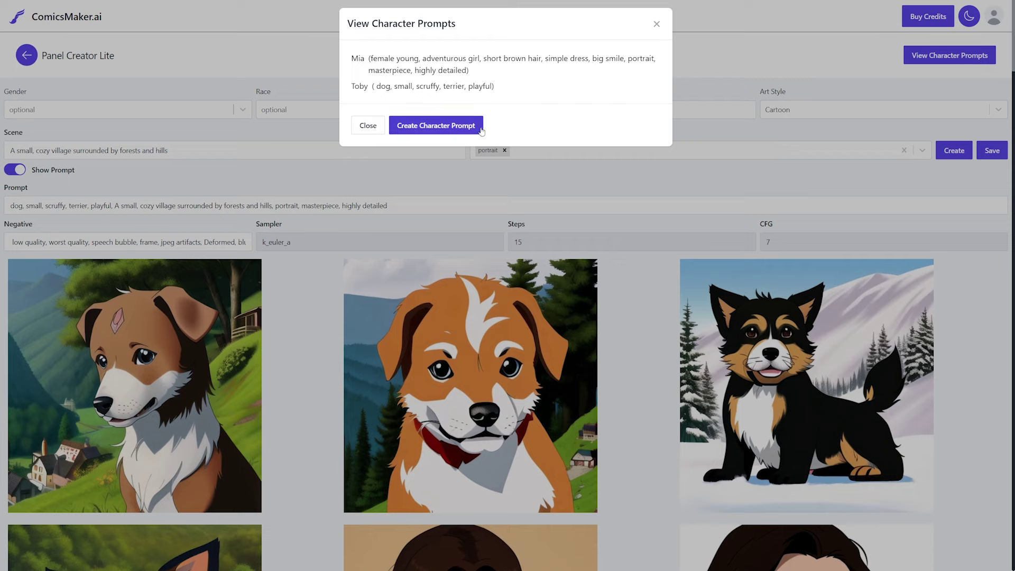
pyautogui.moveTo(359, 60); pyautogui.dragTo(522, 88)
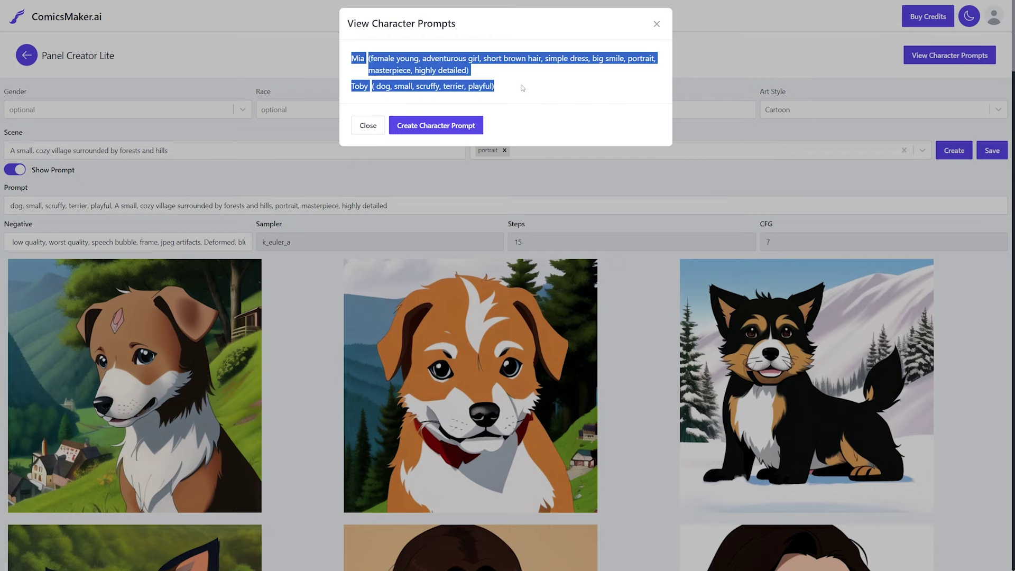
pyautogui.click(523, 88)
pyautogui.click(370, 93)
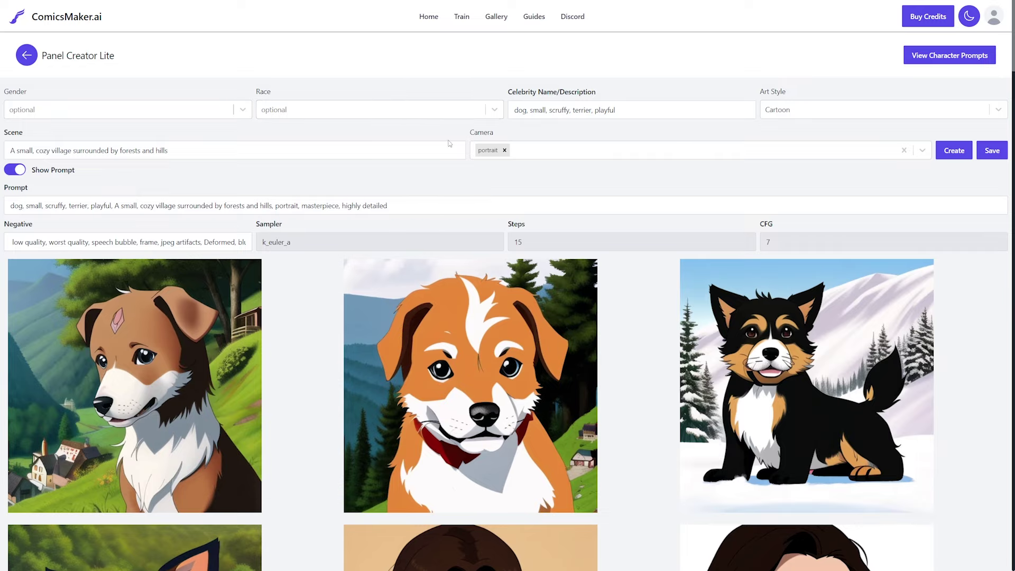
# Return to The Lost Pendant comic and start a new page in Page Creator.
pyautogui.click(28, 58)
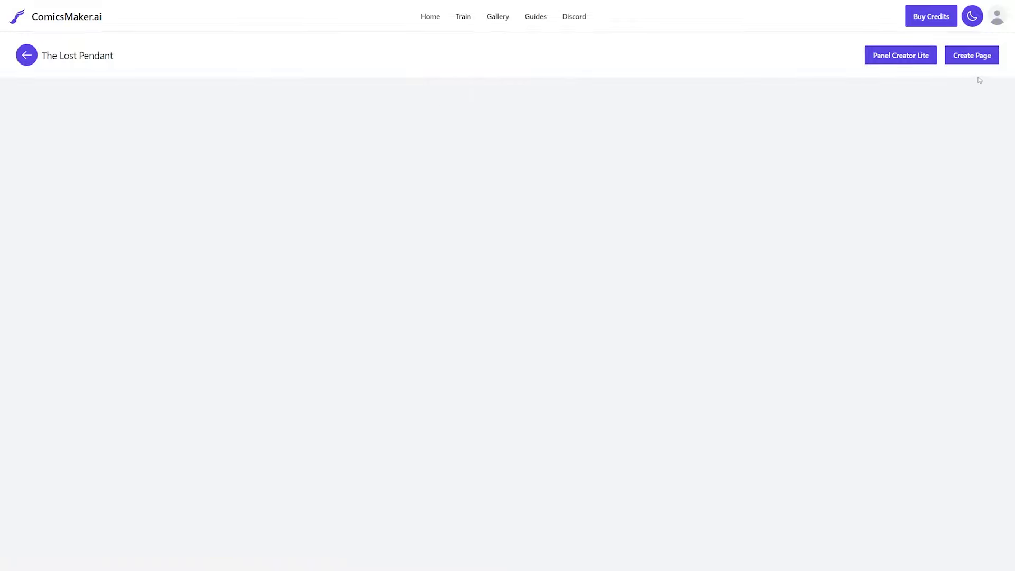
pyautogui.click(970, 62)
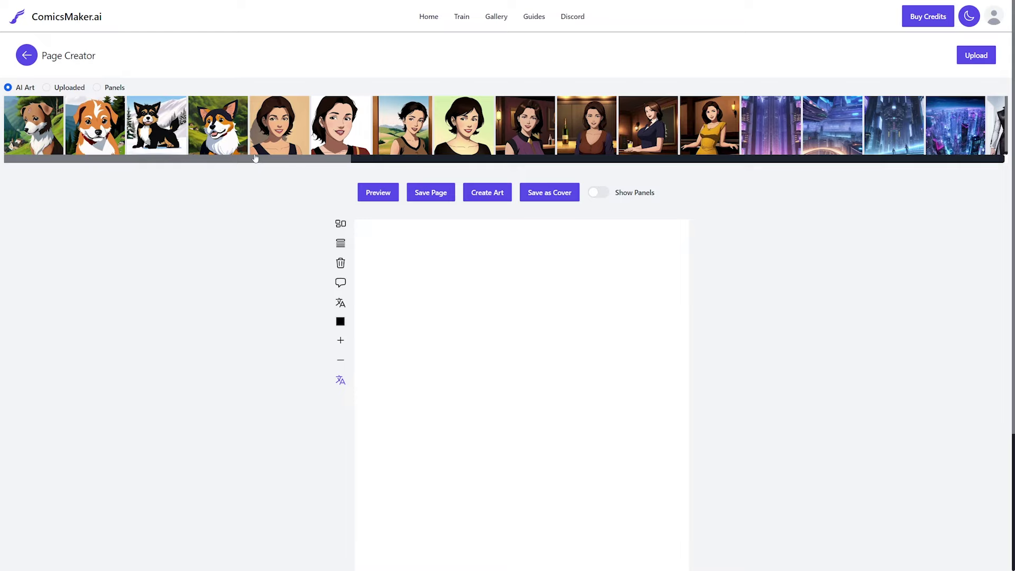
pyautogui.scroll(-2, 562, 286)
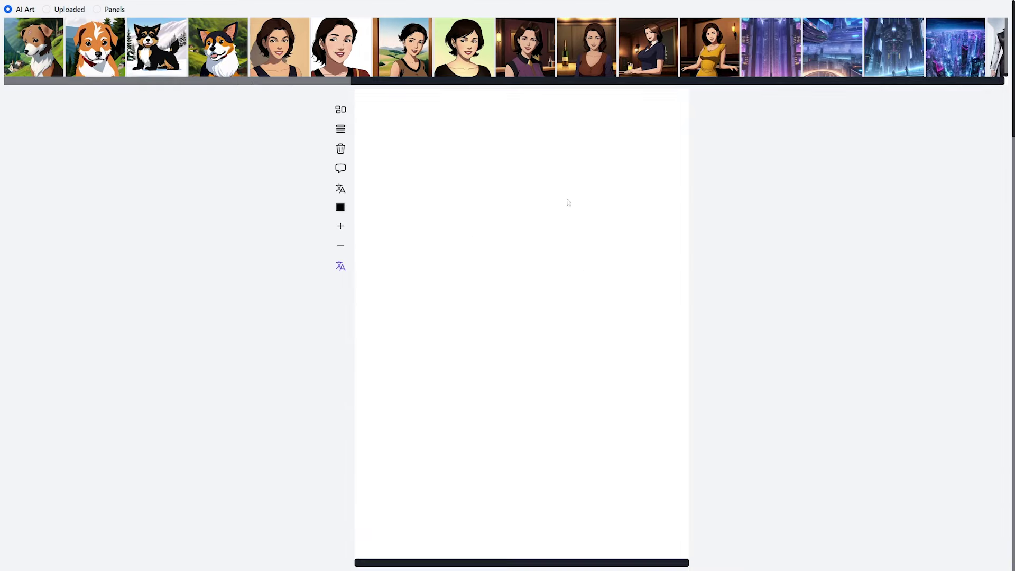
pyautogui.scroll(2, 617, 246)
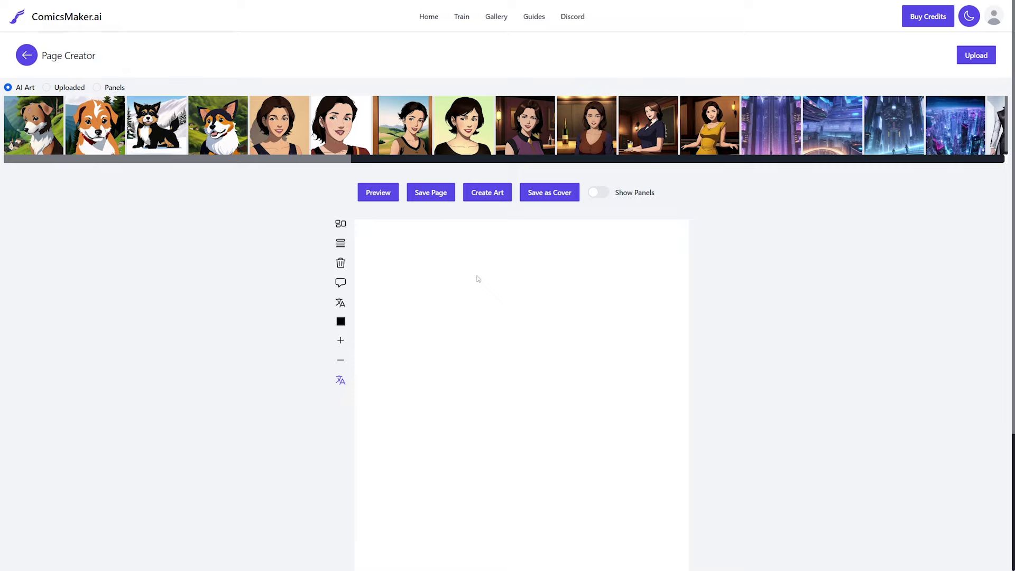
# Add a wide black panel and fit it across the top of the page.
pyautogui.click(341, 225)
pyautogui.click(427, 261)
pyautogui.moveTo(450, 291); pyautogui.dragTo(683, 277)
pyautogui.moveTo(523, 327); pyautogui.dragTo(544, 438)
pyautogui.scroll(-2, 476, 413)
# Add a lower panel and split it into two tall side-by-side panels.
pyautogui.click(370, 360)
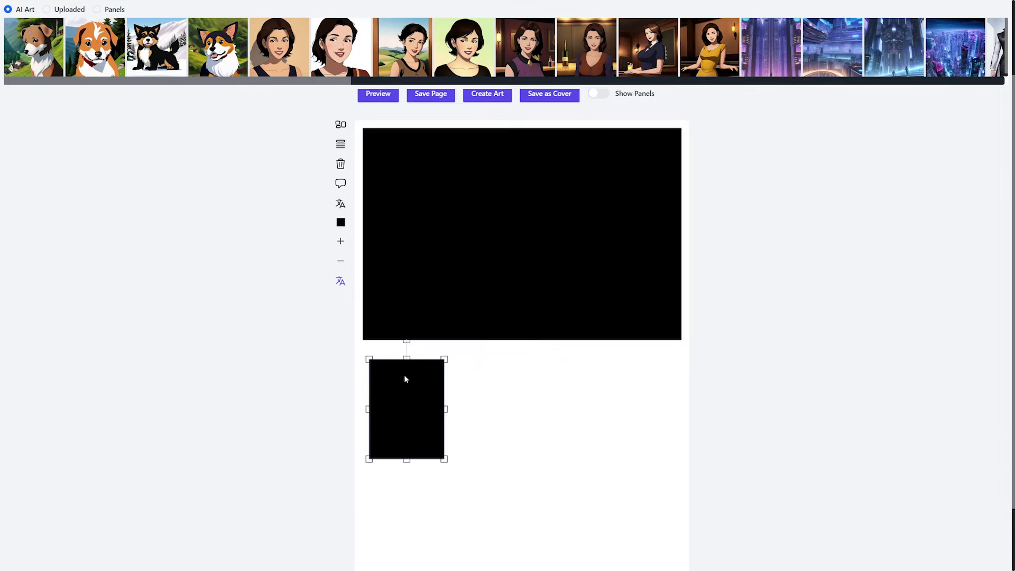
pyautogui.scroll(-2, 476, 397)
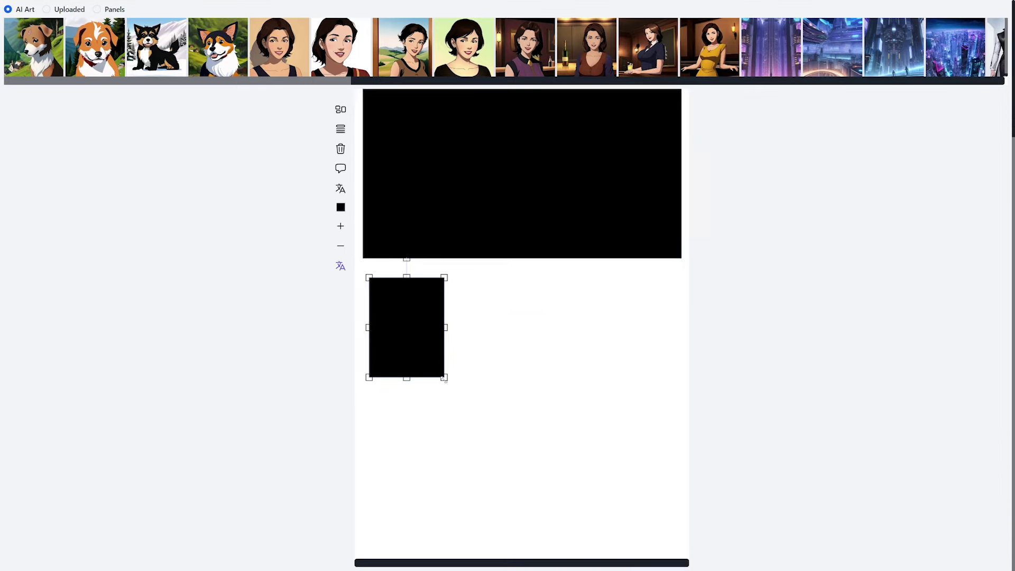
pyautogui.click(452, 389)
pyautogui.click(629, 333)
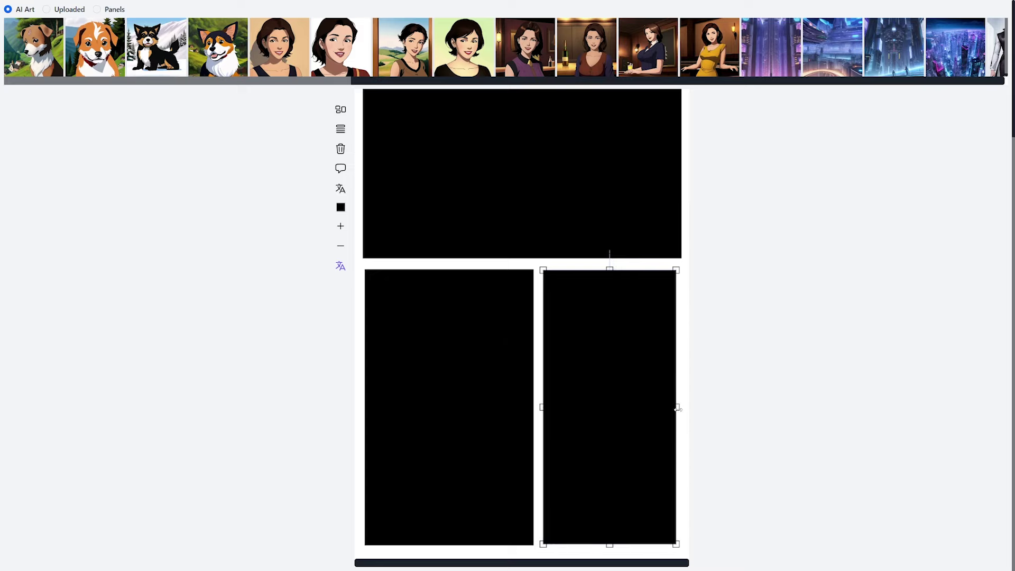
pyautogui.moveTo(677, 407); pyautogui.dragTo(682, 408)
pyautogui.click(550, 257)
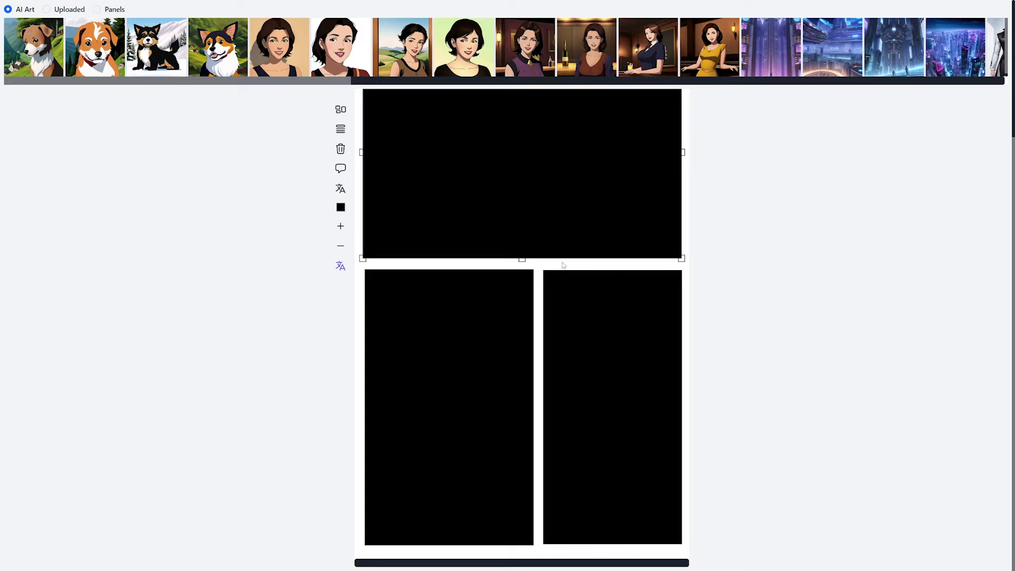
pyautogui.scroll(2, 572, 280)
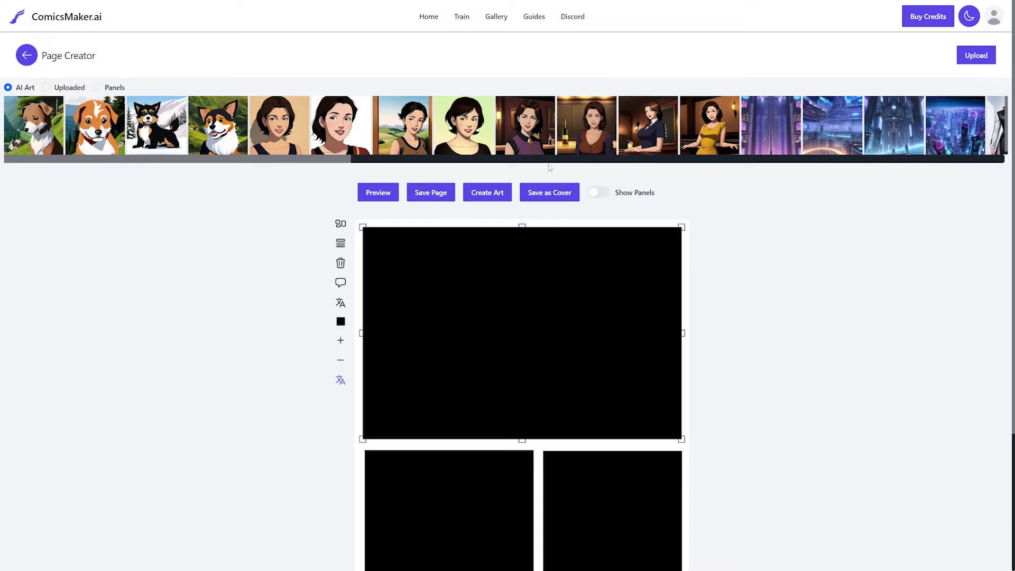
# Fill the lower-left panel with the woman-on-hills image, enlarging and repositioning it.
pyautogui.scroll(-2, 485, 353)
pyautogui.click(485, 353)
pyautogui.click(412, 68)
pyautogui.moveTo(494, 384); pyautogui.dragTo(413, 394)
pyautogui.moveTo(546, 540); pyautogui.dragTo(574, 523)
pyautogui.moveTo(501, 459); pyautogui.dragTo(403, 241)
# Save the comic page and review the result.
pyautogui.click(596, 410)
pyautogui.scroll(4, 596, 411)
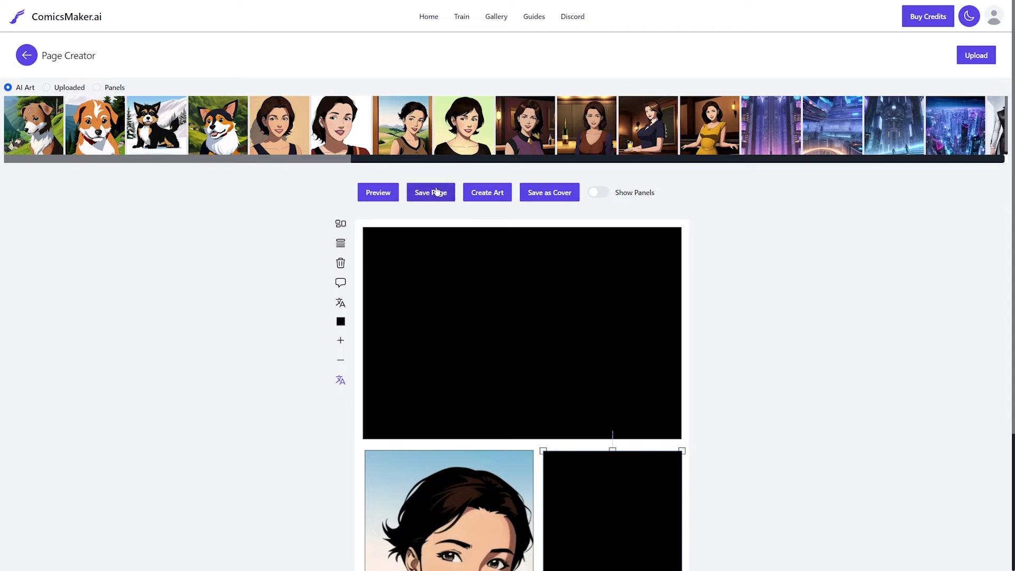
pyautogui.click(442, 193)
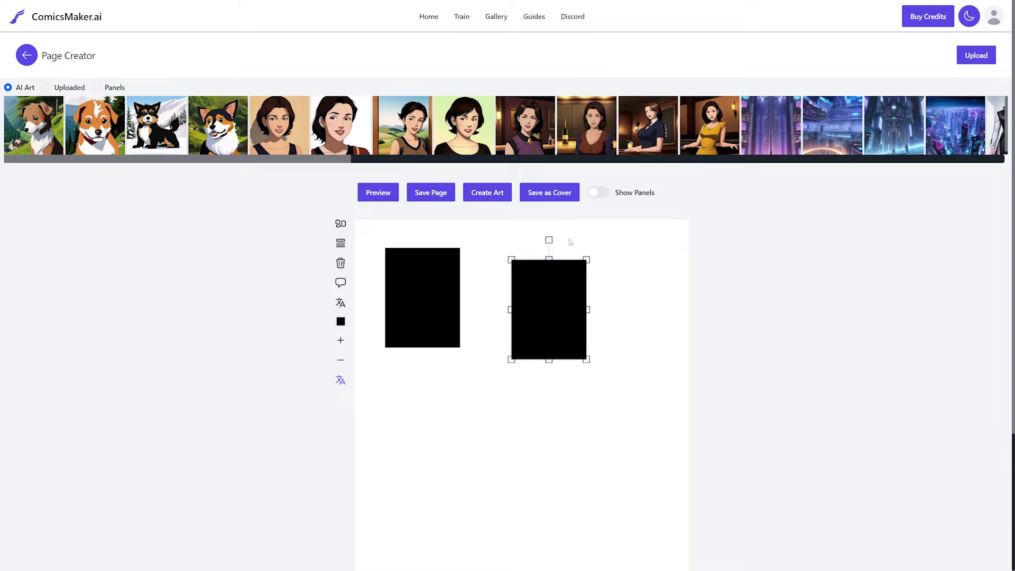
pyautogui.click(504, 243)
pyautogui.scroll(-3, 550, 258)
pyautogui.scroll(3, 556, 259)
pyautogui.scroll(-2, 425, 137)
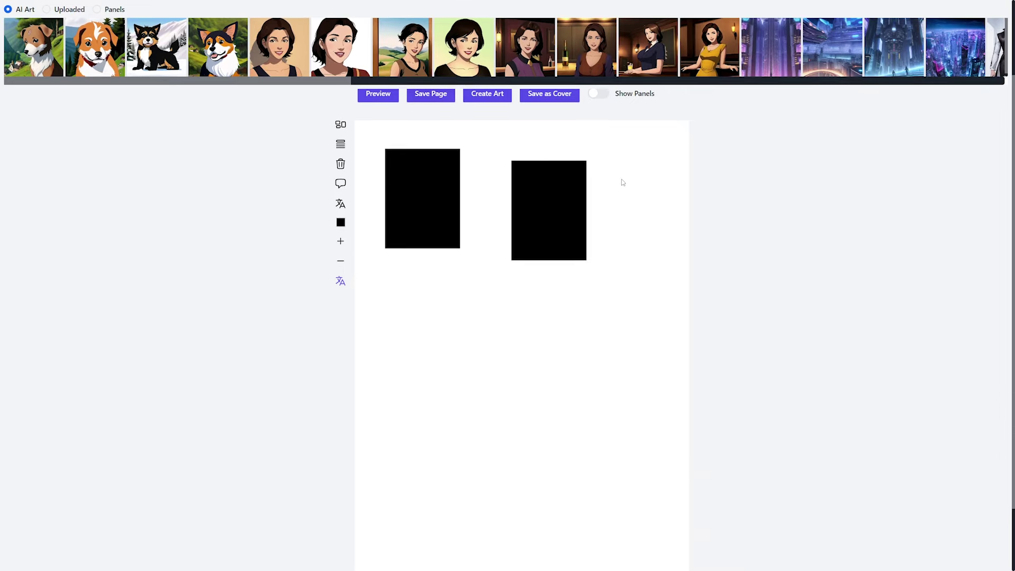
pyautogui.scroll(2, 623, 180)
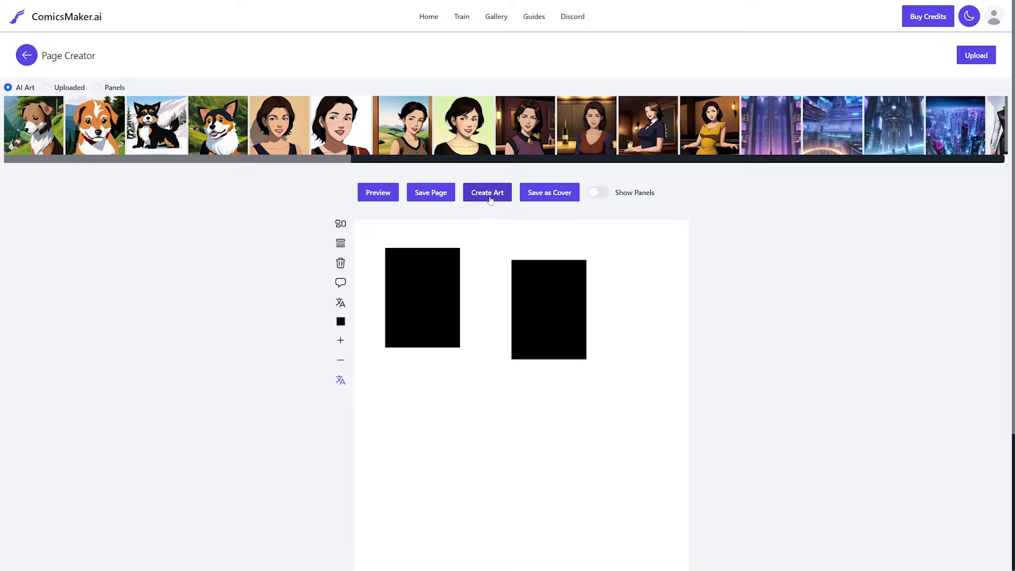
# In Panel Creator, enter the wide-shot village-at-dawn prompt and set the style to Cartoon.
pyautogui.click(442, 306)
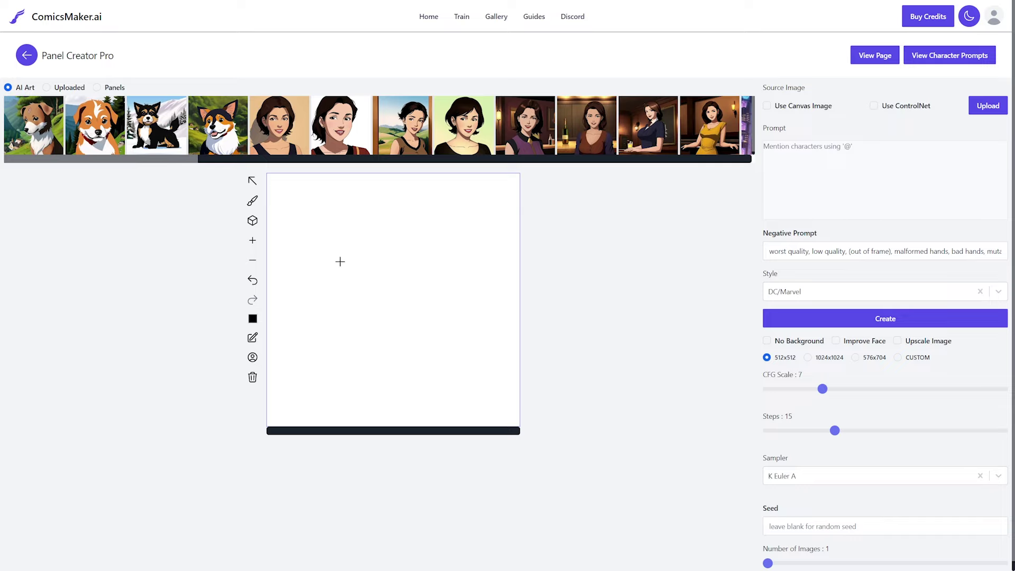
pyautogui.click(873, 212)
pyautogui.click(859, 157)
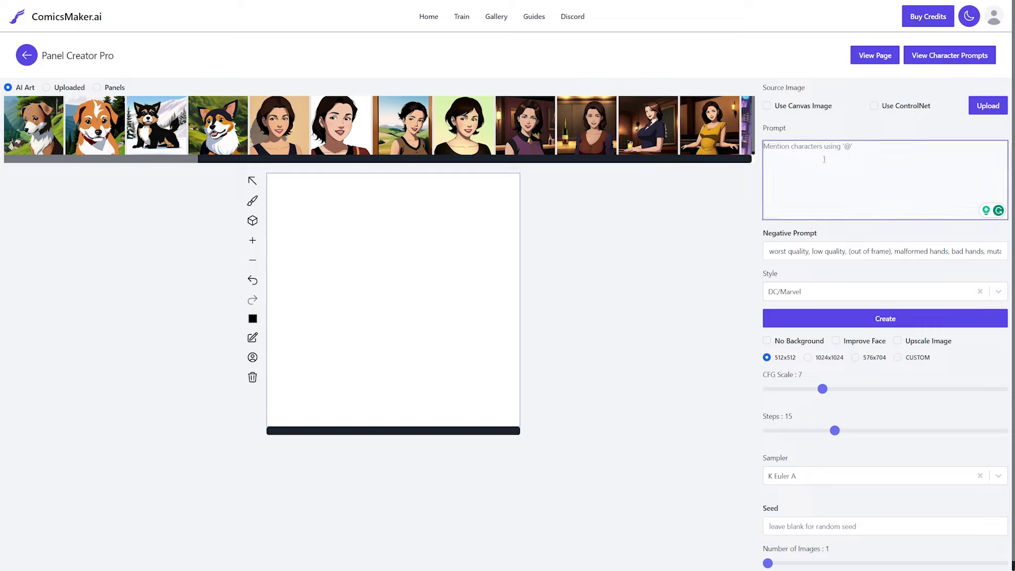
pyautogui.write('@')
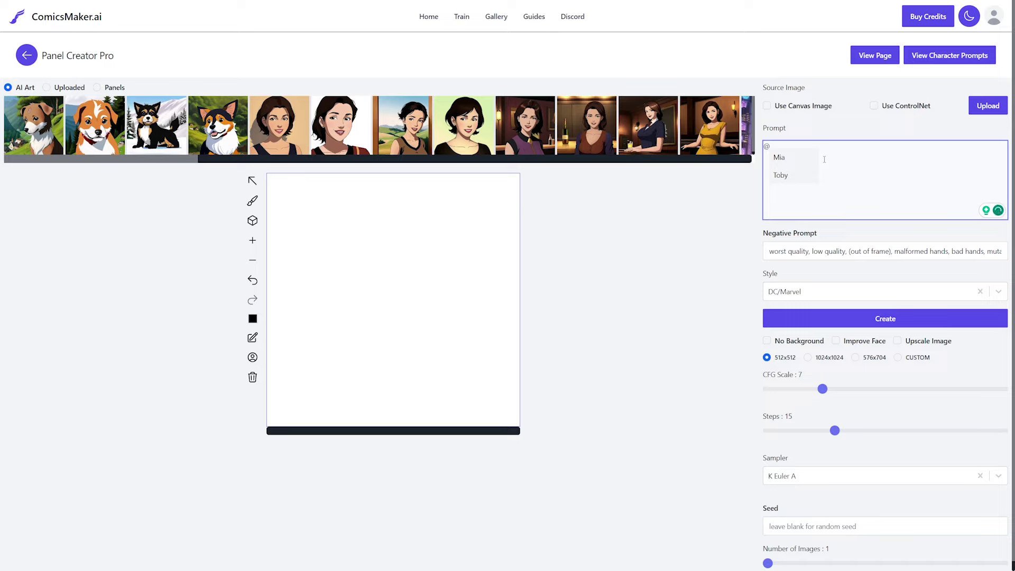
pyautogui.click(784, 167)
pyautogui.press('BackSpace')
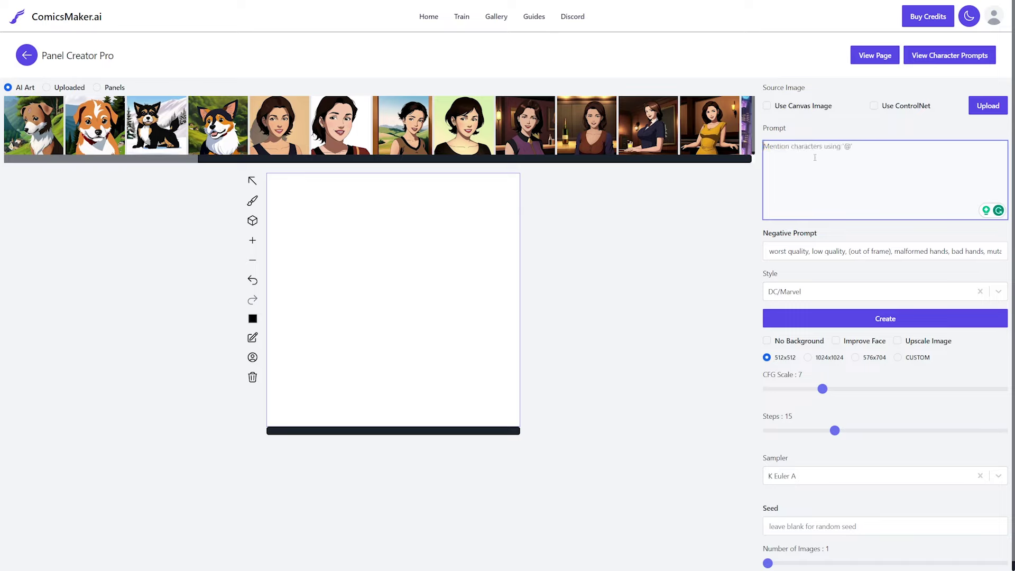
pyautogui.write('A wide shot of the village at dawn, the first rays of sunlight touching the quaint houses.')
pyautogui.moveTo(871, 185); pyautogui.dragTo(753, 138)
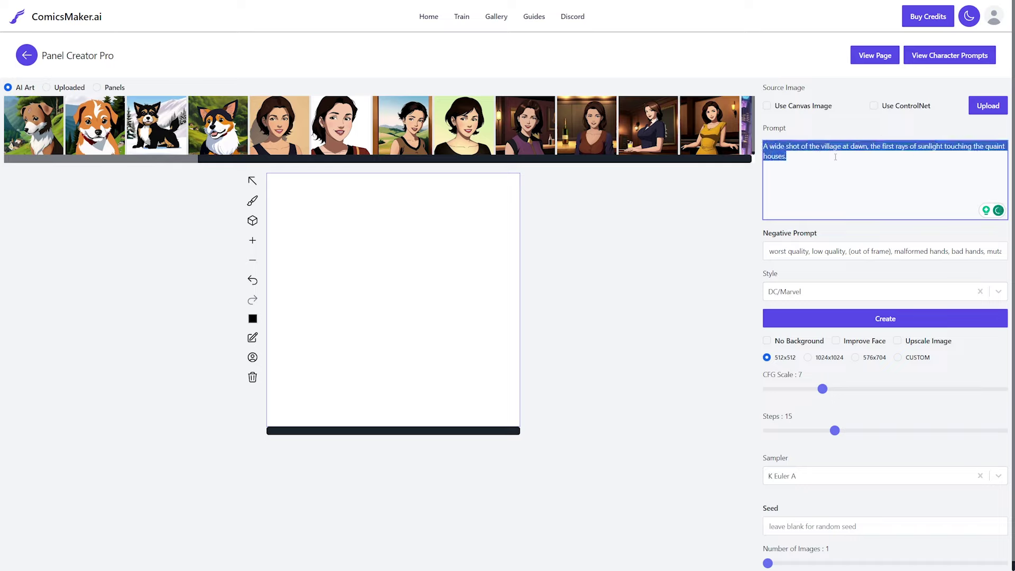
pyautogui.click(869, 291)
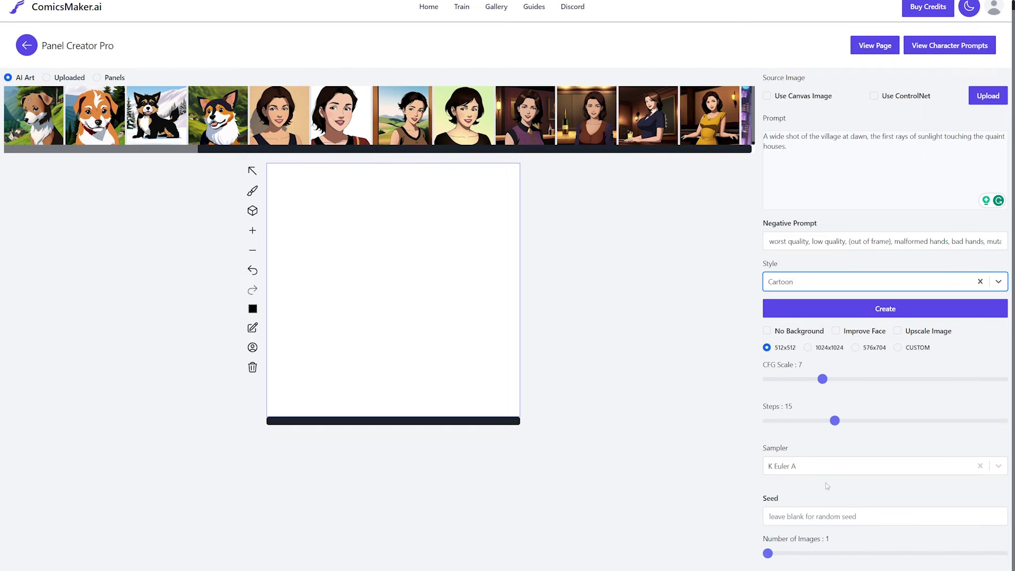
# Generate the cartoon village-at-dawn image, preview it, then return to the Page Creator.
pyautogui.click(900, 322)
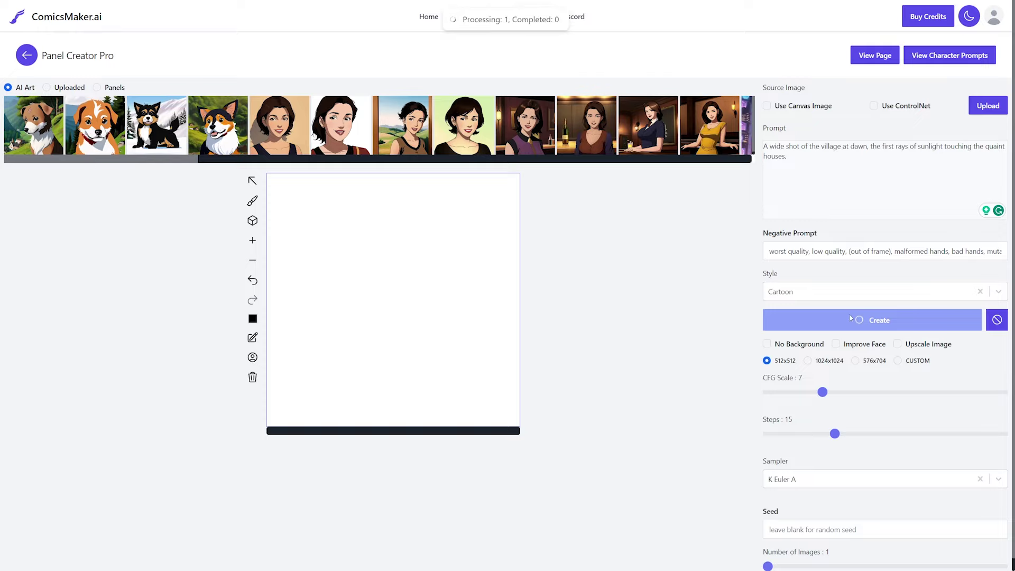
pyautogui.scroll(-1, 867, 339)
pyautogui.scroll(-1, 867, 339)
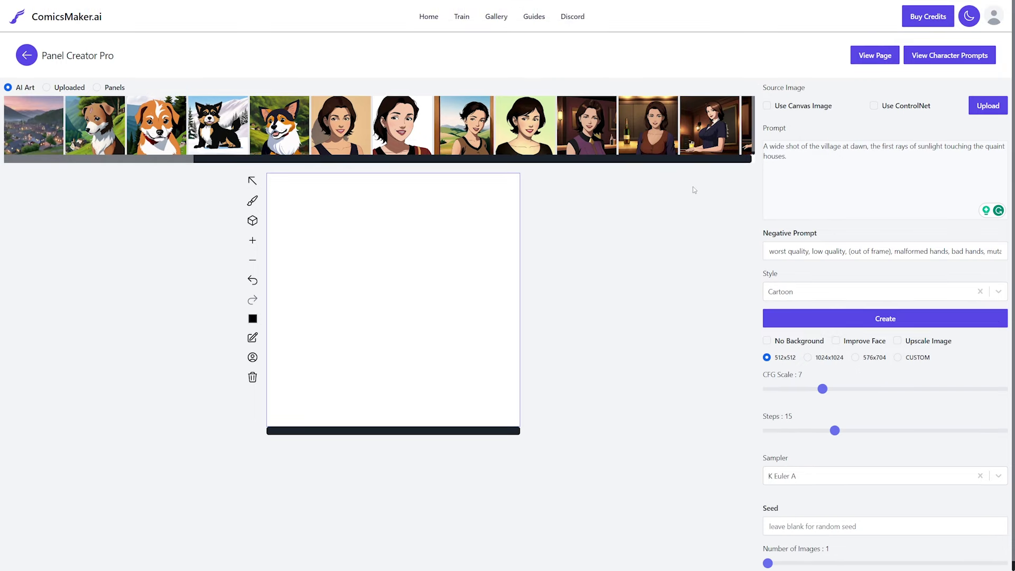
pyautogui.click(40, 128)
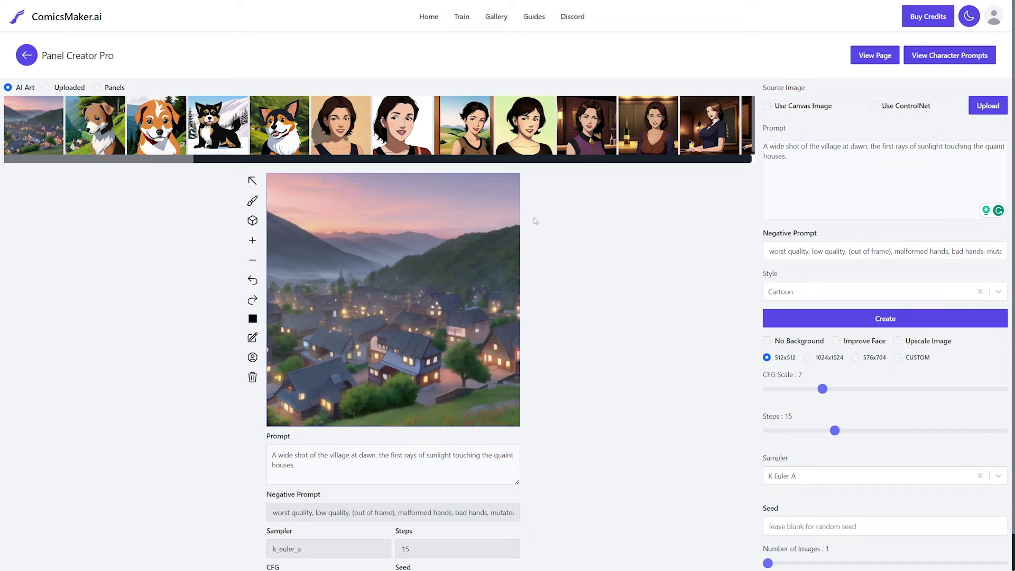
pyautogui.click(28, 56)
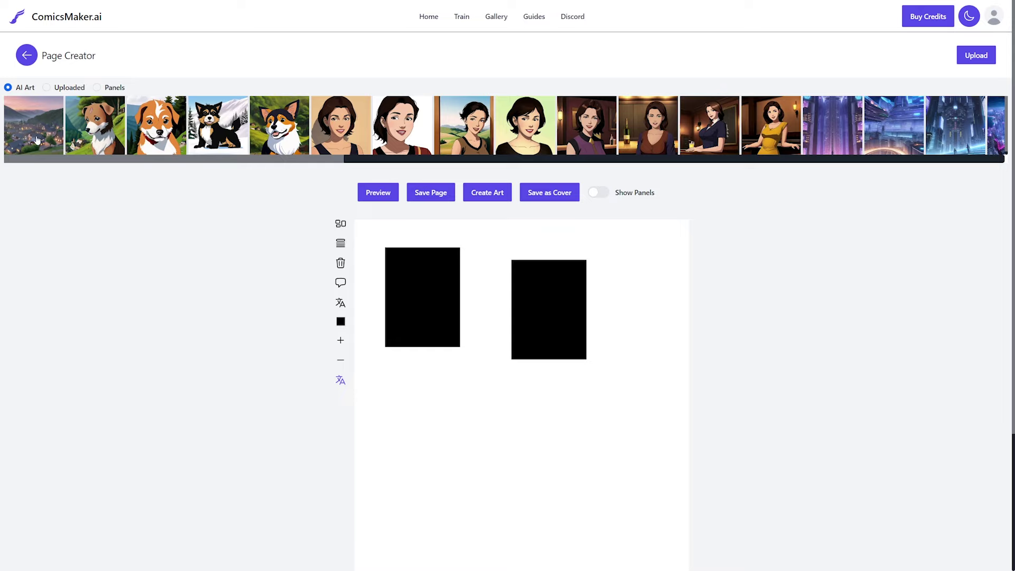
# Rearrange the panels, moving the first panel back to top-left and stretching it wider and taller.
pyautogui.scroll(-1, 427, 256)
pyautogui.click(449, 240)
pyautogui.moveTo(556, 264); pyautogui.dragTo(515, 413)
pyautogui.click(457, 245)
pyautogui.moveTo(457, 244); pyautogui.dragTo(682, 244)
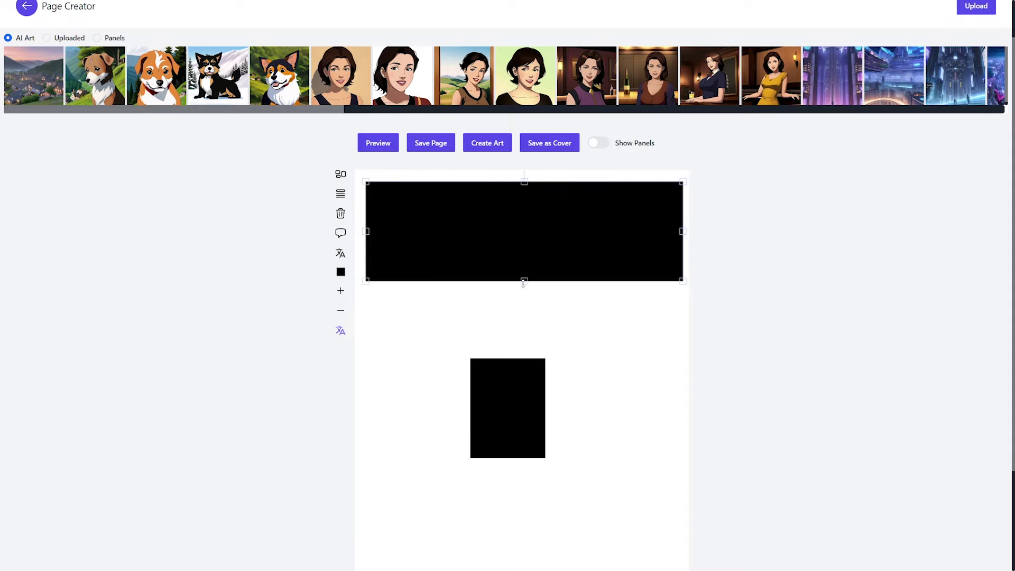
pyautogui.moveTo(522, 281); pyautogui.dragTo(524, 366)
# Drop the village image into the top panel and pan it to fit.
pyautogui.moveTo(45, 104); pyautogui.dragTo(605, 276)
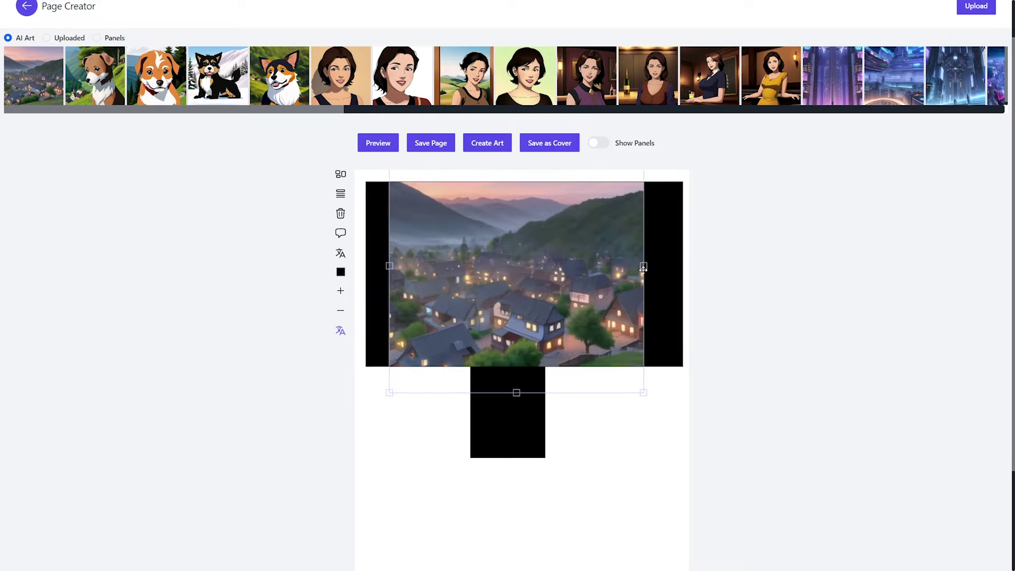
pyautogui.scroll(3, 623, 328)
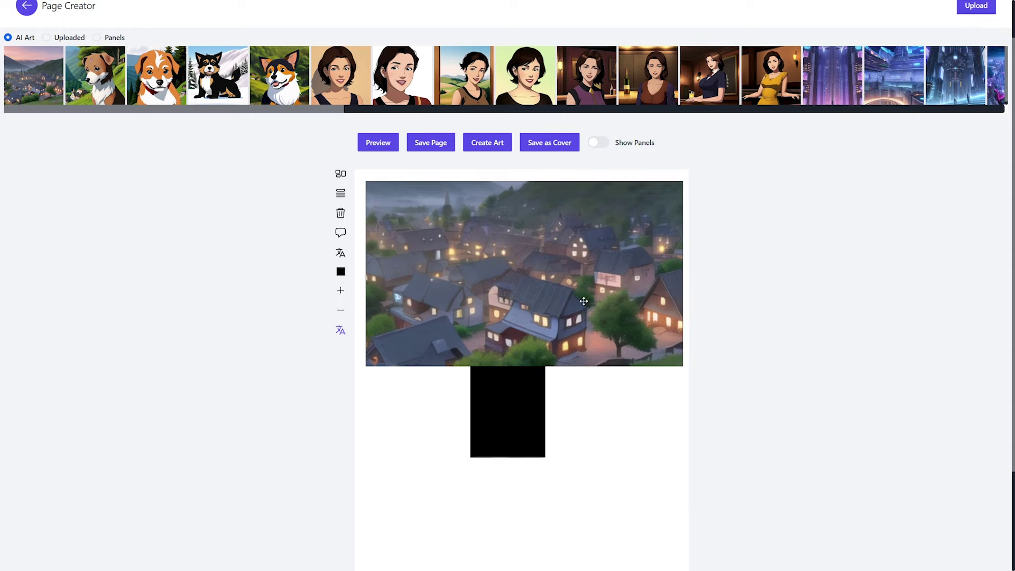
pyautogui.scroll(-2, 585, 305)
pyautogui.scroll(2, 569, 299)
pyautogui.moveTo(569, 299); pyautogui.dragTo(522, 303)
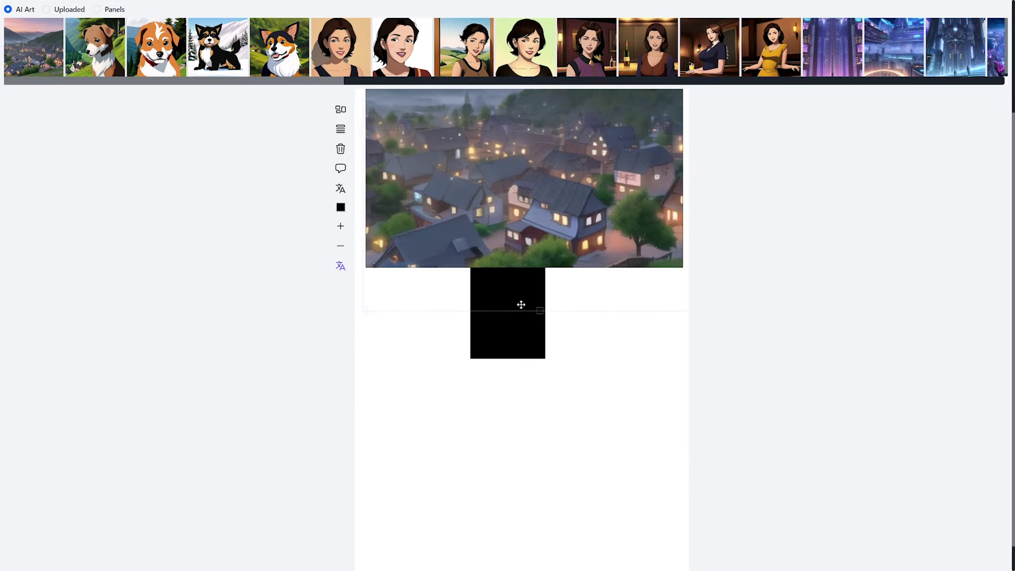
pyautogui.scroll(2, 559, 301)
pyautogui.scroll(-2, 473, 405)
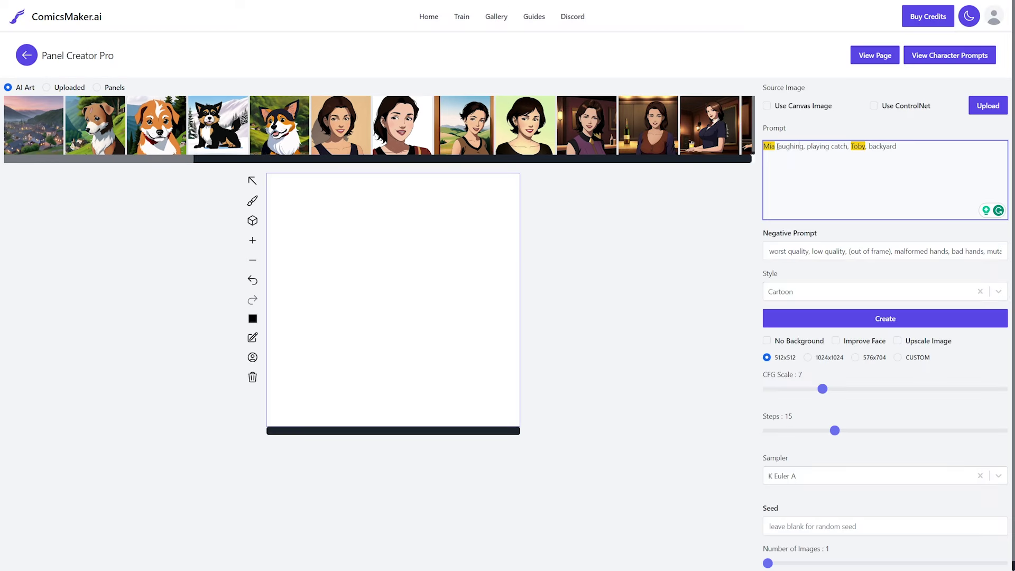
# Generate the 'Mia laughing, playing catch, Toby, backyard' image and return to the Page Creator.
pyautogui.write('@')
pyautogui.click(920, 174)
pyautogui.press('BackSpace')
pyautogui.press('BackSpace')
pyautogui.click(896, 323)
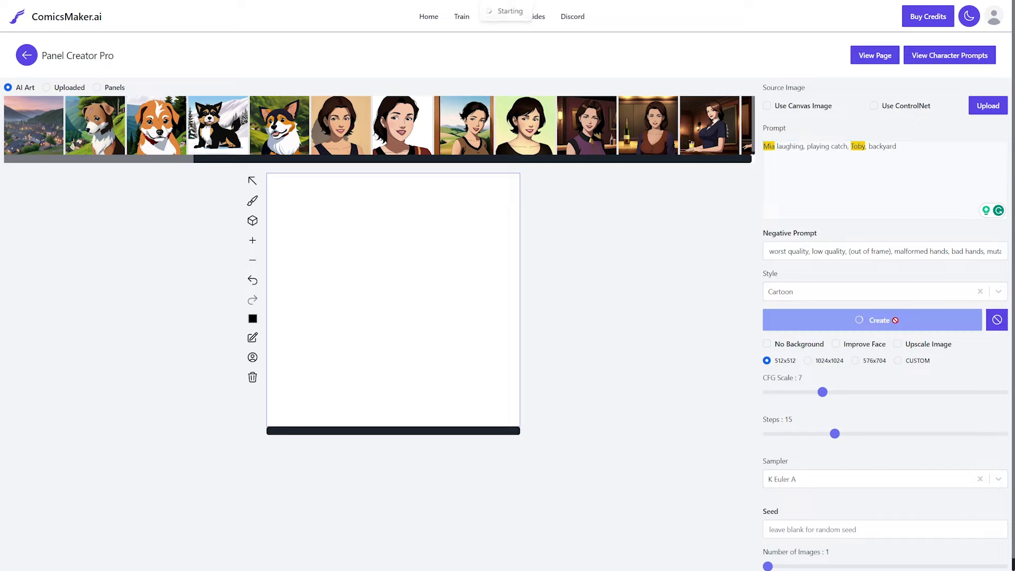
pyautogui.click(27, 55)
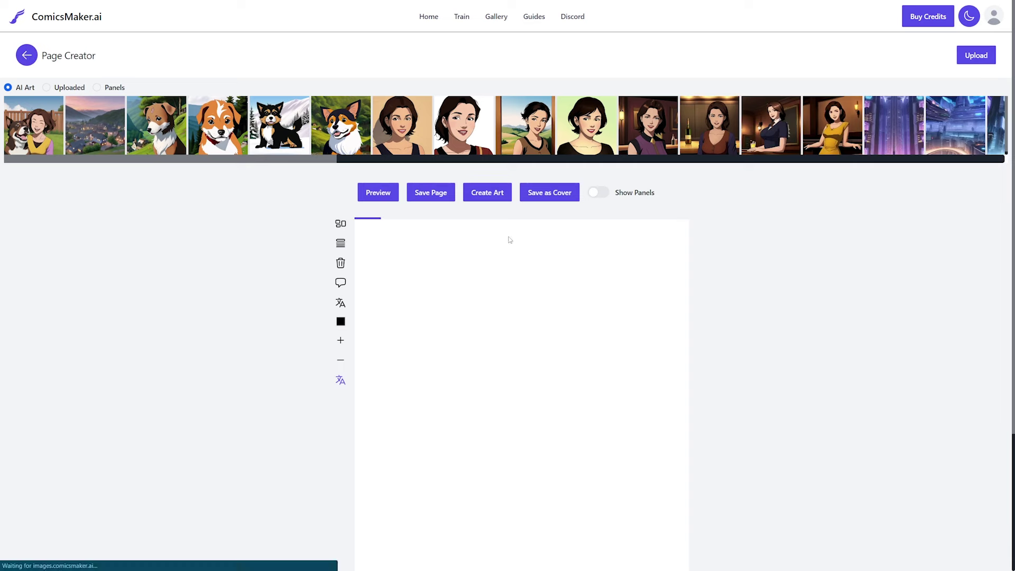
# Fill the lower-left panel with the Mia-and-Toby picture and shift it until both faces are framed.
pyautogui.scroll(-3, 430, 298)
pyautogui.click(430, 297)
pyautogui.click(40, 58)
pyautogui.moveTo(426, 317); pyautogui.dragTo(417, 349)
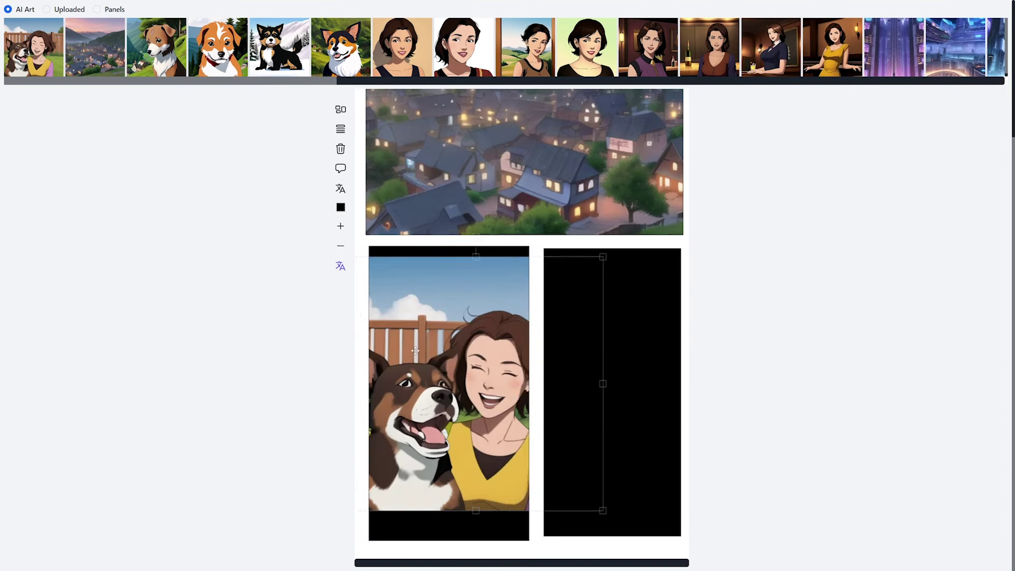
pyautogui.scroll(3, 582, 296)
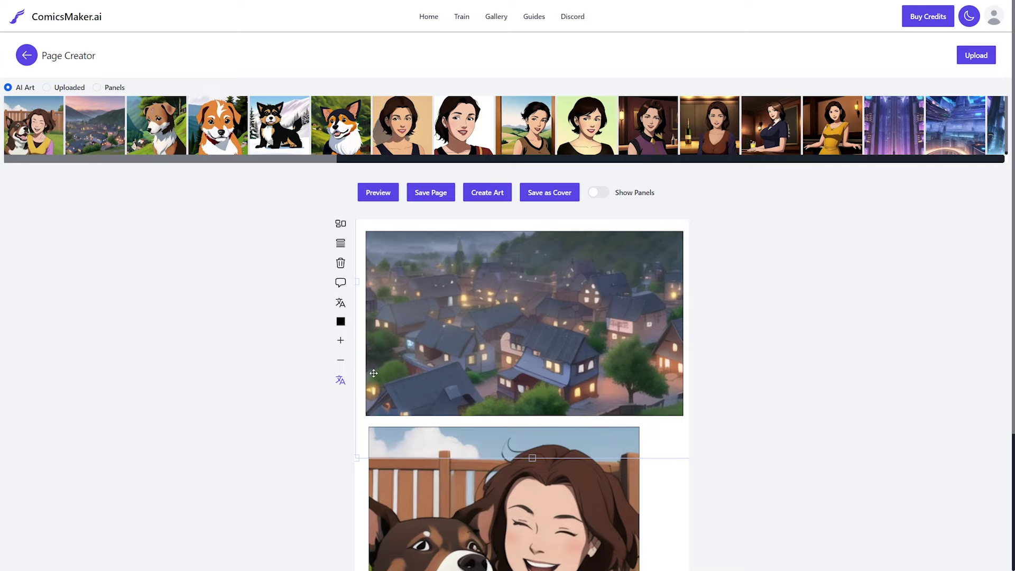
pyautogui.click(380, 483)
pyautogui.scroll(-2, 655, 470)
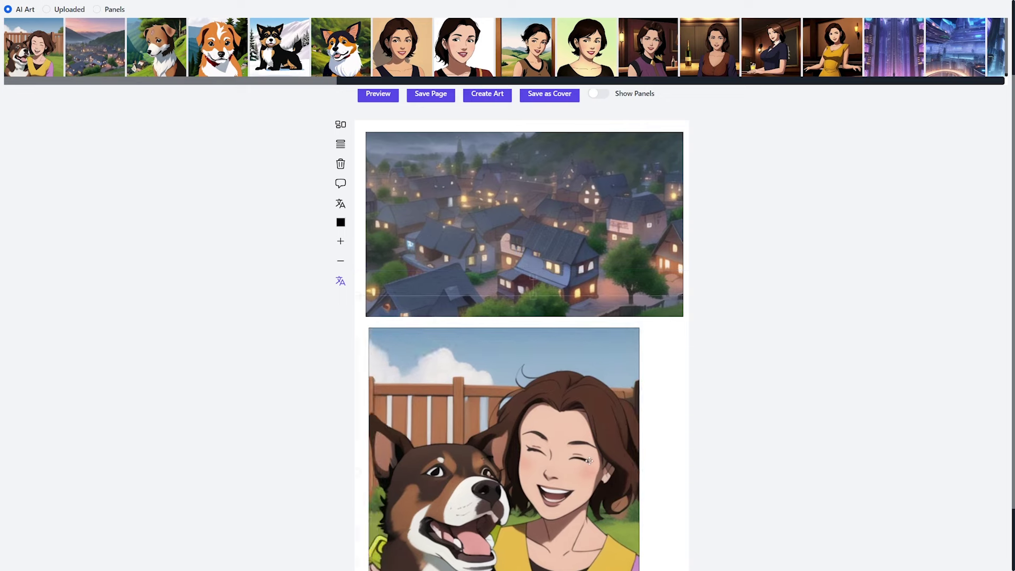
pyautogui.moveTo(552, 475); pyautogui.dragTo(529, 430)
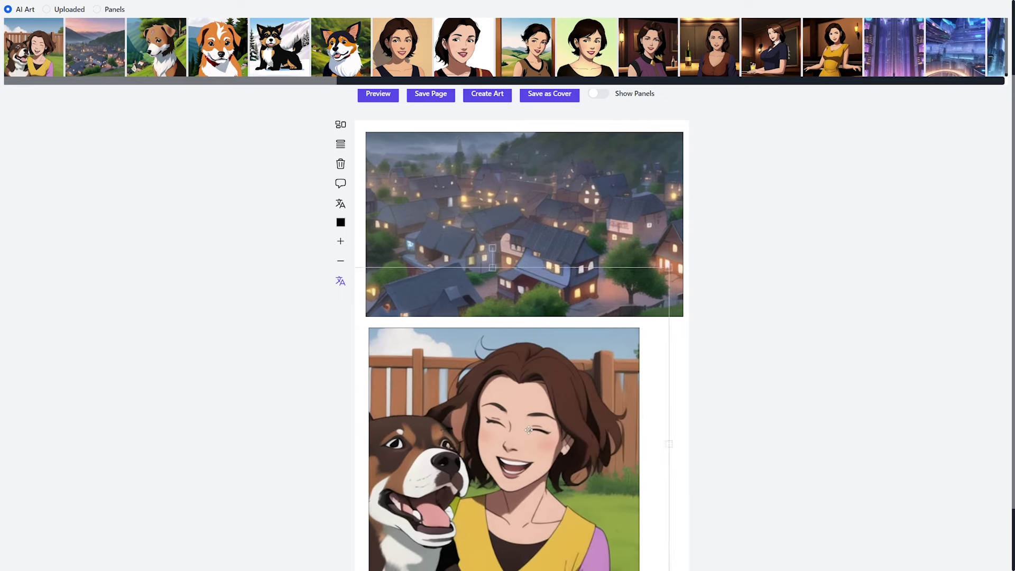
pyautogui.moveTo(650, 354); pyautogui.dragTo(699, 364)
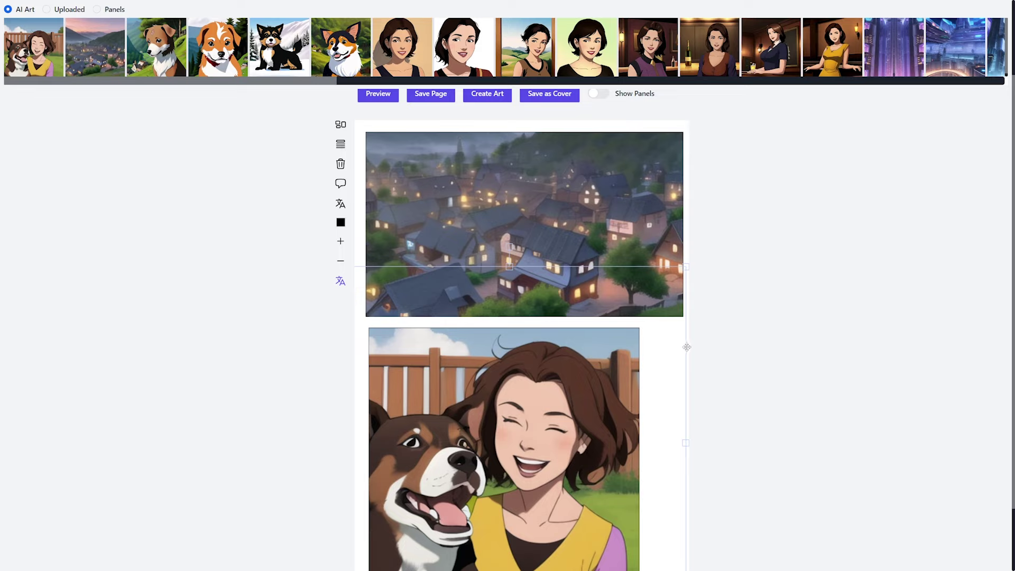
pyautogui.moveTo(646, 353); pyautogui.dragTo(627, 353)
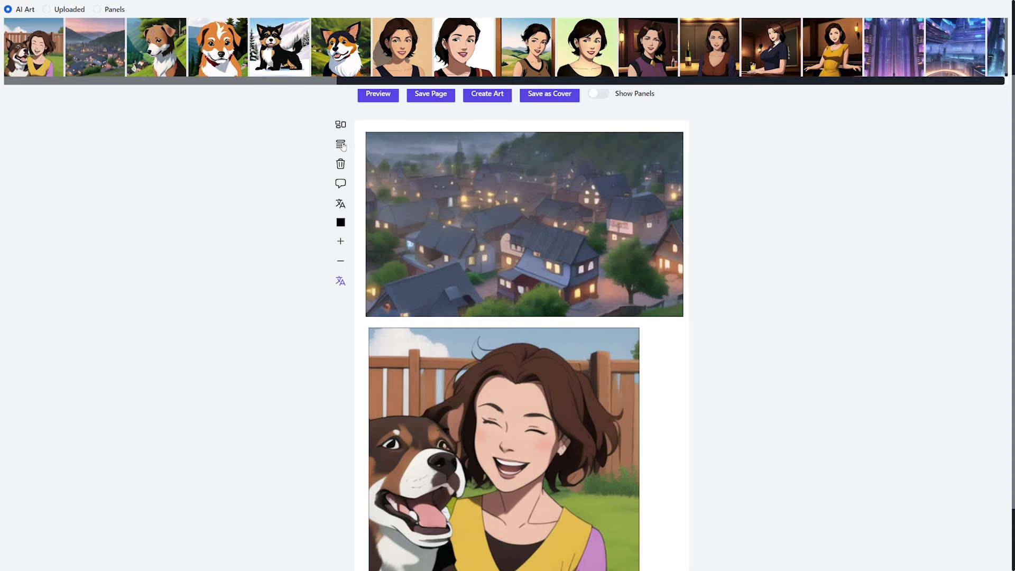
# Add the village narration caption to the top panel, narrowed so the text wraps.
pyautogui.click(601, 154)
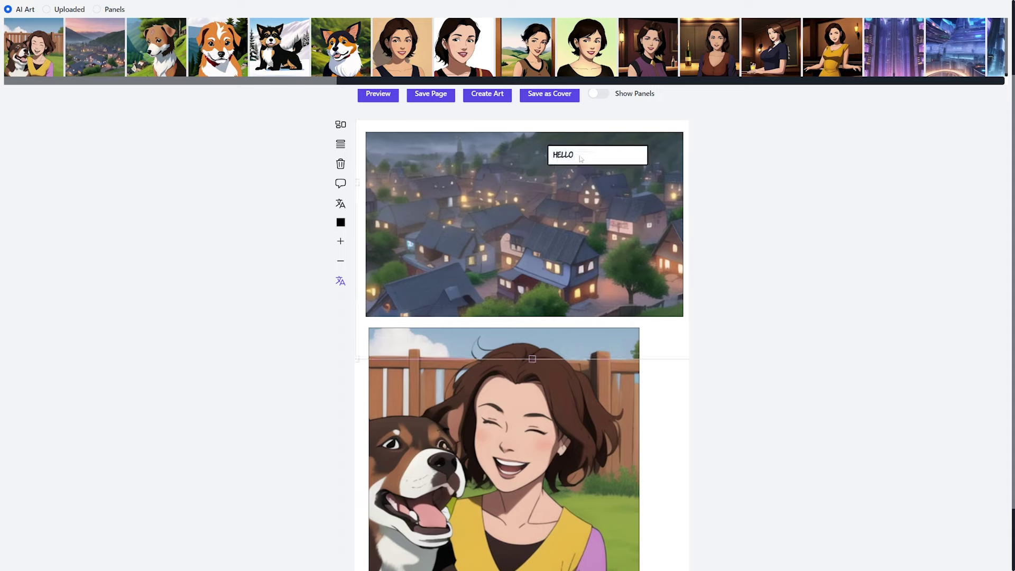
pyautogui.hotkey('ctrl', 'a')
pyautogui.write('IN A SMALL VILLAGE, WHERE EVERY NEW DAY BRINGS A PROMISE OF ADVENTURE.')
pyautogui.press('Escape')
pyautogui.moveTo(596, 175); pyautogui.dragTo(596, 209)
pyautogui.moveTo(648, 173)
pyautogui.mouseDown()
pyautogui.moveTo(615, 175)
pyautogui.moveTo(663, 174)
pyautogui.mouseUp()
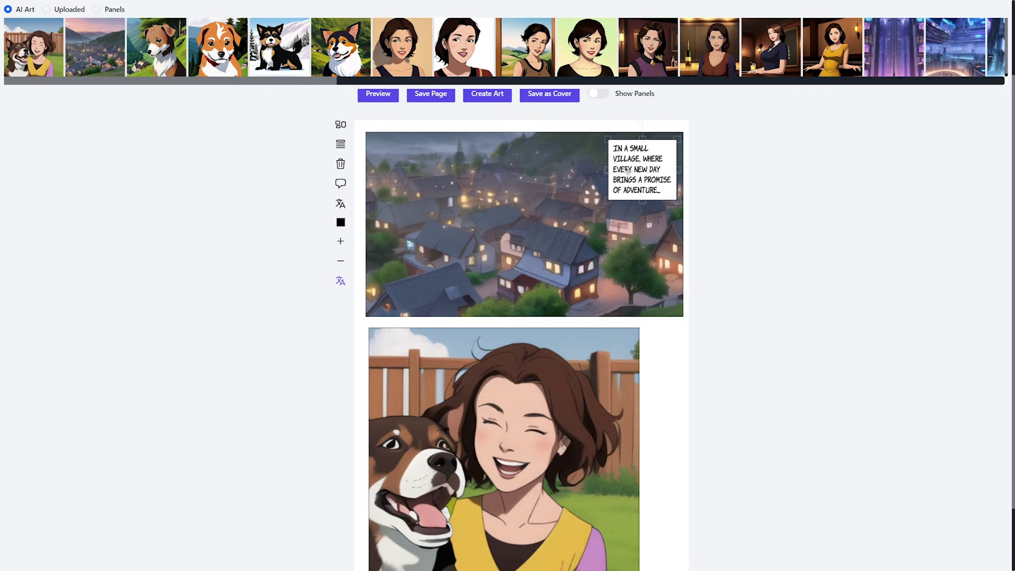
# Add Mia's 'Go, Toby, go!' speech bubble beside her head and enlarge its text.
pyautogui.scroll(-2, 383, 167)
pyautogui.click(658, 354)
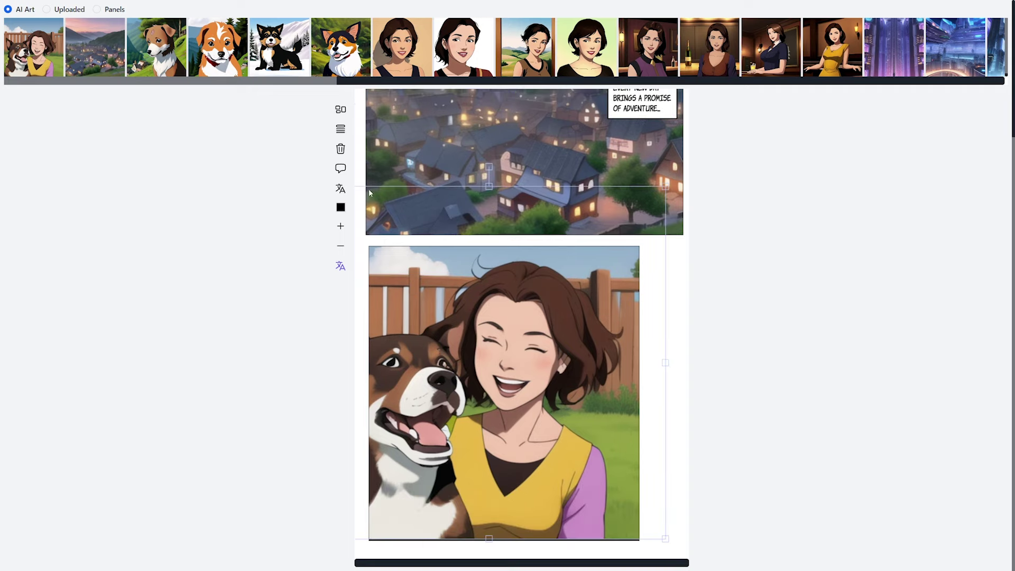
pyautogui.click(340, 168)
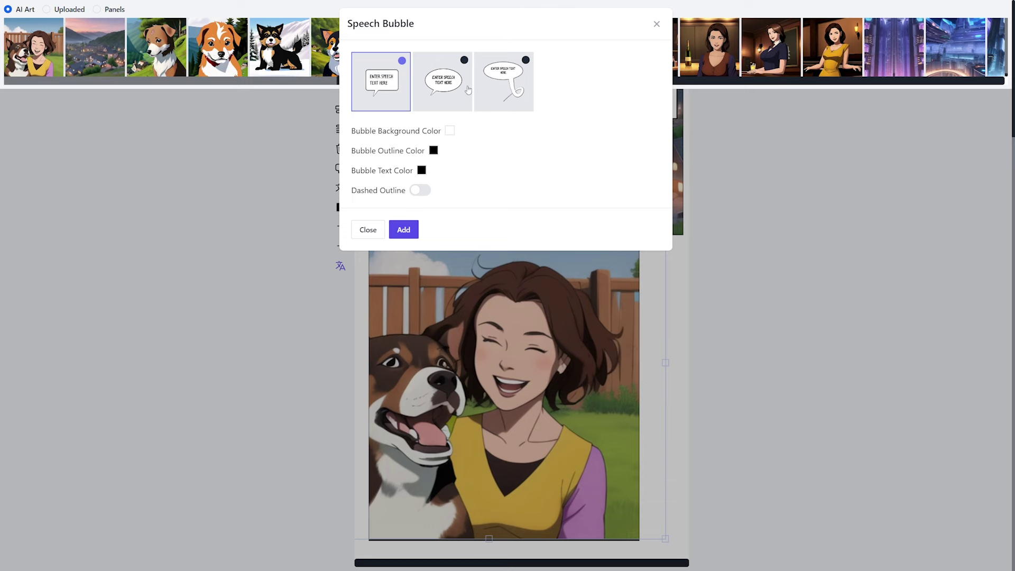
pyautogui.click(404, 230)
pyautogui.moveTo(575, 266)
pyautogui.mouseDown()
pyautogui.moveTo(586, 266)
pyautogui.moveTo(582, 277)
pyautogui.mouseUp()
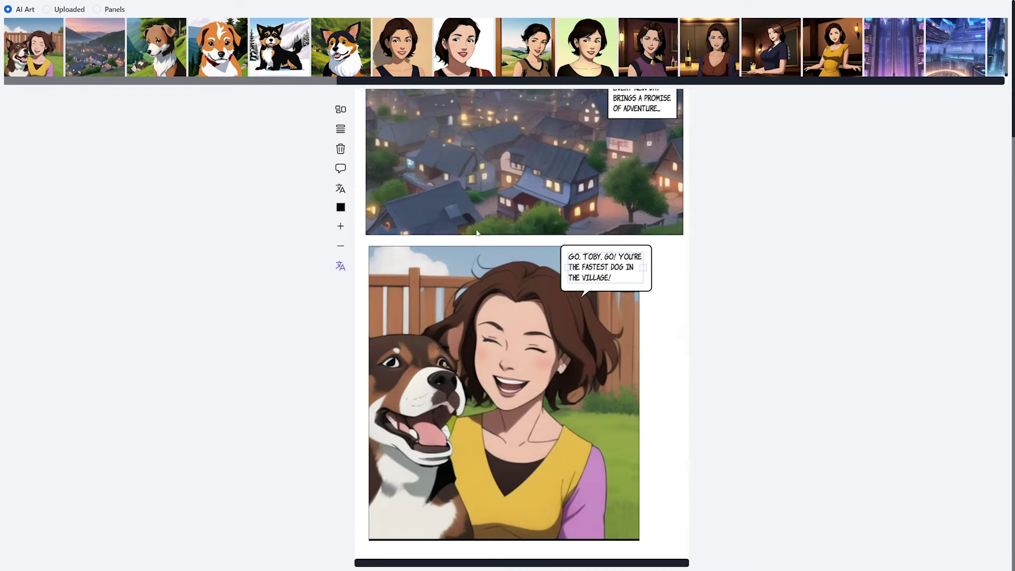
pyautogui.click(341, 229)
pyautogui.click(342, 229)
pyautogui.click(341, 231)
pyautogui.click(341, 231)
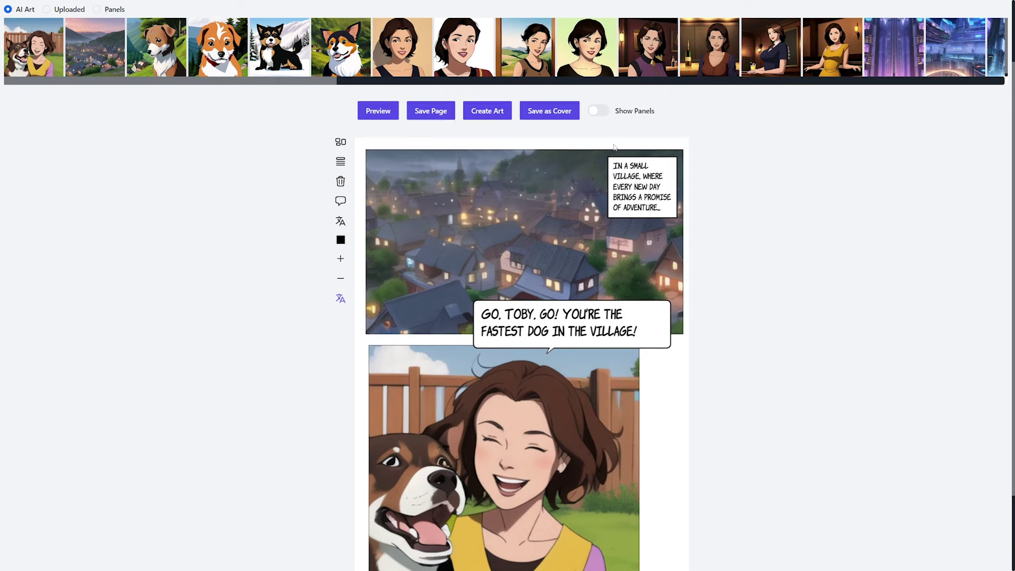
# Add red 'PANTING' text next to the dog.
pyautogui.click(341, 224)
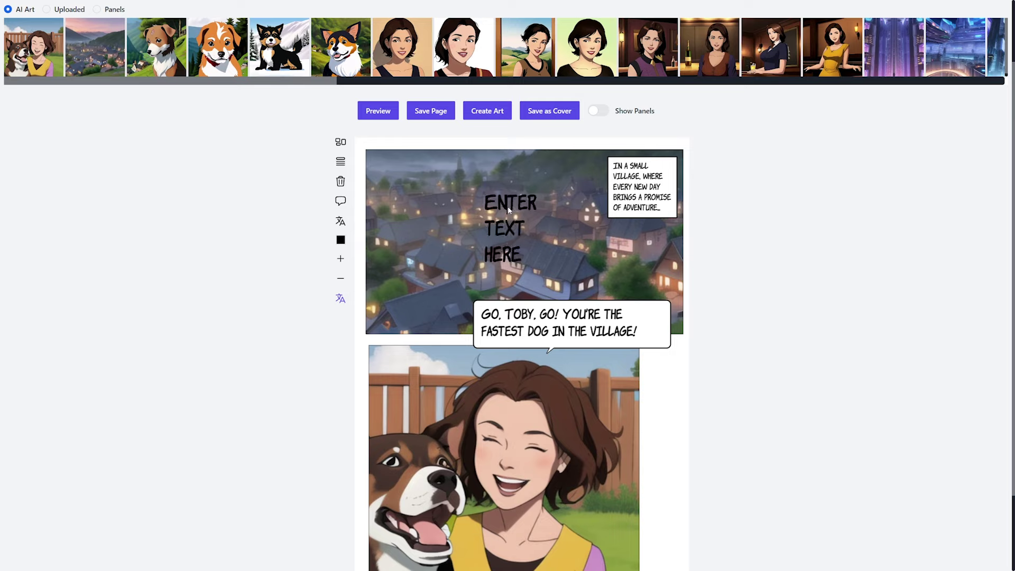
pyautogui.doubleClick(505, 228)
pyautogui.hotkey('ctrl', 'a')
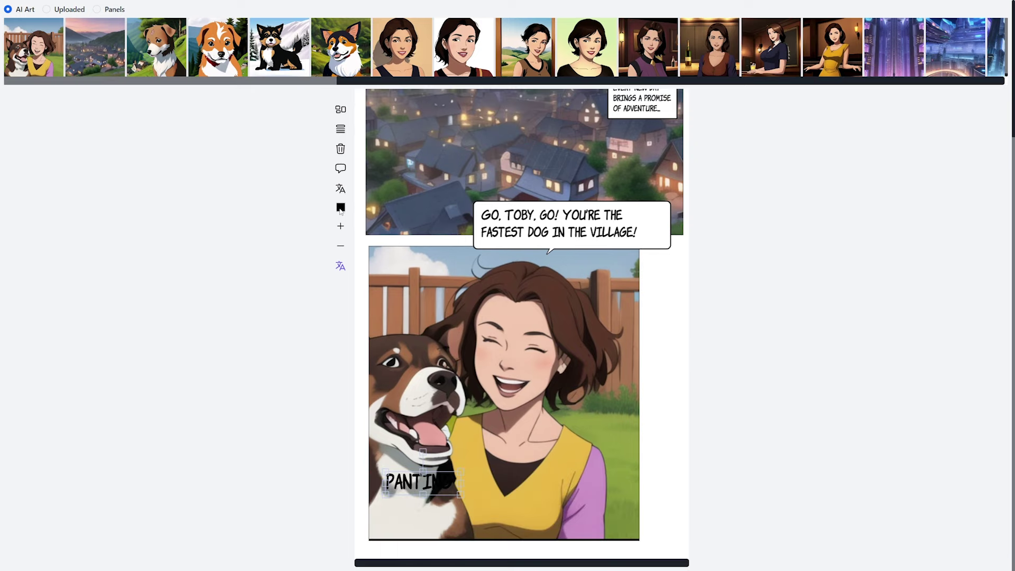
pyautogui.click(341, 209)
pyautogui.moveTo(374, 236); pyautogui.dragTo(388, 211)
pyautogui.click(428, 486)
pyautogui.moveTo(429, 487); pyautogui.dragTo(421, 484)
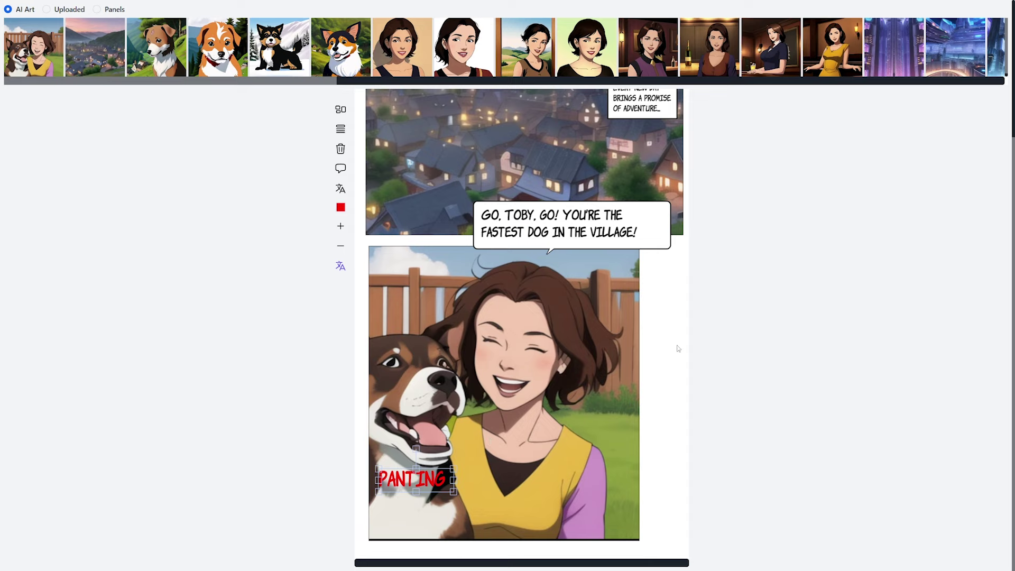
pyautogui.scroll(2, 677, 347)
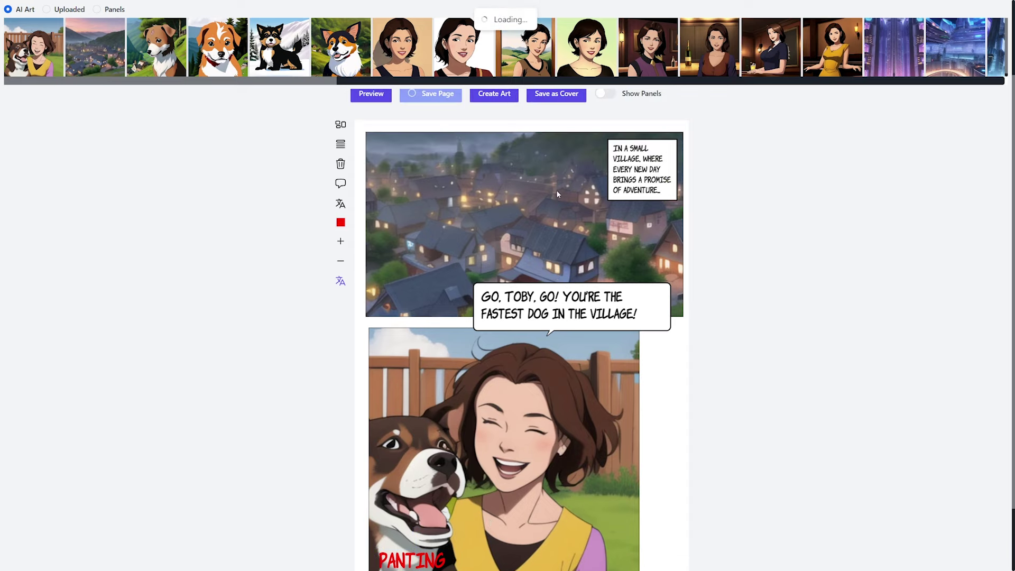
# Save the page, review the preview, and set it as the comic's cover.
pyautogui.click(371, 94)
pyautogui.scroll(-1, 574, 224)
pyautogui.scroll(-3, 574, 223)
pyautogui.scroll(4, 598, 200)
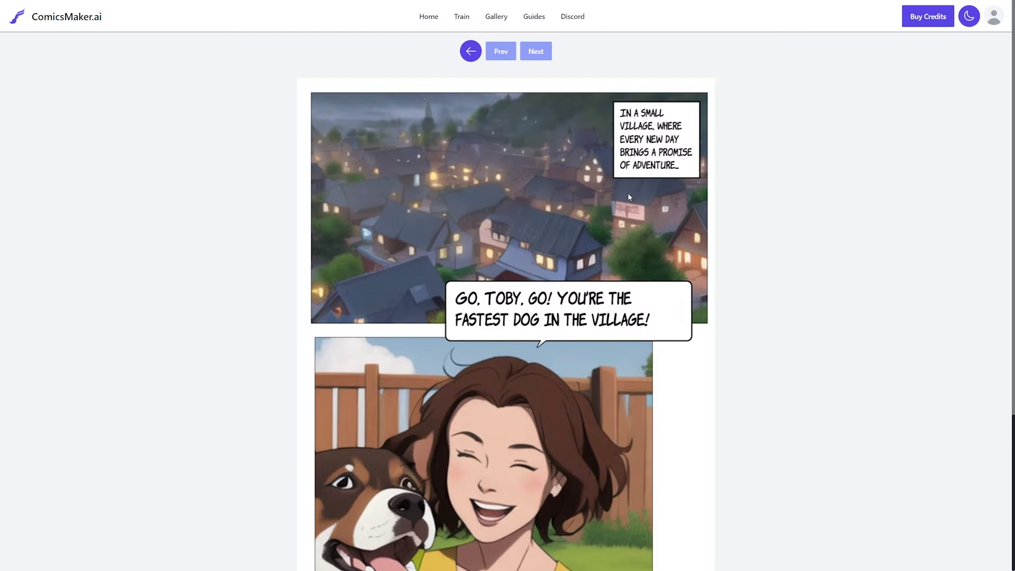
pyautogui.scroll(-4, 567, 192)
pyautogui.press('Escape')
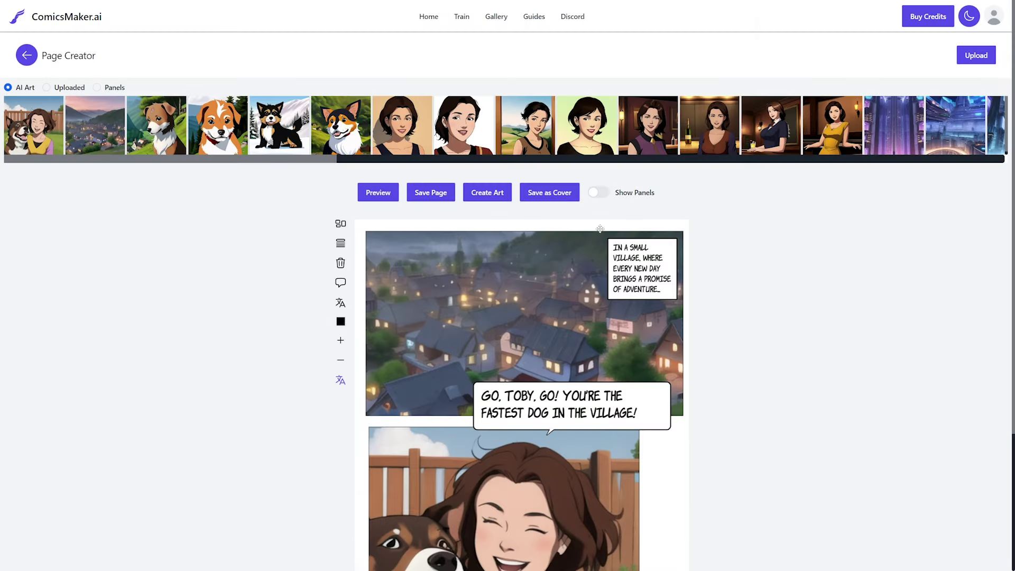
pyautogui.click(550, 193)
# Go back to the dashboard and open The Lost Pendant comic.
pyautogui.click(27, 58)
pyautogui.click(28, 58)
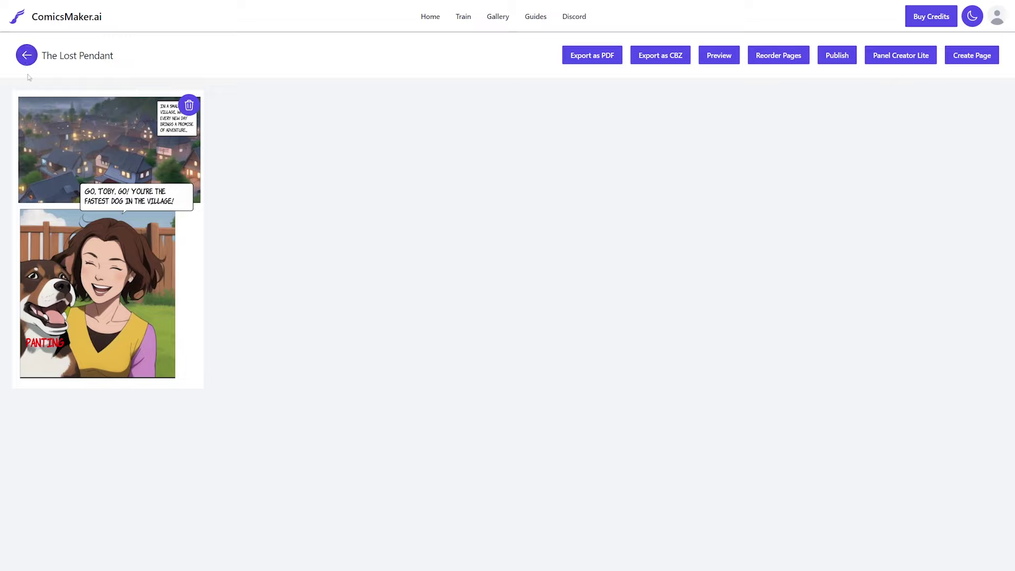
pyautogui.click(322, 249)
# Save the current page order in Reorder Pages and return to The Lost Pendant overview.
pyautogui.click(773, 56)
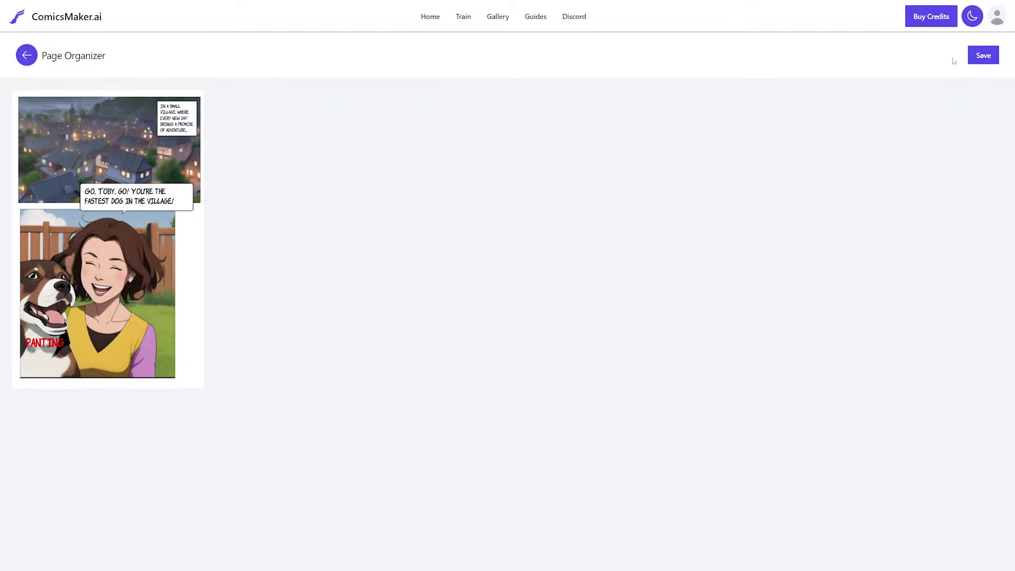
pyautogui.click(984, 55)
pyautogui.click(26, 55)
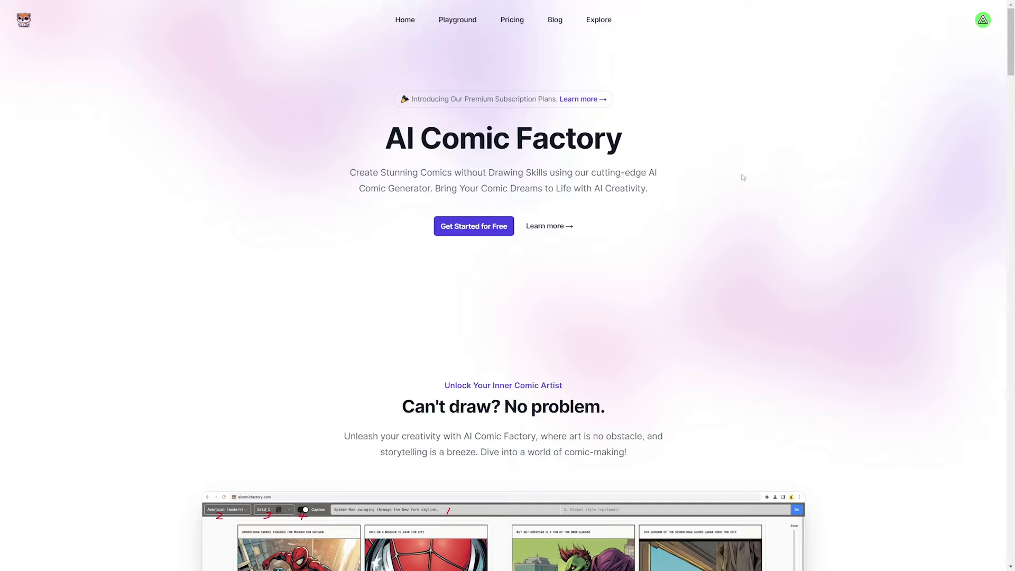
# Start the comic playground and try Grid 3 and Grid 2 before settling on Grid 1.
pyautogui.click(459, 233)
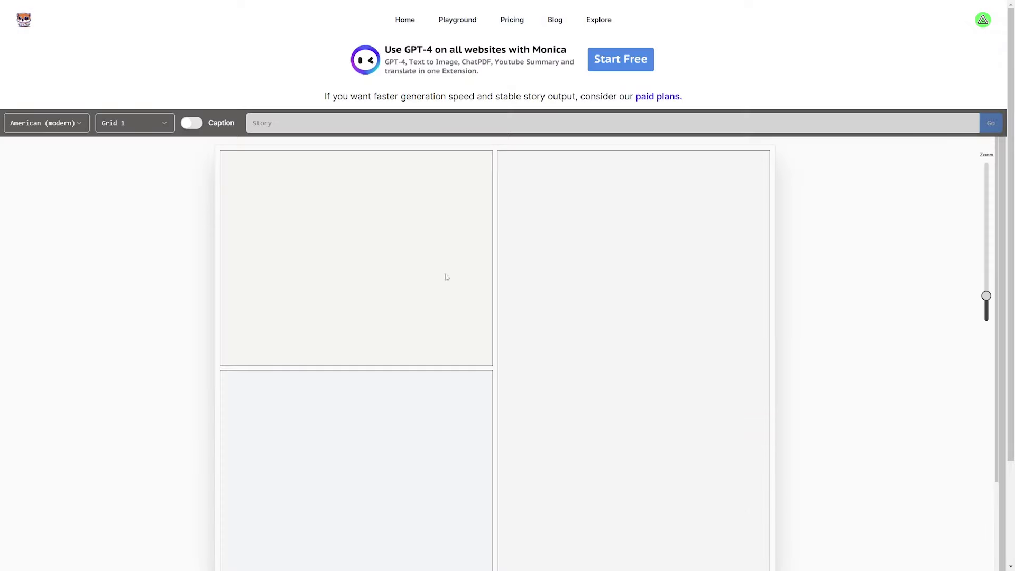
pyautogui.click(125, 127)
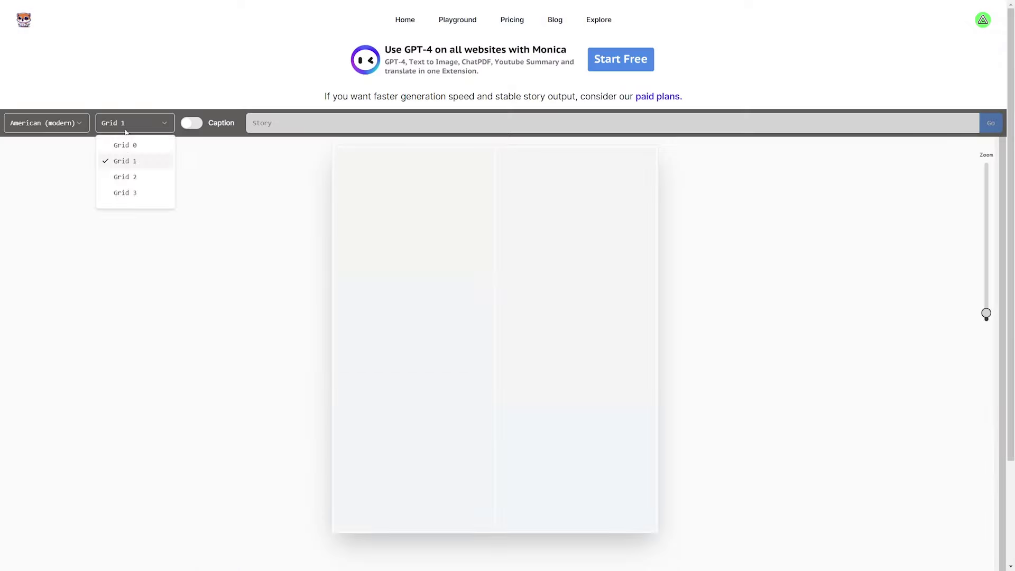
pyautogui.click(130, 194)
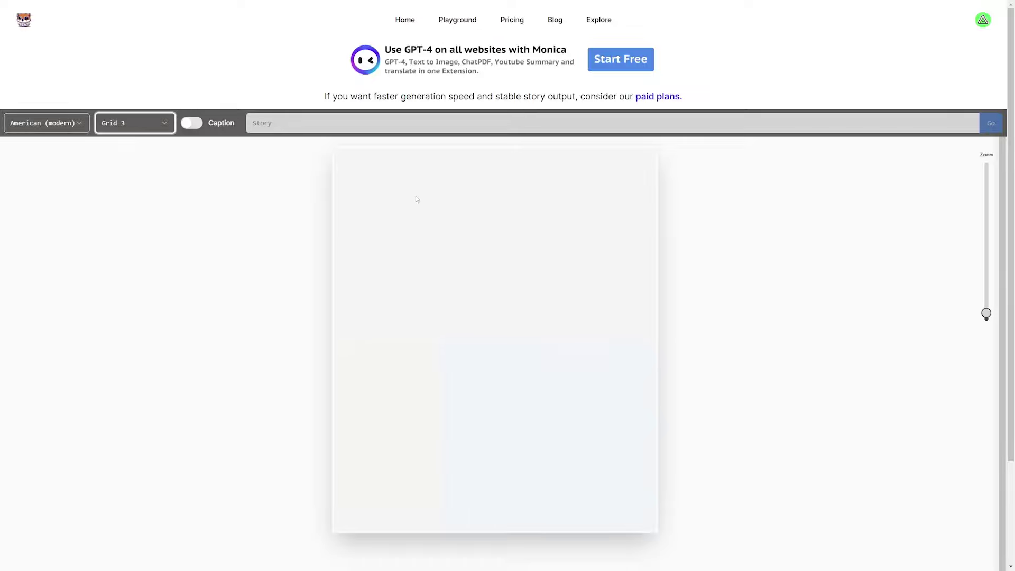
pyautogui.click(118, 124)
pyautogui.click(136, 173)
pyautogui.click(143, 127)
pyautogui.click(130, 153)
# Keep American (modern) as the art style and leave captions turned off.
pyautogui.click(47, 123)
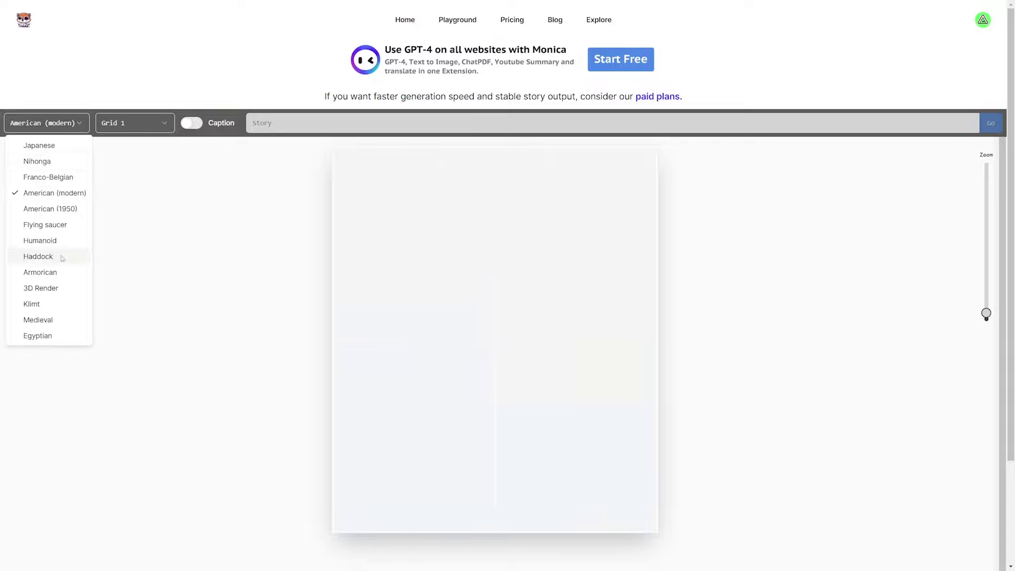
pyautogui.click(38, 195)
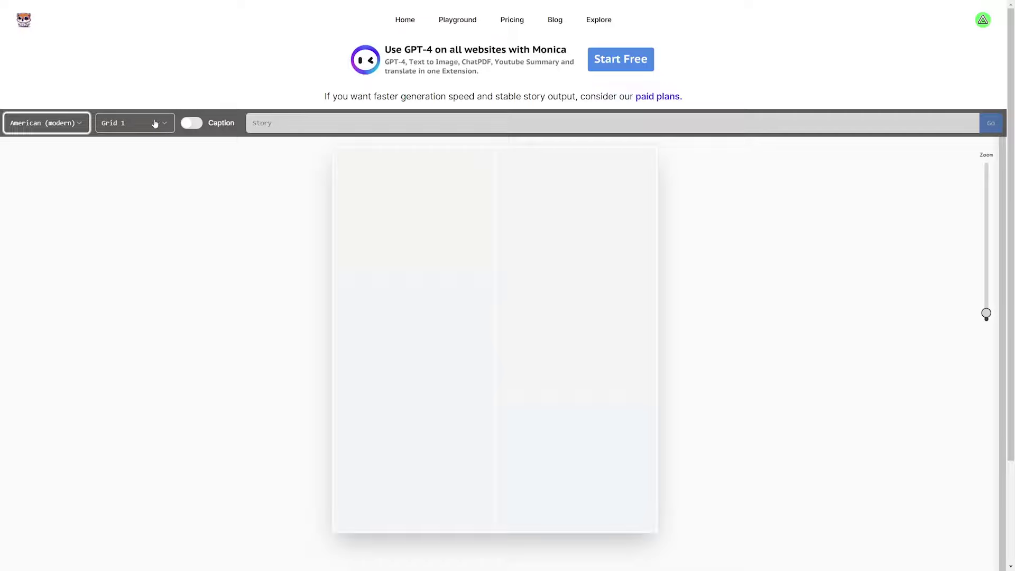
pyautogui.click(202, 127)
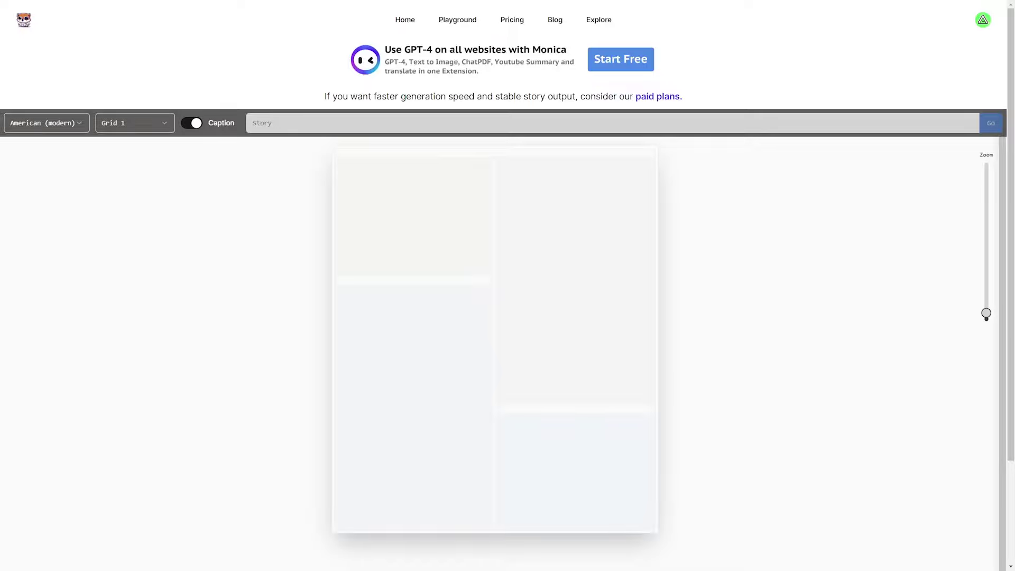
pyautogui.click(194, 126)
# Paste the village-at-sunrise story prompt and generate the four-panel comic.
pyautogui.write('Show the peaceful village at sunrise. Birds chirping, flowers blooming, a serene start.')
pyautogui.press('Return')
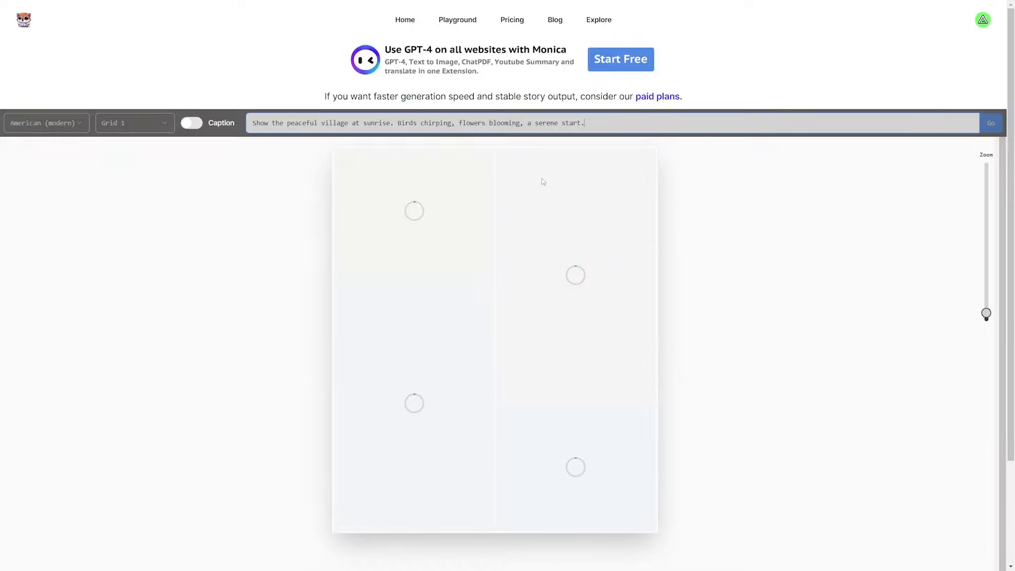
pyautogui.moveTo(624, 120); pyautogui.dragTo(254, 122)
pyautogui.click(314, 122)
pyautogui.moveTo(624, 122); pyautogui.dragTo(218, 121)
pyautogui.moveTo(624, 123); pyautogui.dragTo(229, 138)
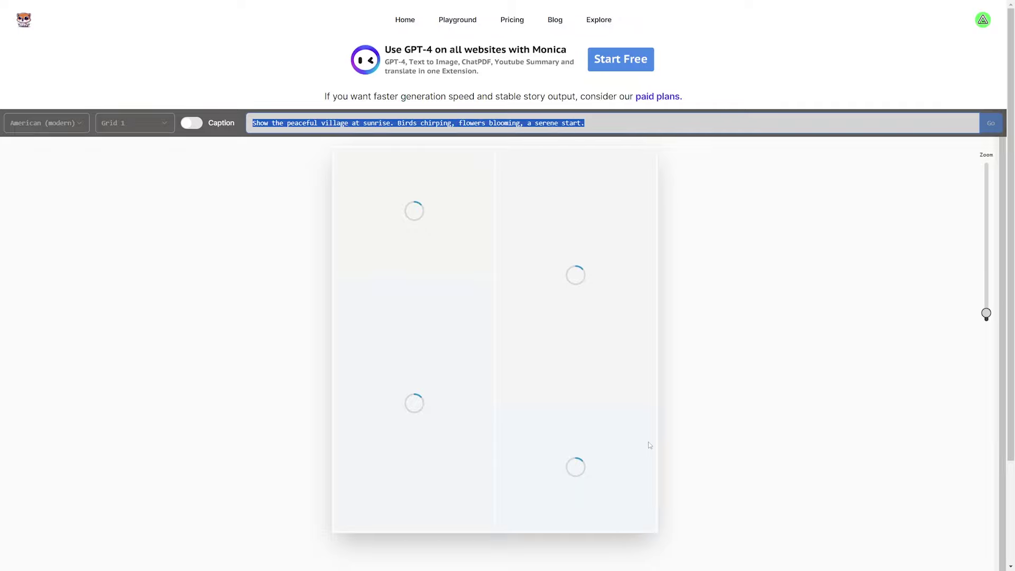
pyautogui.click(639, 115)
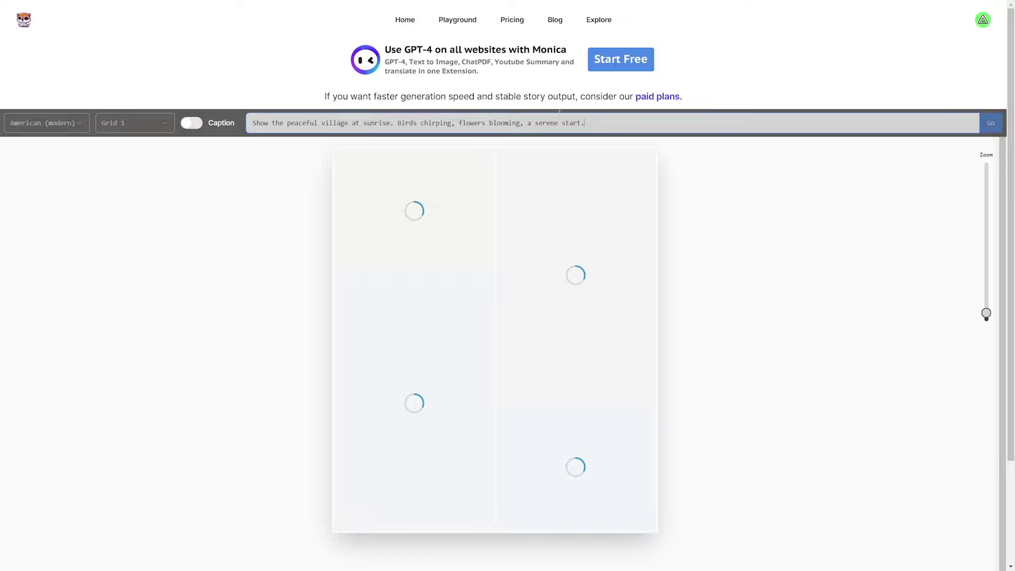
pyautogui.moveTo(590, 126); pyautogui.dragTo(252, 122)
pyautogui.click(271, 122)
pyautogui.hotkey('ctrl', 'a')
pyautogui.click(658, 196)
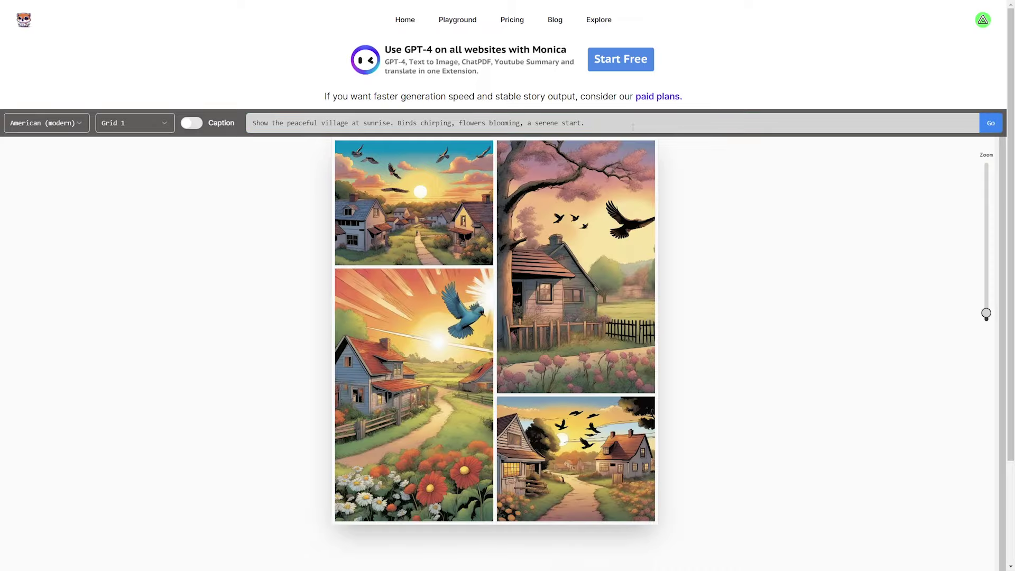
# Switch on the Caption toggle so captions show above each village comic panel.
pyautogui.moveTo(586, 122); pyautogui.dragTo(258, 127)
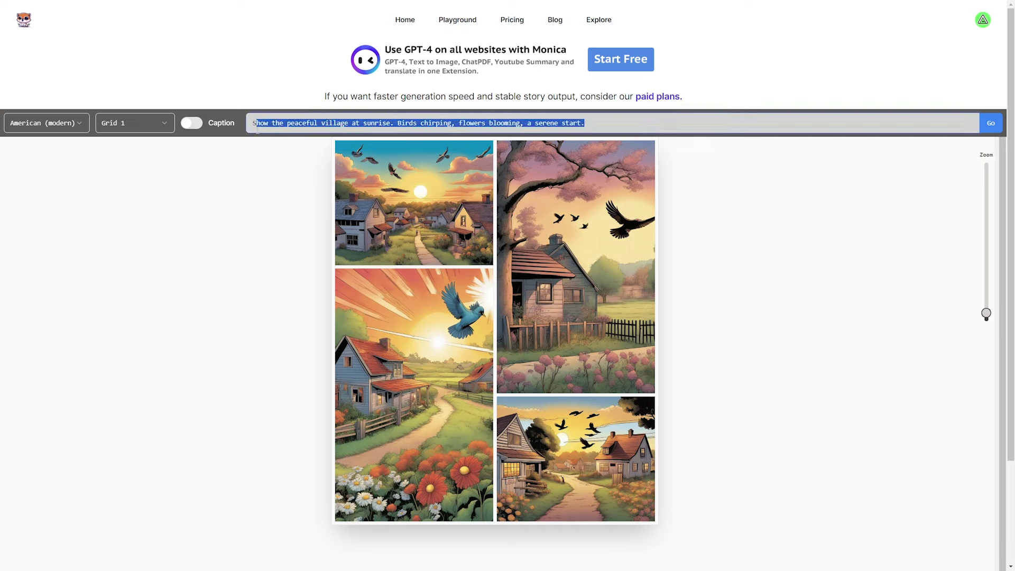
pyautogui.click(646, 137)
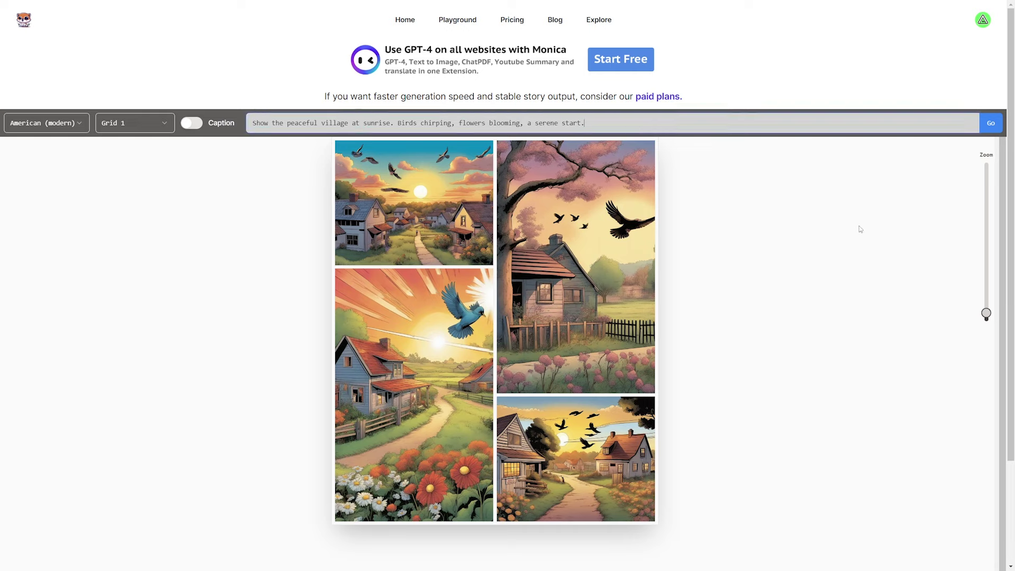
pyautogui.moveTo(435, 252)
pyautogui.moveTo(534, 383)
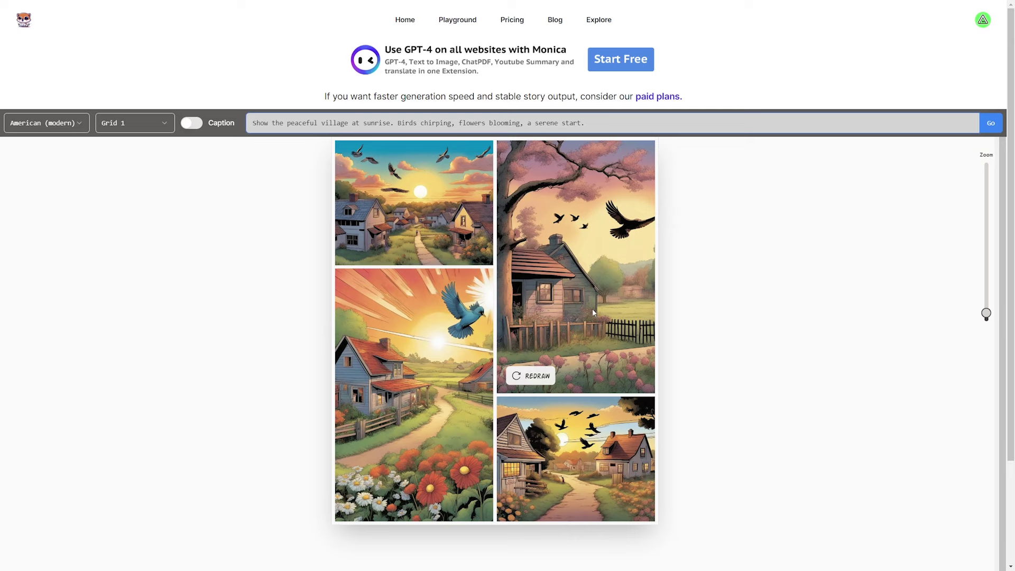
pyautogui.moveTo(552, 507)
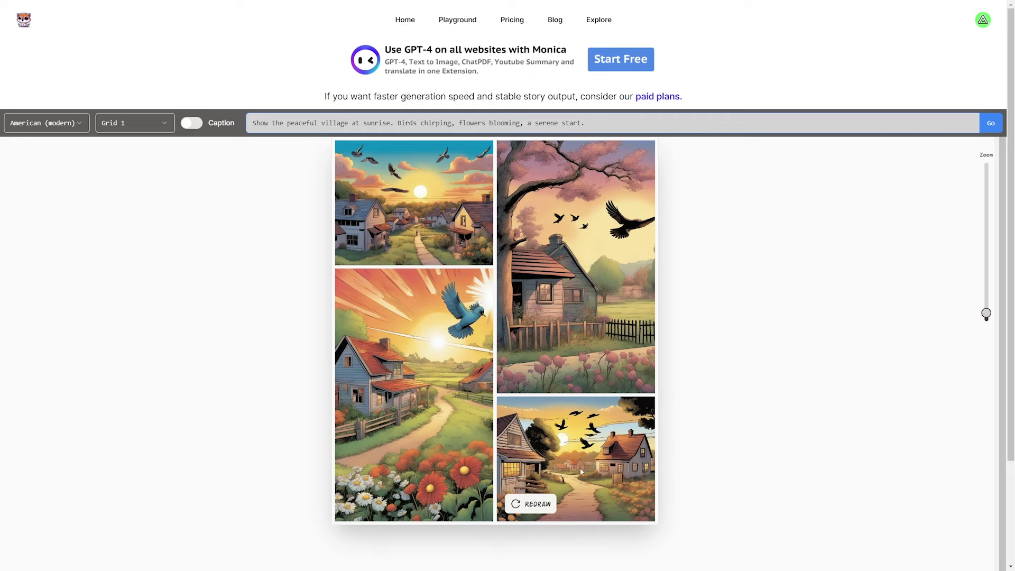
pyautogui.click(197, 125)
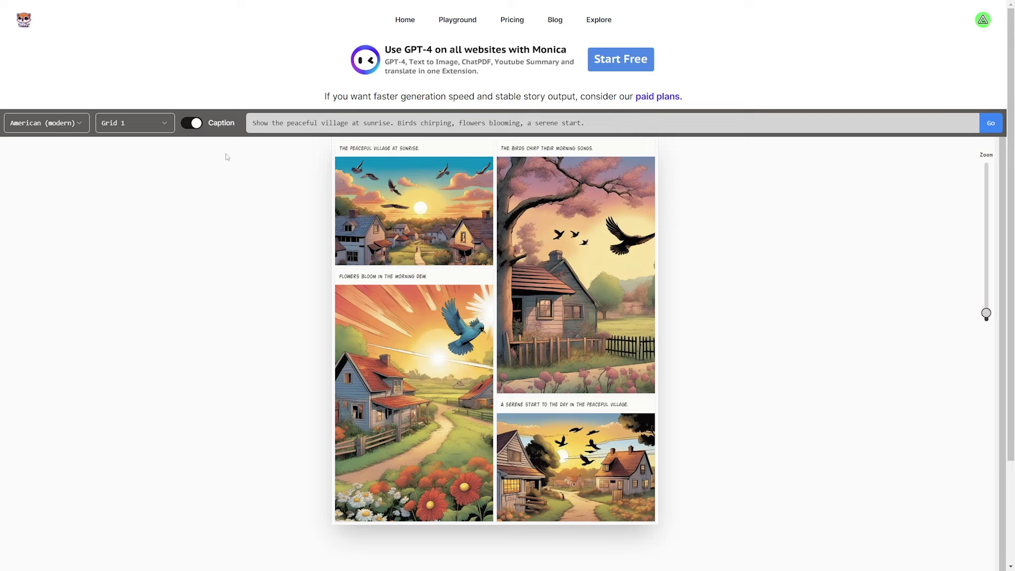
pyautogui.click(197, 123)
pyautogui.click(197, 123)
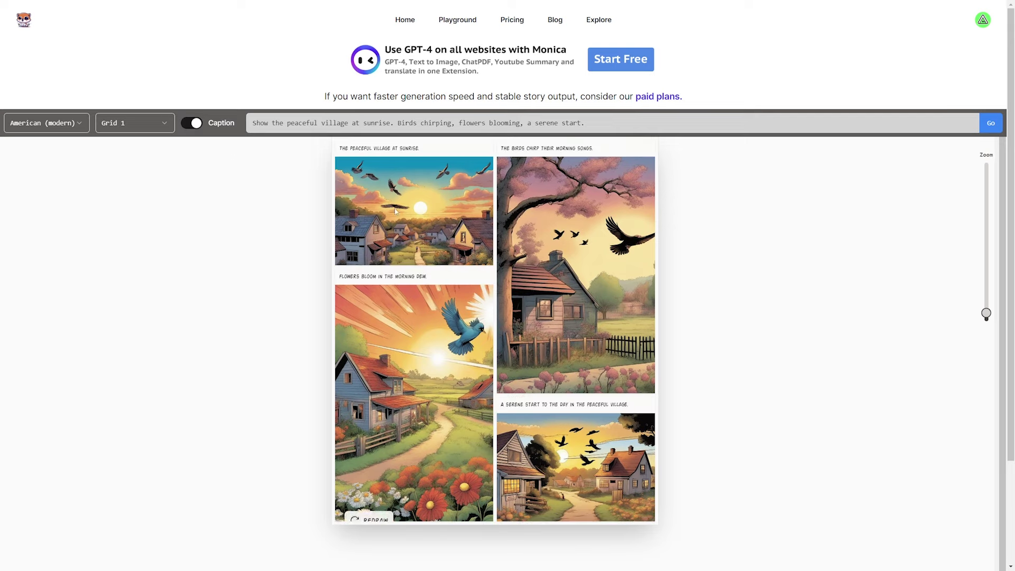
# Check the panel captions, such as 'THE PEACEFUL VILLAGE AT SUNRISE.' and 'THE BIRDS CHIRP THEIR MORNING SONGS.'.
pyautogui.moveTo(419, 148); pyautogui.dragTo(400, 149)
pyautogui.click(423, 149)
pyautogui.click(407, 144)
pyautogui.moveTo(598, 150); pyautogui.dragTo(497, 149)
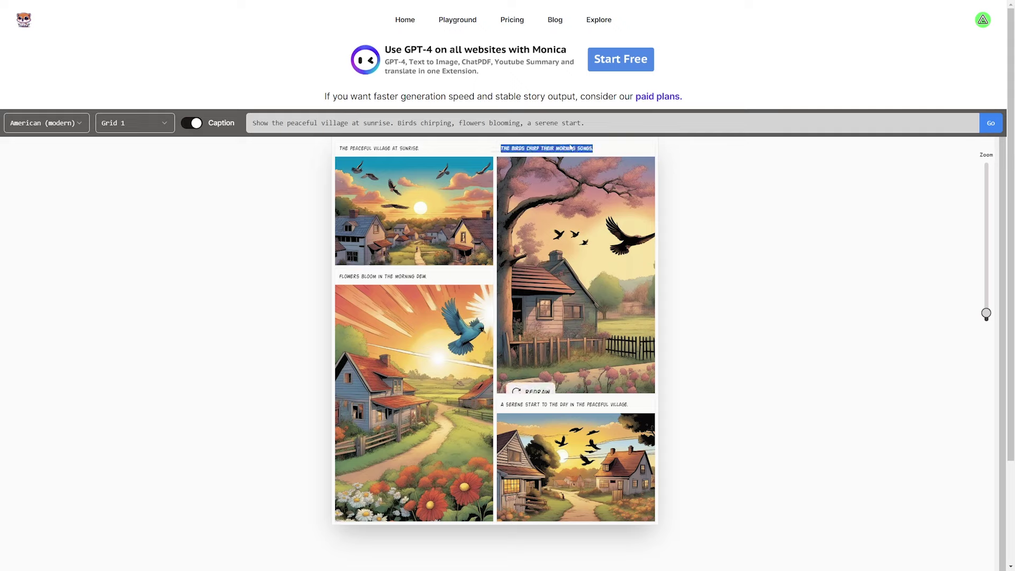
pyautogui.click(593, 144)
pyautogui.moveTo(524, 404); pyautogui.dragTo(612, 404)
pyautogui.click(685, 412)
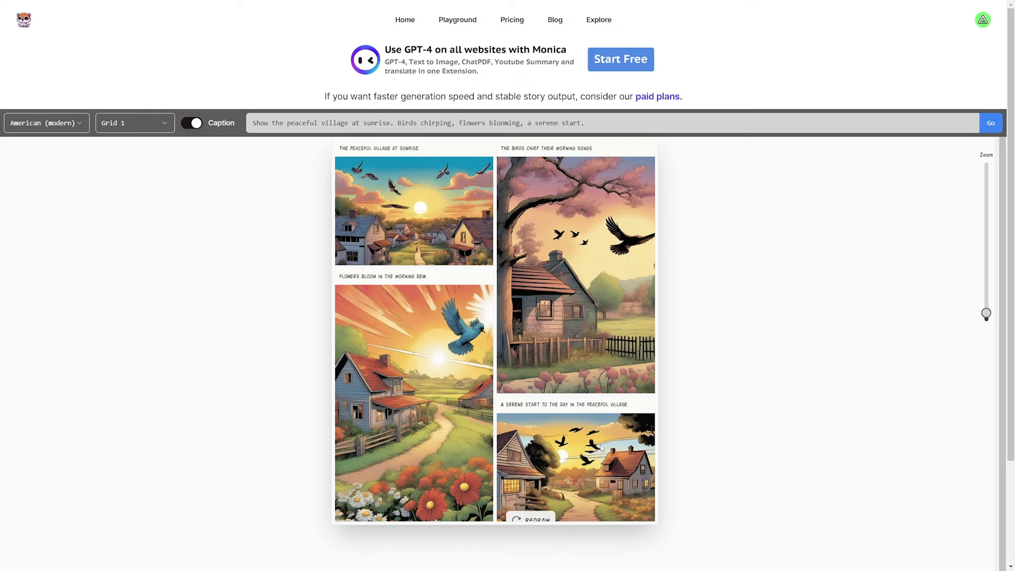
pyautogui.scroll(-3, 750, 350)
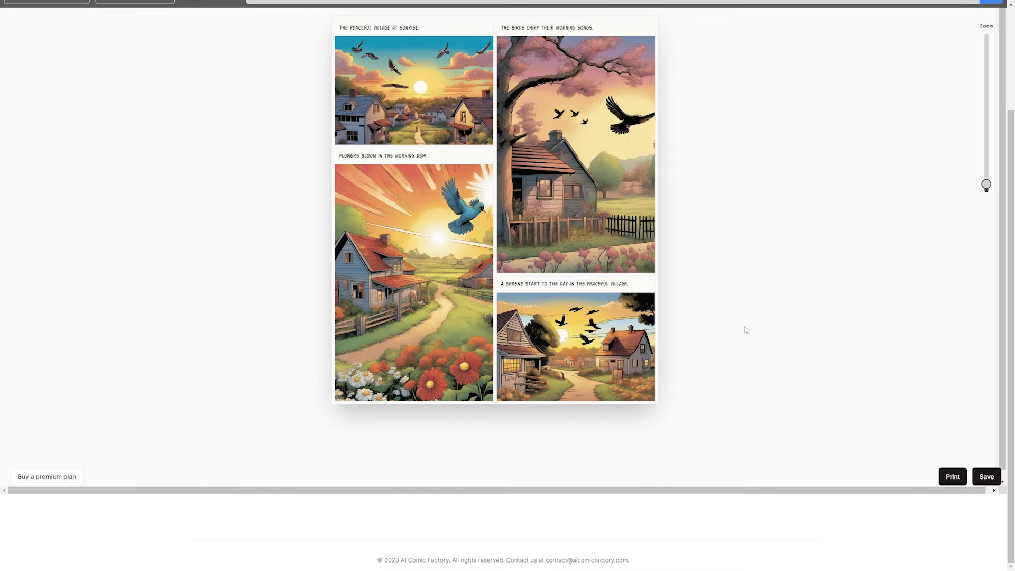
pyautogui.scroll(3, 744, 331)
# Save the captioned village comic page.
pyautogui.moveTo(646, 301)
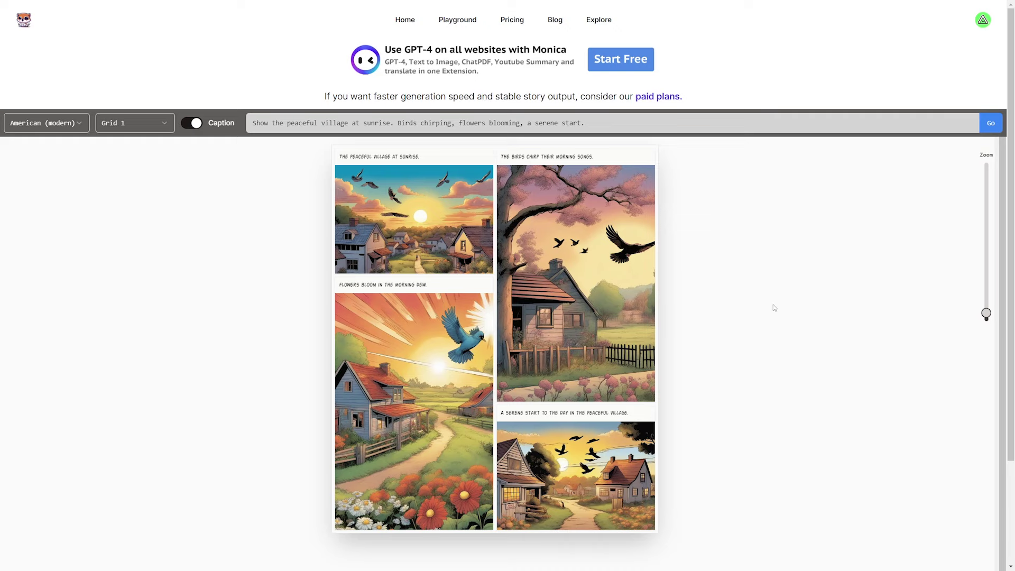
pyautogui.scroll(-3, 576, 192)
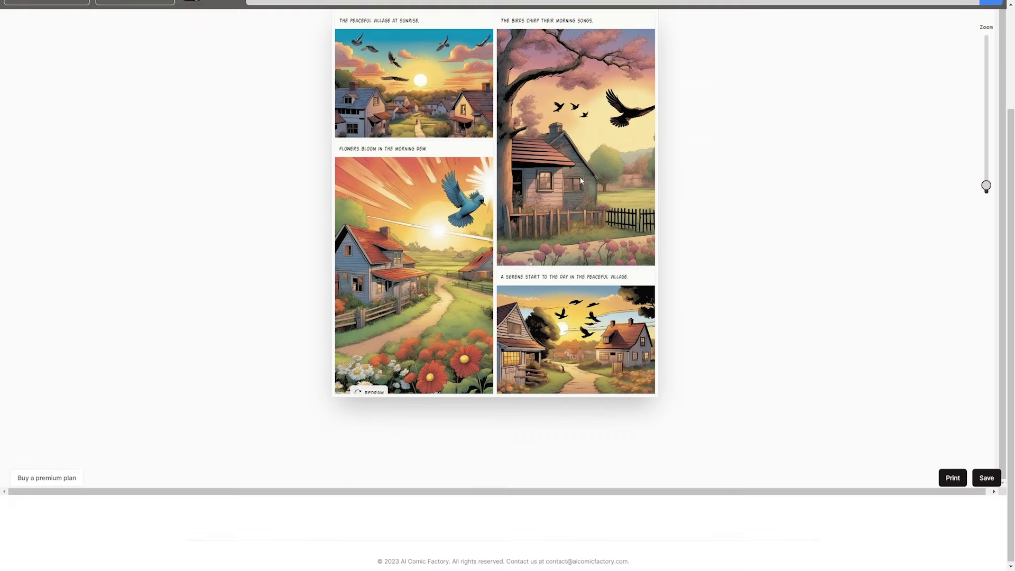
pyautogui.click(985, 486)
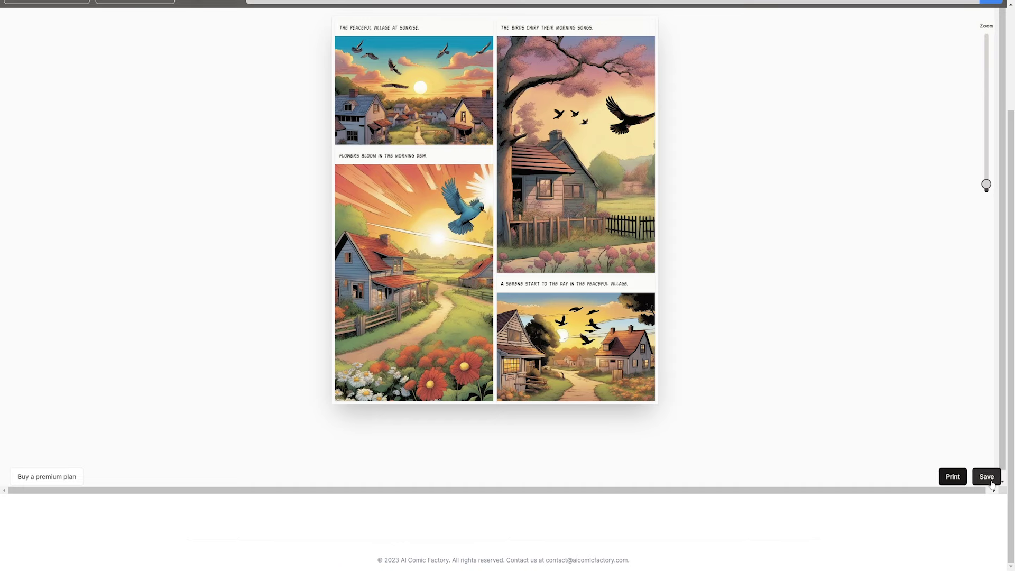
pyautogui.scroll(2, 947, 395)
pyautogui.scroll(1, 946, 392)
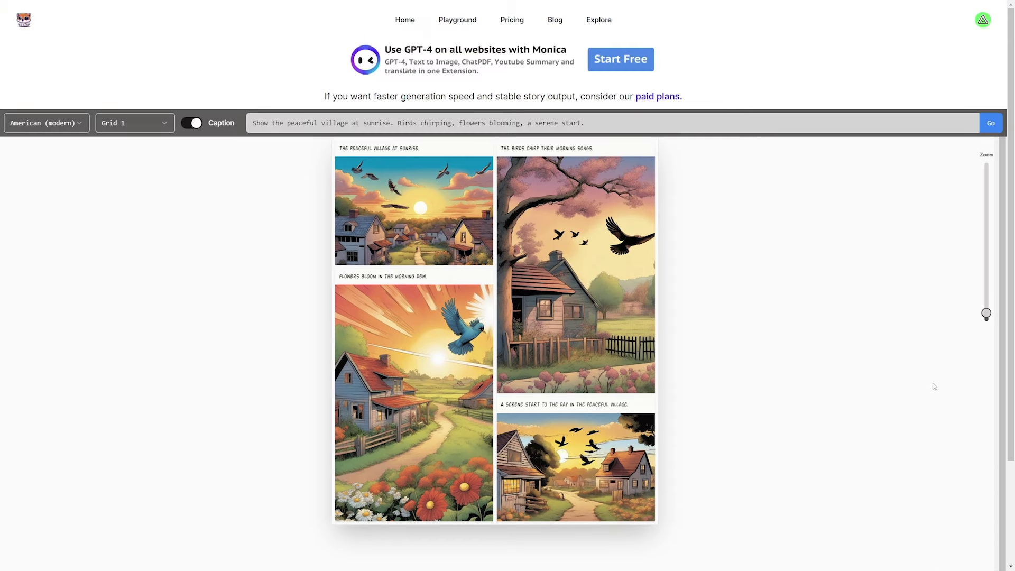
pyautogui.scroll(-3, 932, 392)
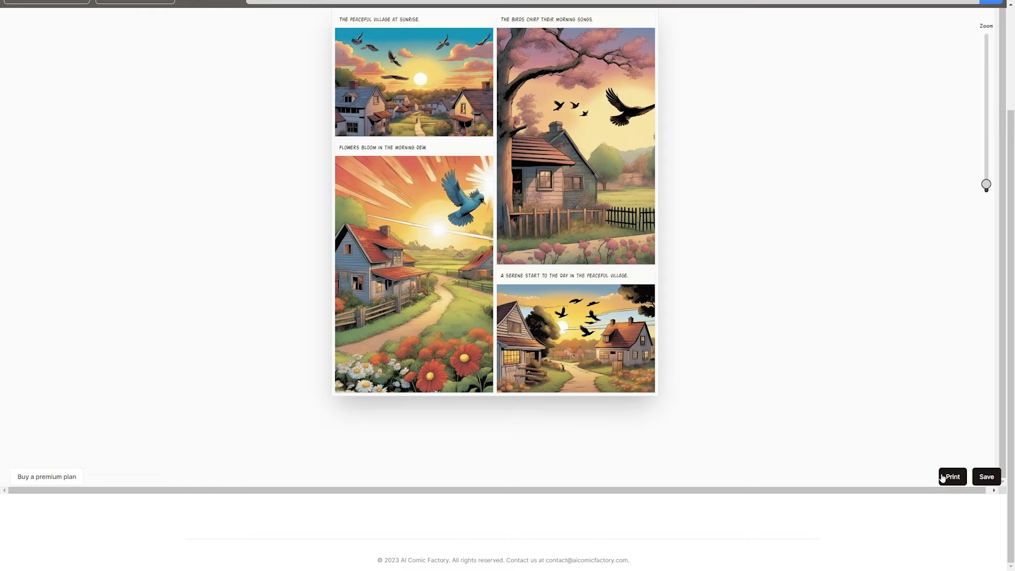
# Open the comic's print options, cancel without printing, and scroll back up the page.
pyautogui.click(953, 476)
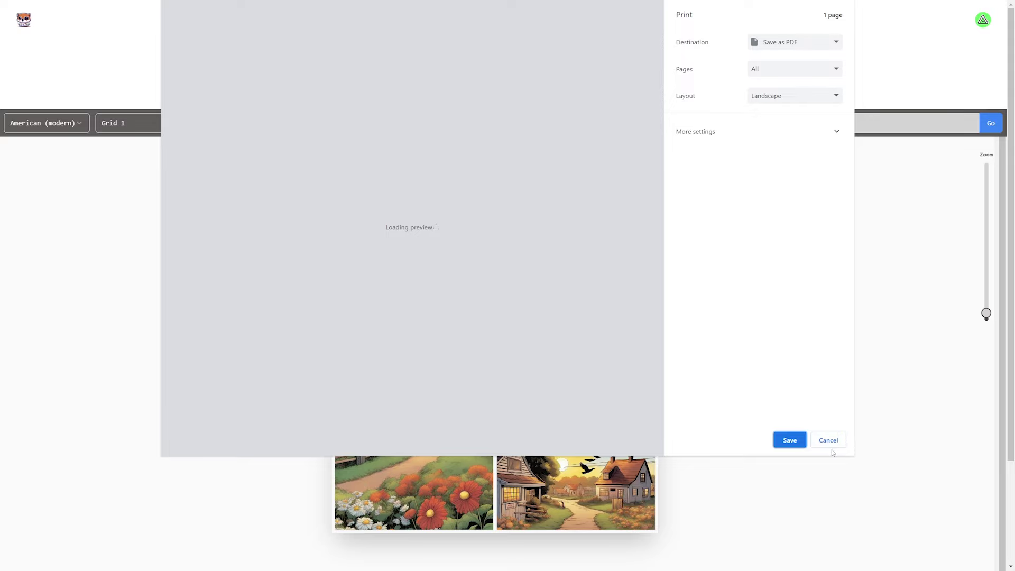
pyautogui.click(833, 442)
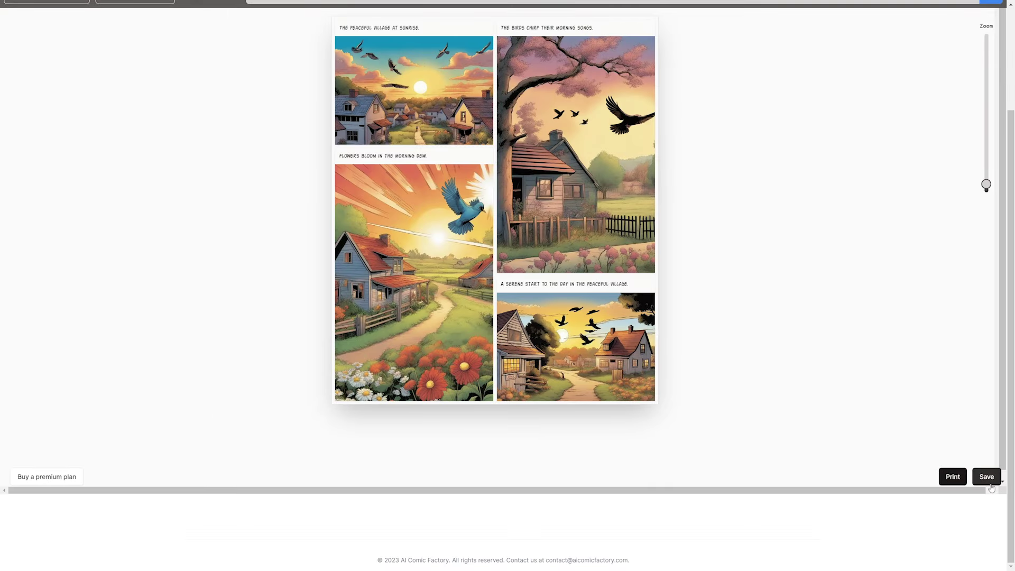
pyautogui.scroll(3, 882, 430)
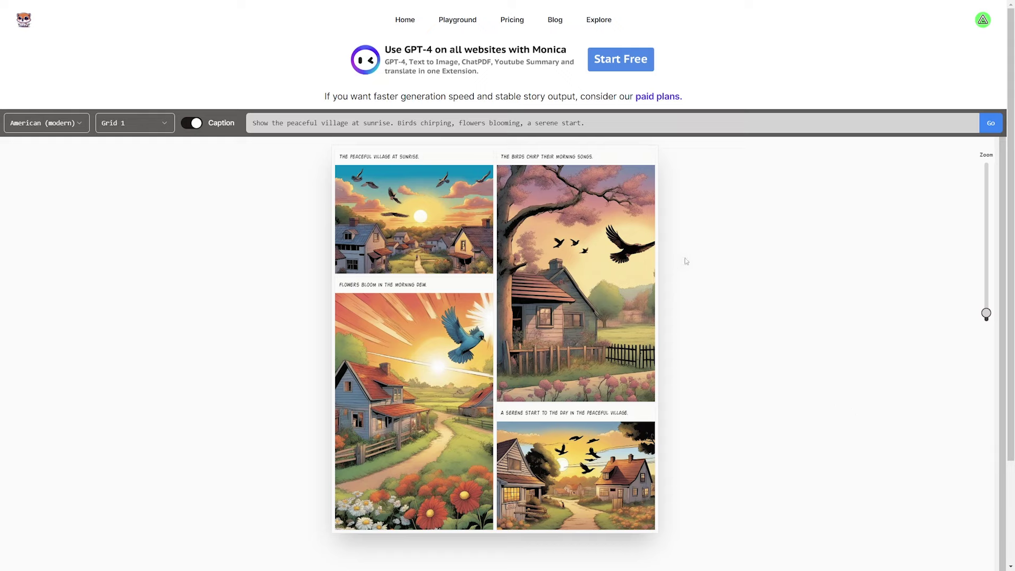
pyautogui.moveTo(427, 206)
pyautogui.moveTo(628, 360)
pyautogui.scroll(-3, 707, 330)
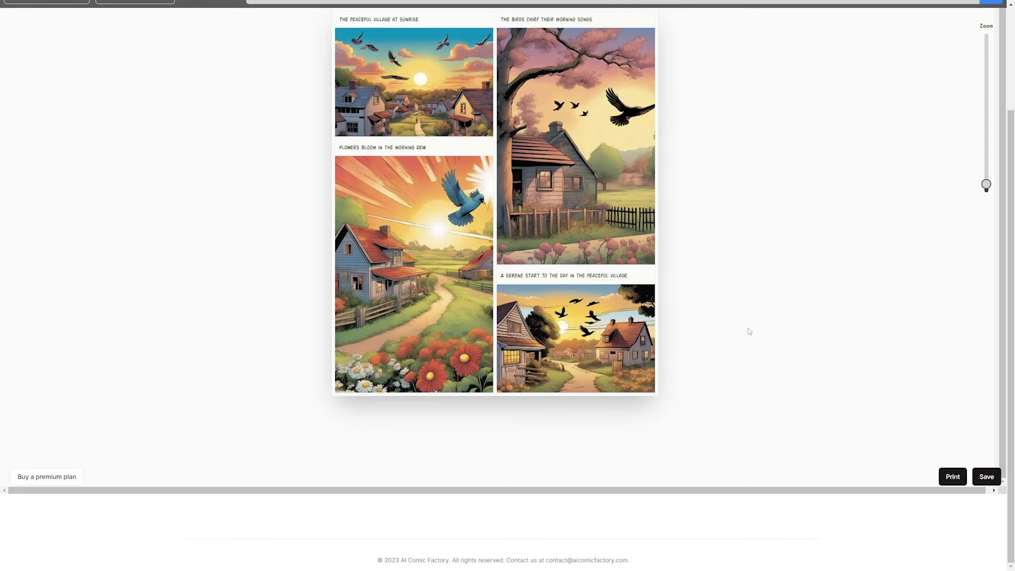
pyautogui.scroll(1, 703, 296)
pyautogui.scroll(2, 691, 289)
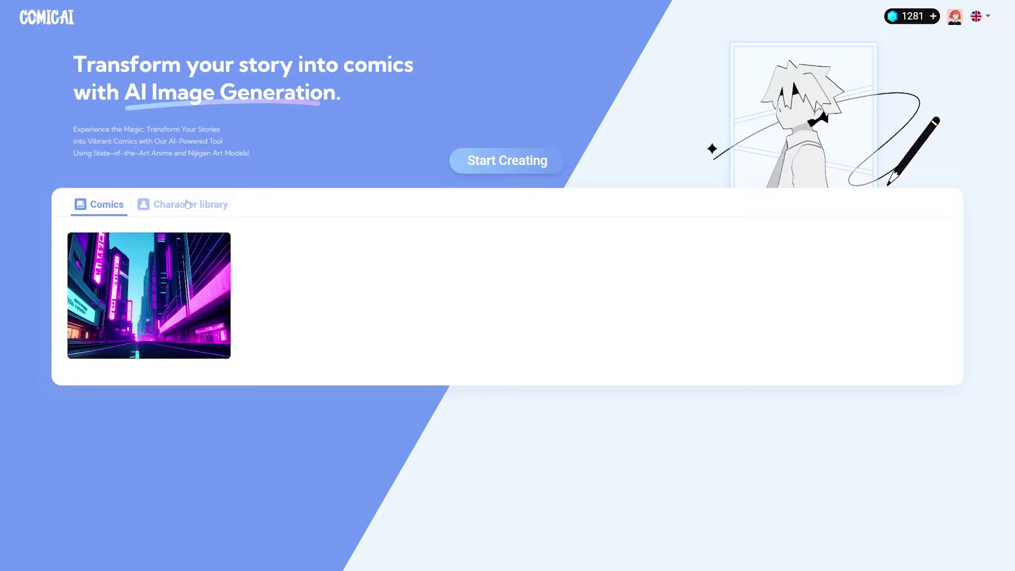
# Browse the Character library's Training, Generation and All filters, then start a new comic from Comics.
pyautogui.click(172, 211)
pyautogui.click(160, 243)
pyautogui.click(249, 237)
pyautogui.click(106, 238)
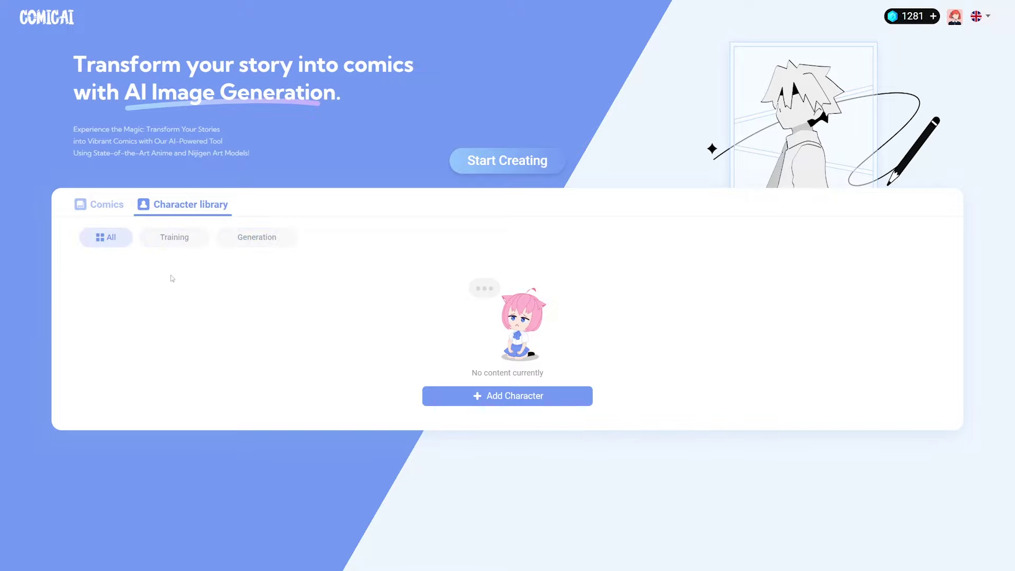
pyautogui.click(99, 206)
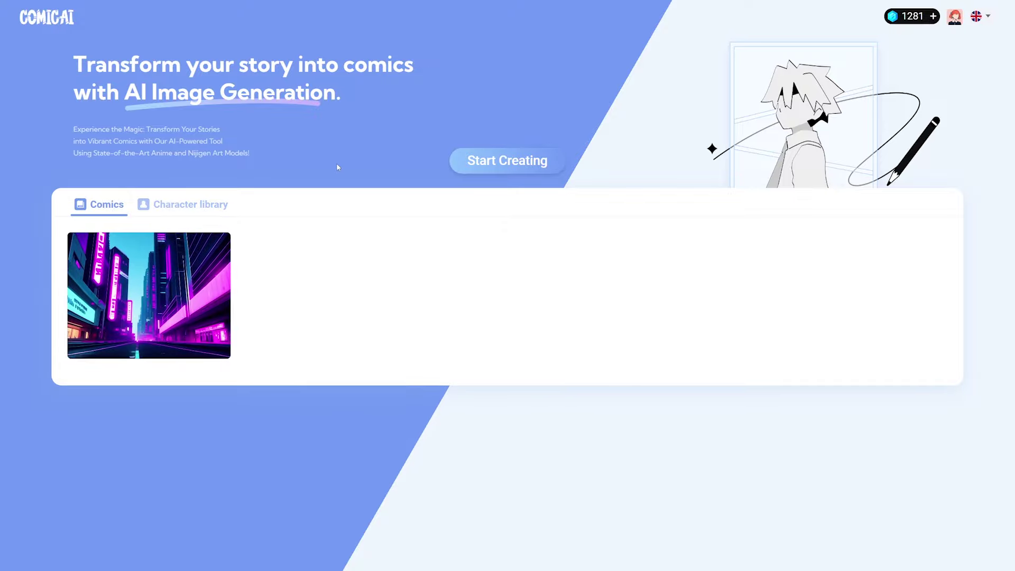
pyautogui.click(177, 213)
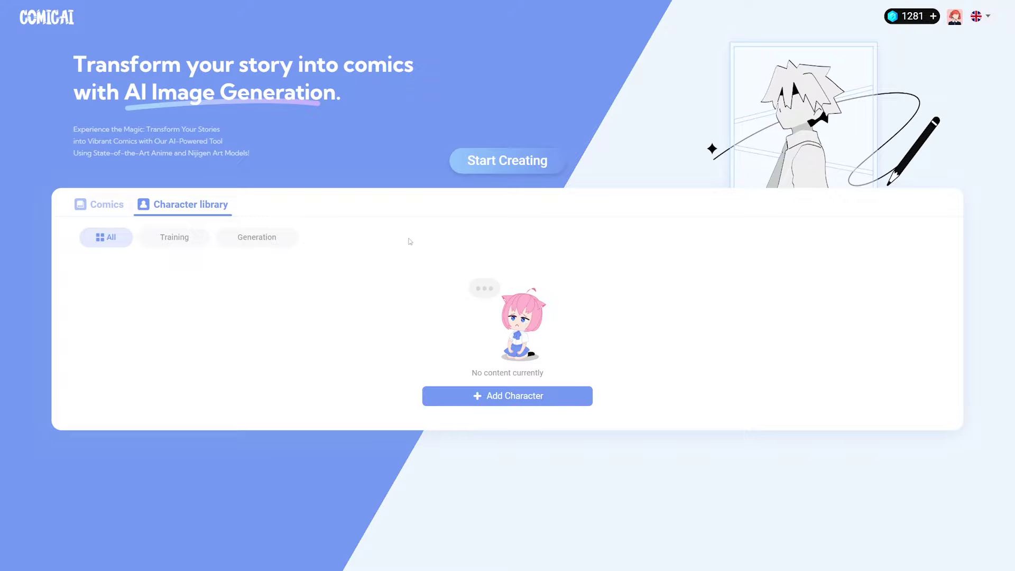
pyautogui.click(101, 201)
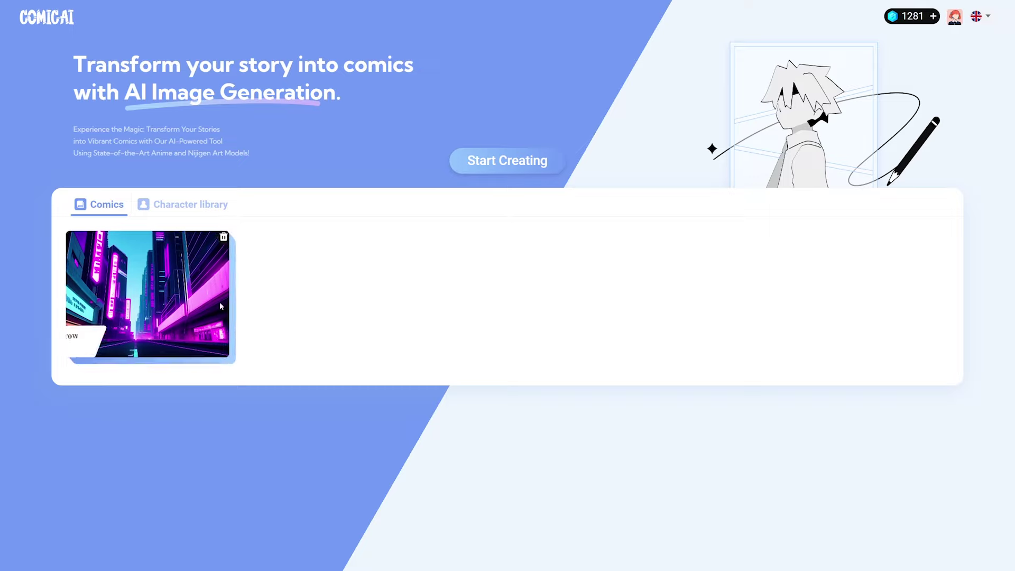
pyautogui.click(189, 208)
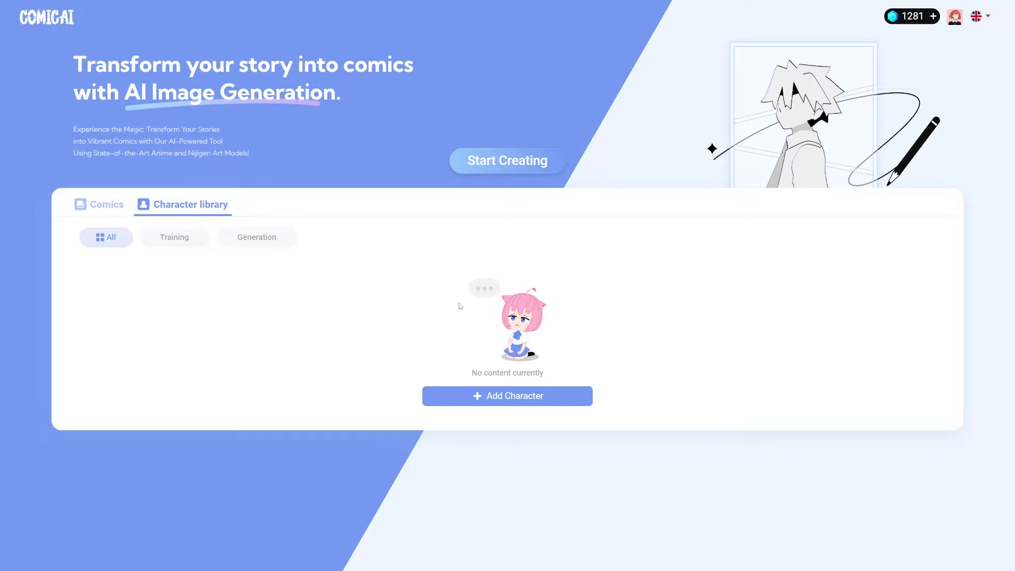
pyautogui.click(100, 208)
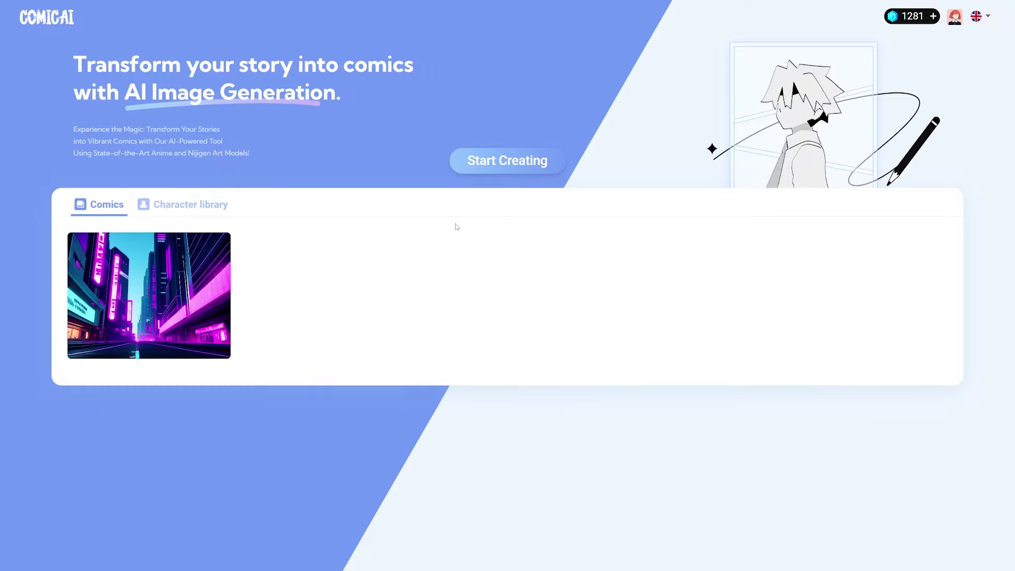
pyautogui.click(496, 158)
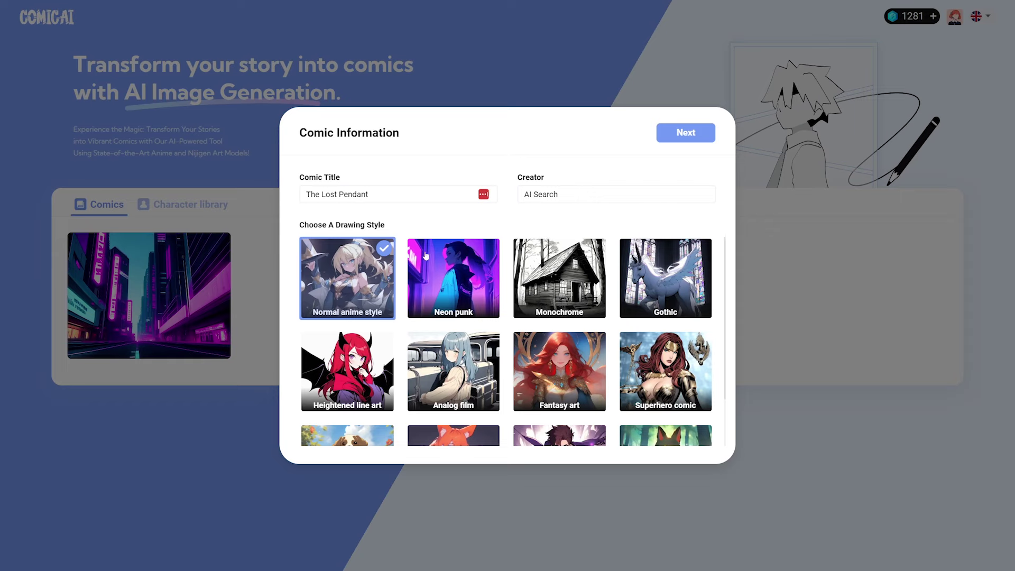
# Keep the title 'The Lost Pendant' with Normal anime style and continue to the story step.
pyautogui.scroll(-2, 465, 291)
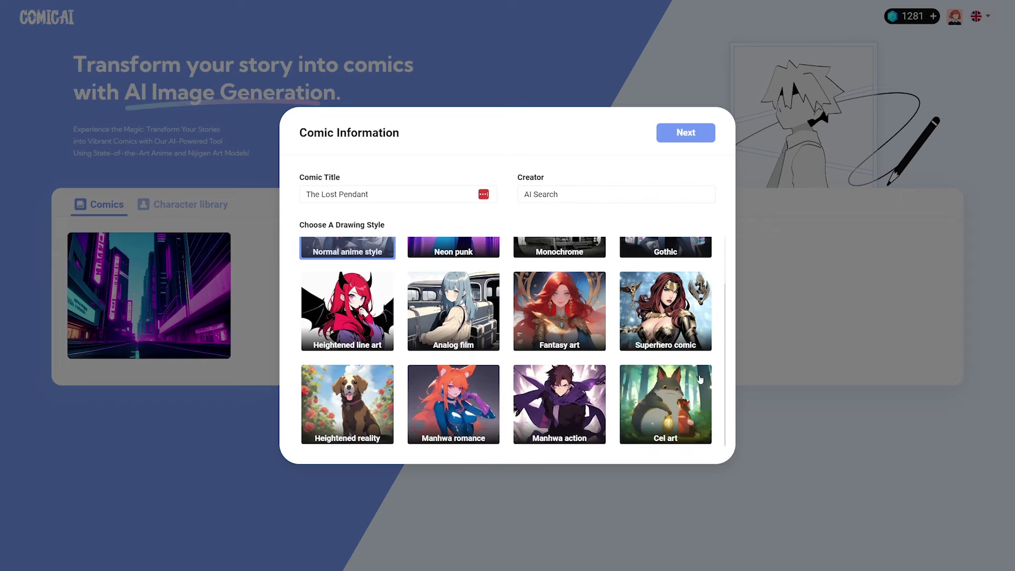
pyautogui.scroll(2, 349, 365)
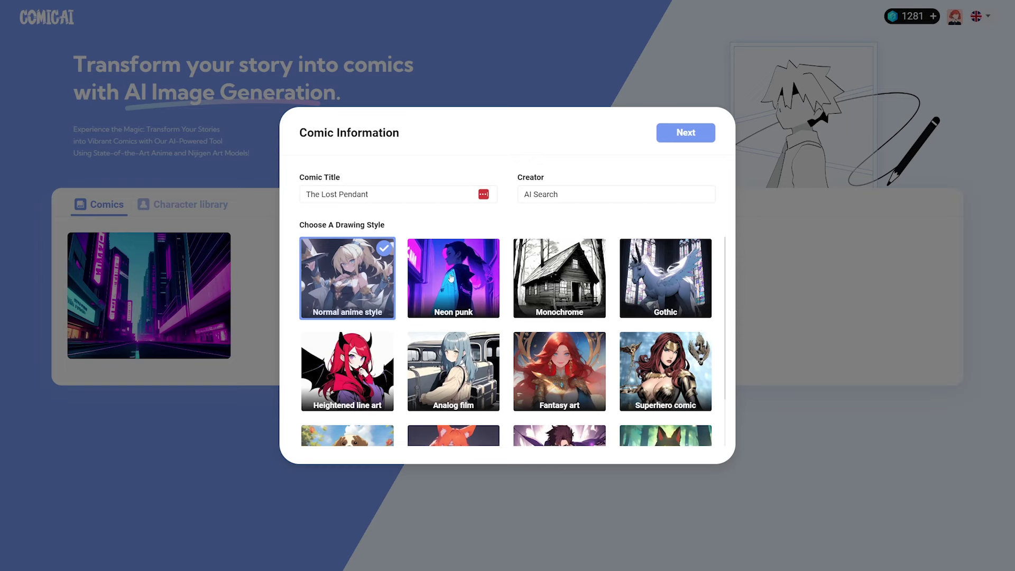
pyautogui.scroll(-2, 527, 360)
pyautogui.scroll(2, 347, 278)
pyautogui.scroll(-2, 348, 283)
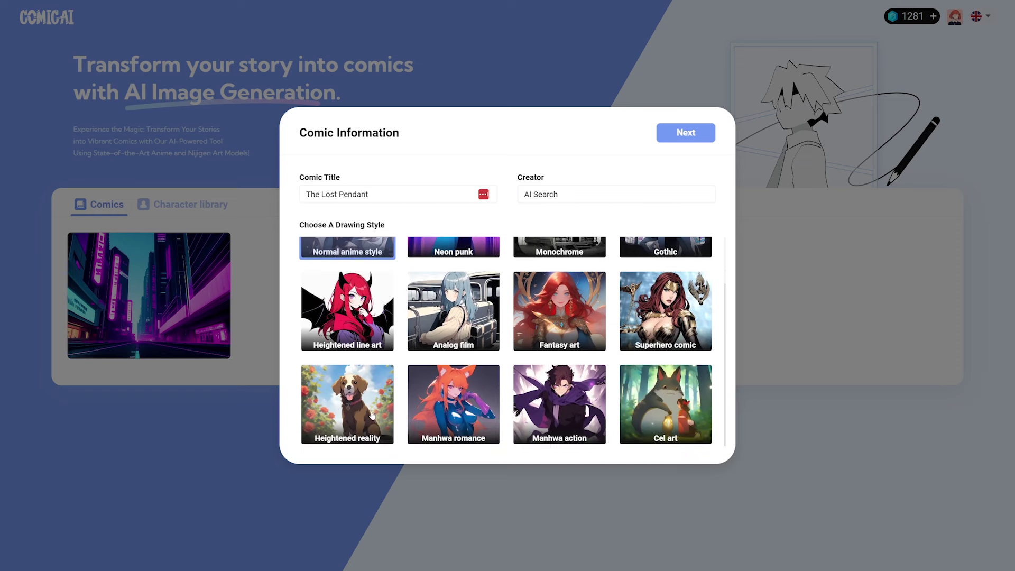
pyautogui.scroll(2, 556, 338)
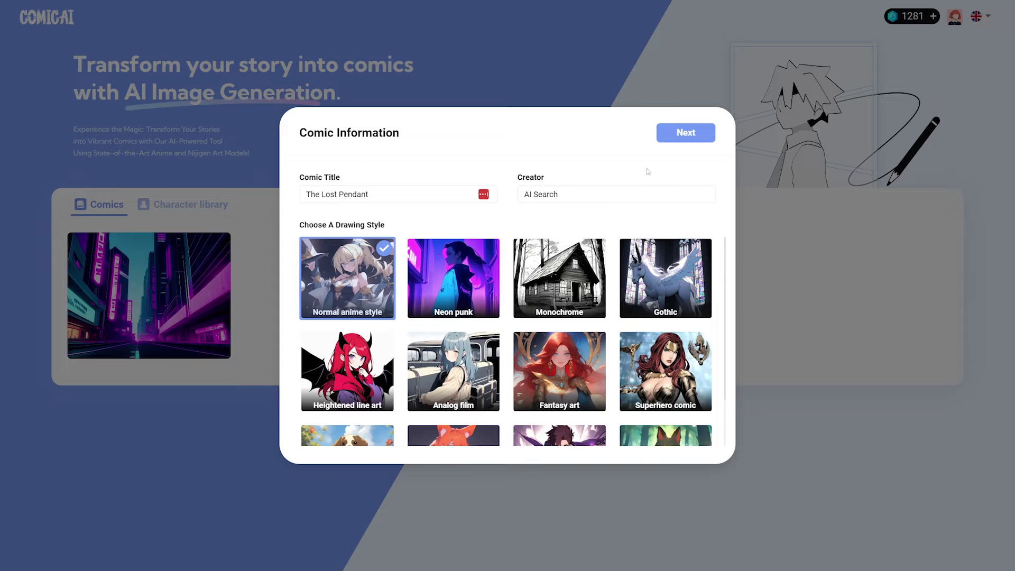
pyautogui.click(694, 136)
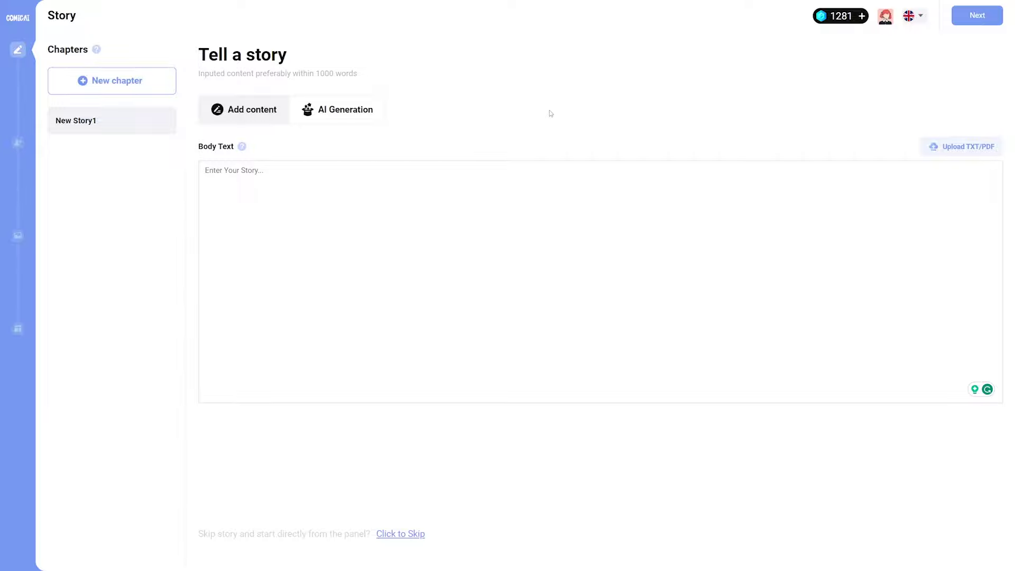
# Rename the New Story1 chapter to 'aewadwa'.
pyautogui.moveTo(127, 110)
pyautogui.click(163, 120)
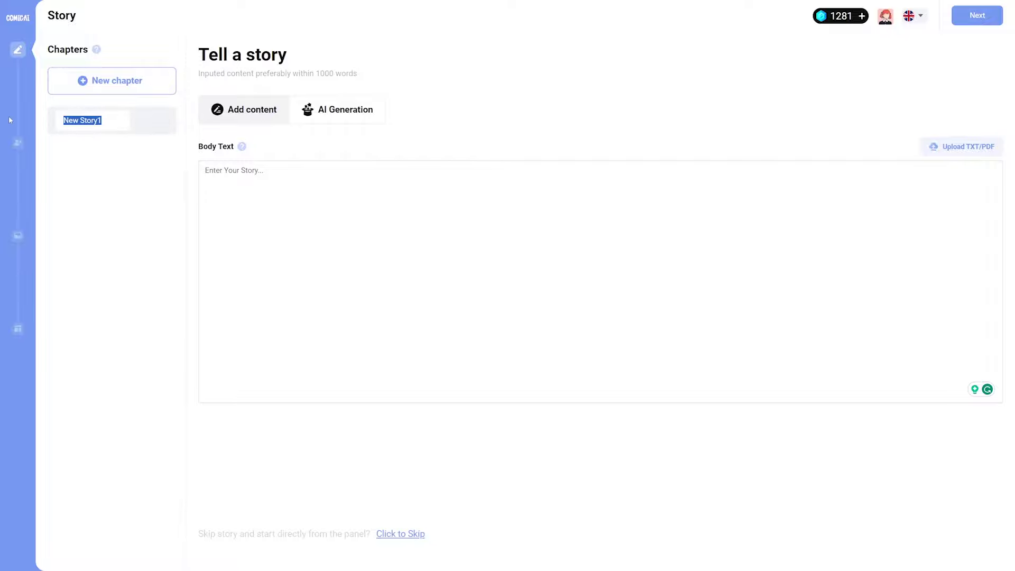
pyautogui.write('aewadwa')
pyautogui.moveTo(9, 116); pyautogui.dragTo(113, 170)
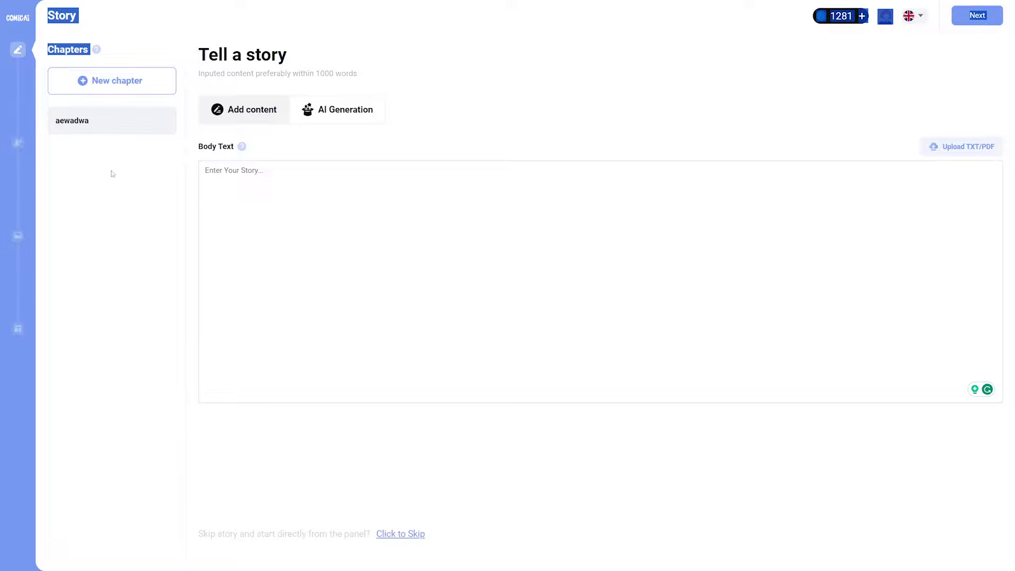
pyautogui.click(148, 155)
# Try the manual and AI Generation story options, then skip the story step.
pyautogui.click(253, 172)
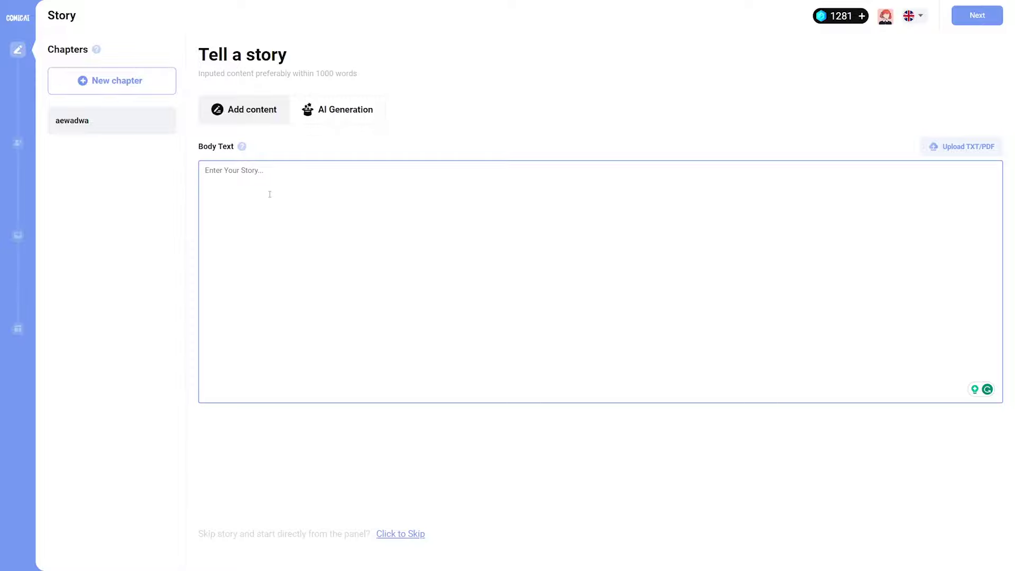
pyautogui.click(364, 112)
pyautogui.click(367, 175)
pyautogui.click(432, 235)
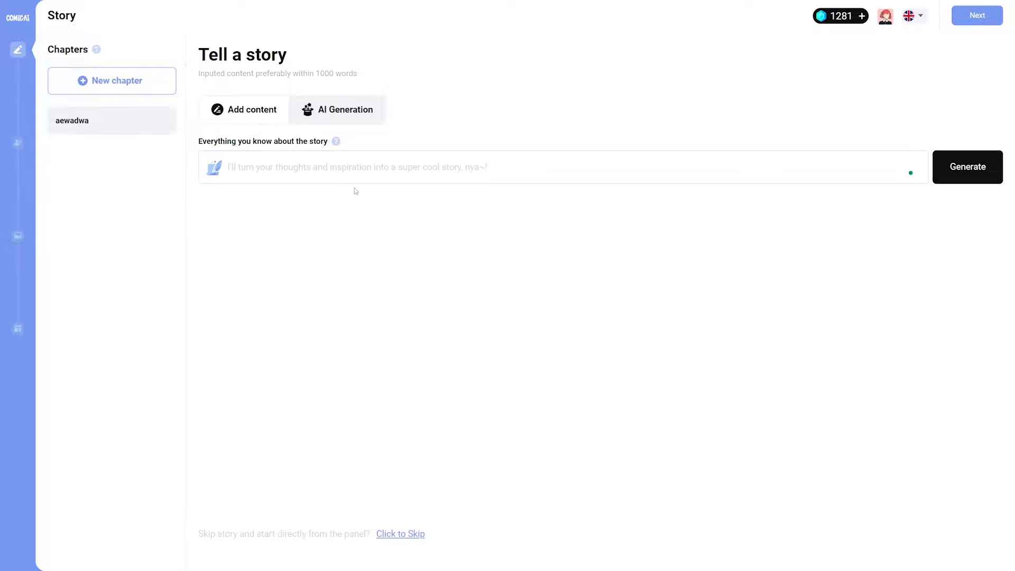
pyautogui.click(244, 111)
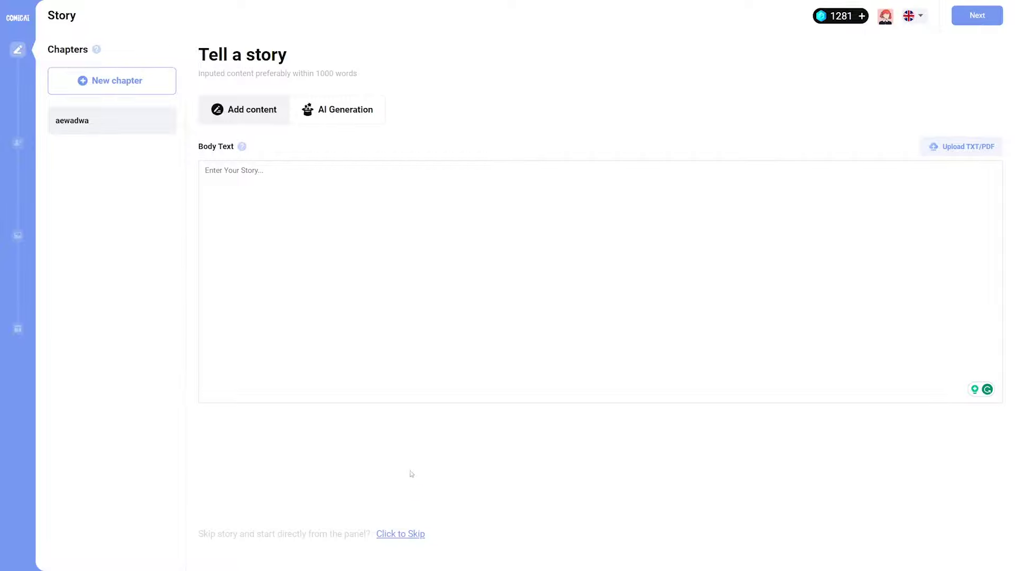
pyautogui.click(401, 534)
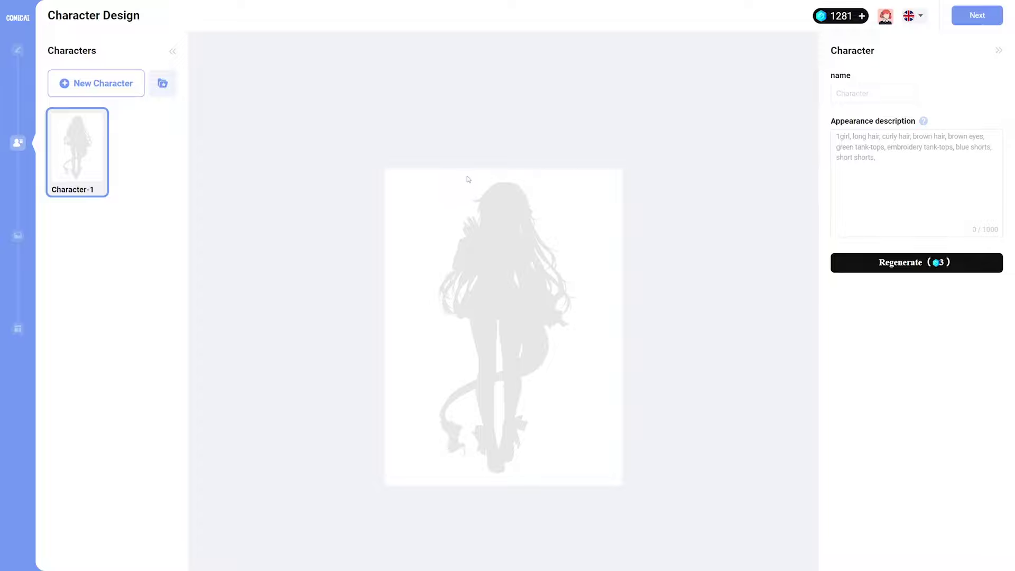
# Name the character Mia, describe her as 'young, adventurous, girl, short brown hair, simple dress, big smile', and regenerate.
pyautogui.click(872, 94)
pyautogui.write('Mia')
pyautogui.click(863, 137)
pyautogui.write('A young, adventurous girl with short brown hair, wearing a simple dress and a big smile.')
pyautogui.doubleClick(840, 137)
pyautogui.tripleClick(925, 138)
pyautogui.click(923, 136)
pyautogui.press('BackSpace')
pyautogui.press('Delete')
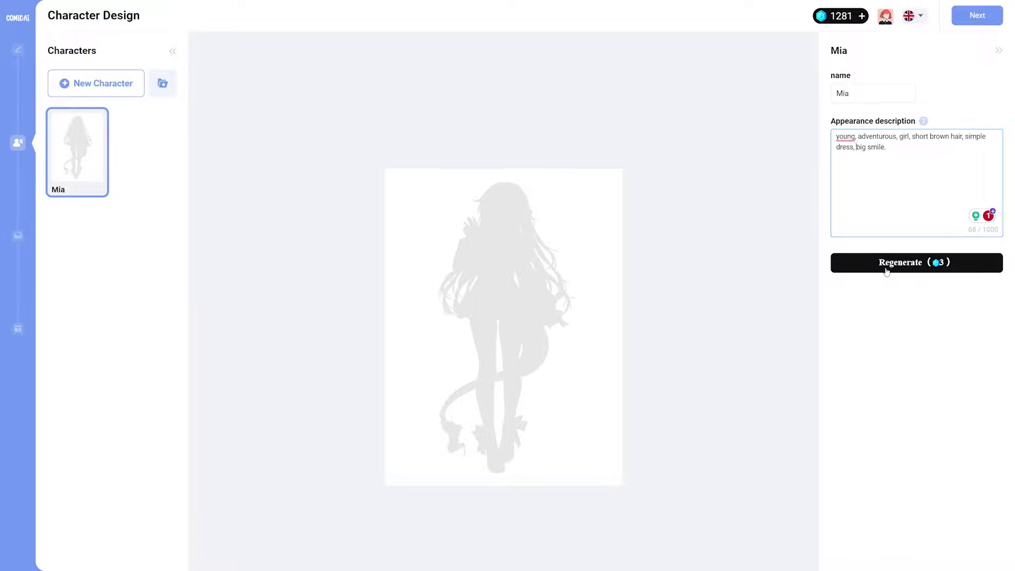
pyautogui.click(886, 271)
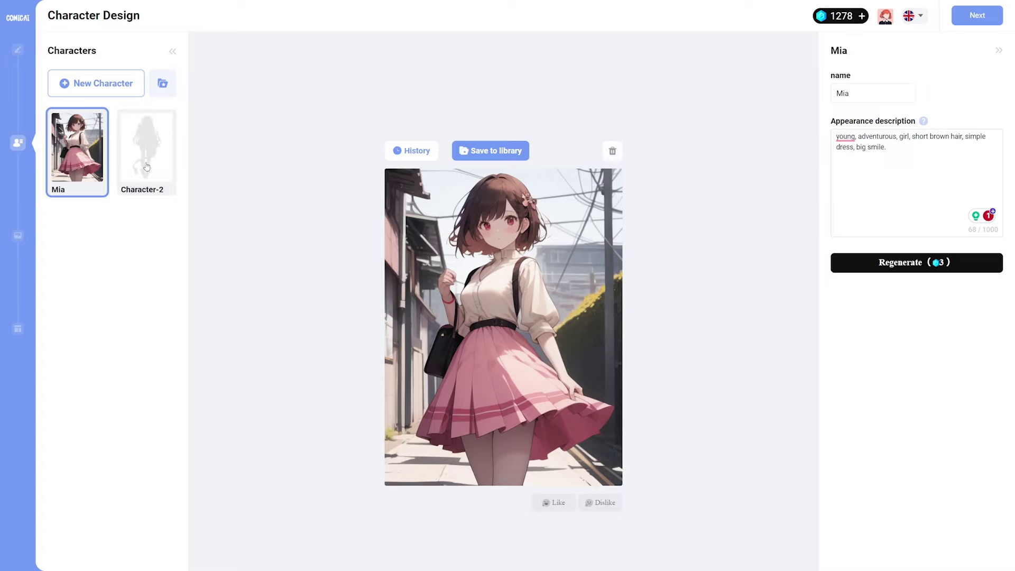
# Name the second character Toby, emphasize his description as '(((dog)))', and regenerate his image.
pyautogui.click(858, 95)
pyautogui.write('Tob')
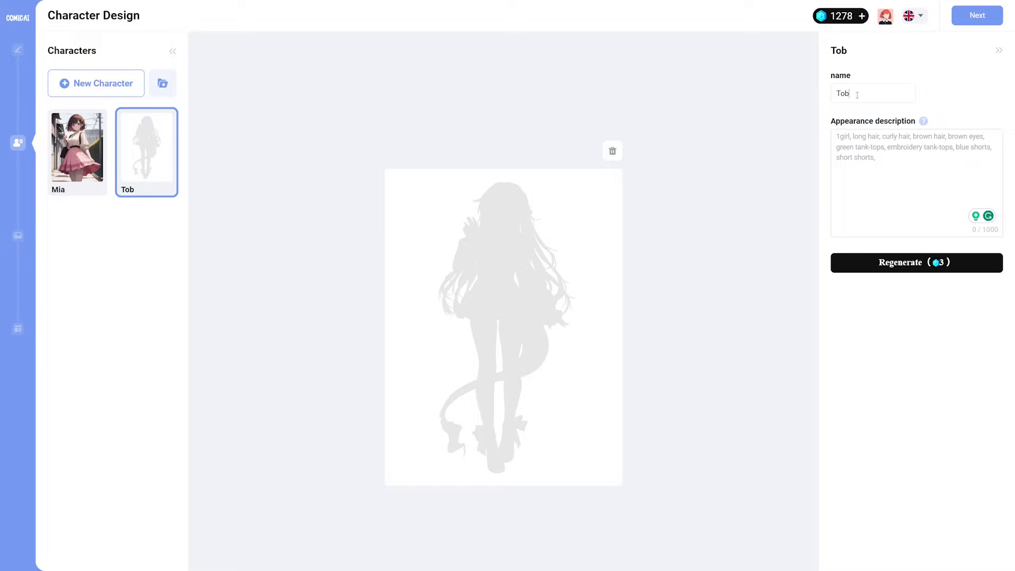
pyautogui.write('y')
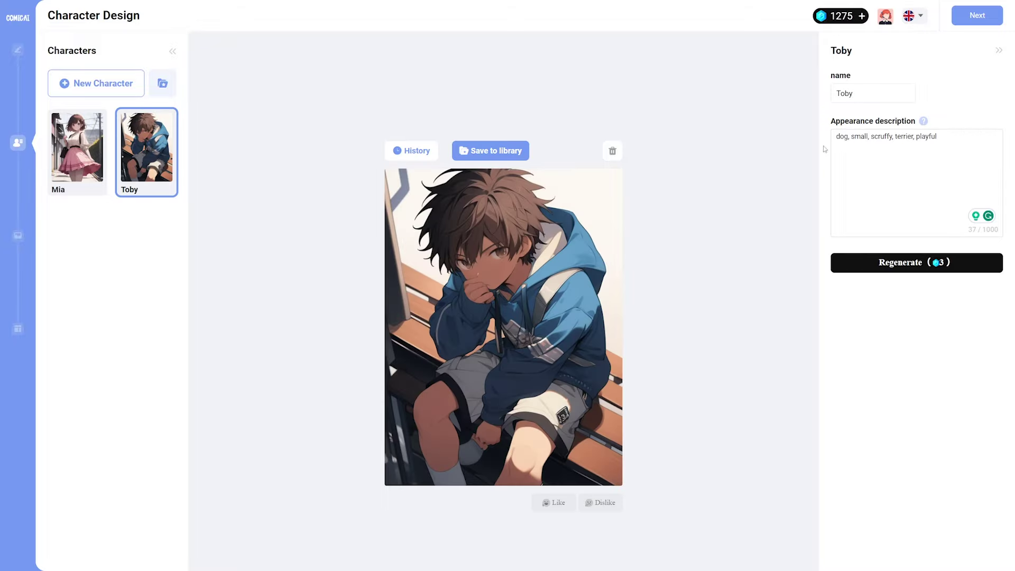
pyautogui.click(838, 137)
pyautogui.write('((()')
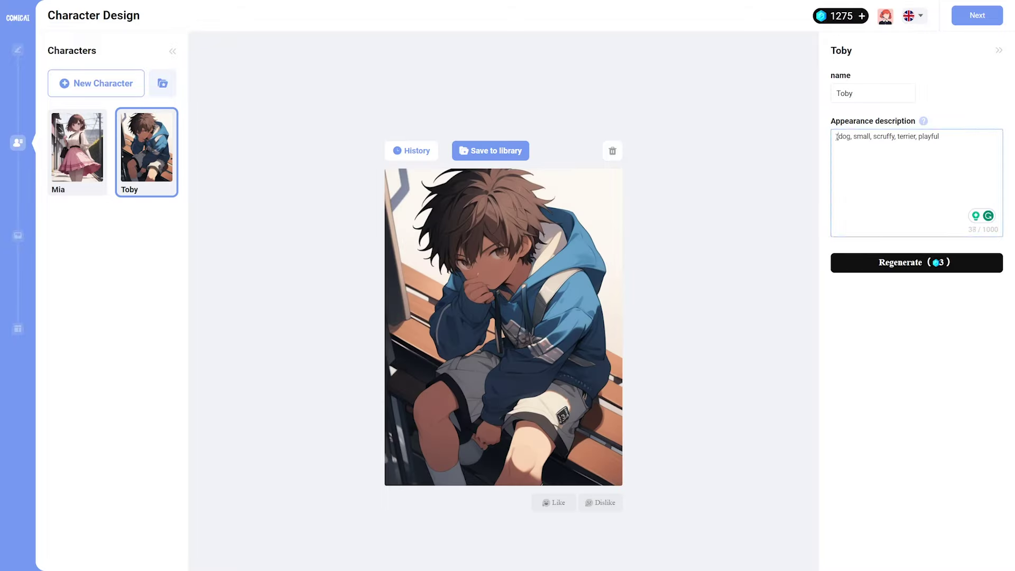
pyautogui.press('BackSpace')
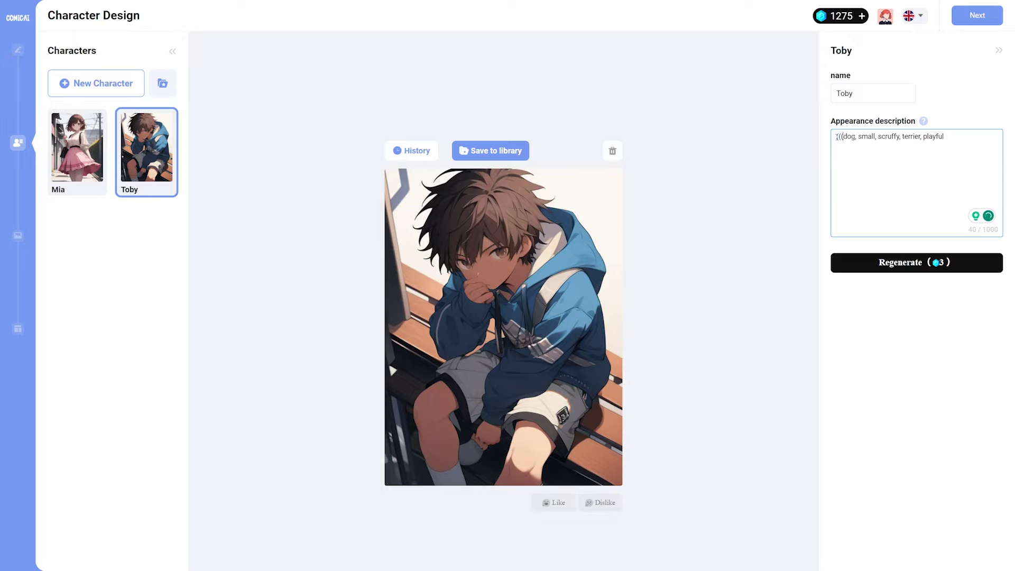
pyautogui.write(')))')
pyautogui.click(917, 263)
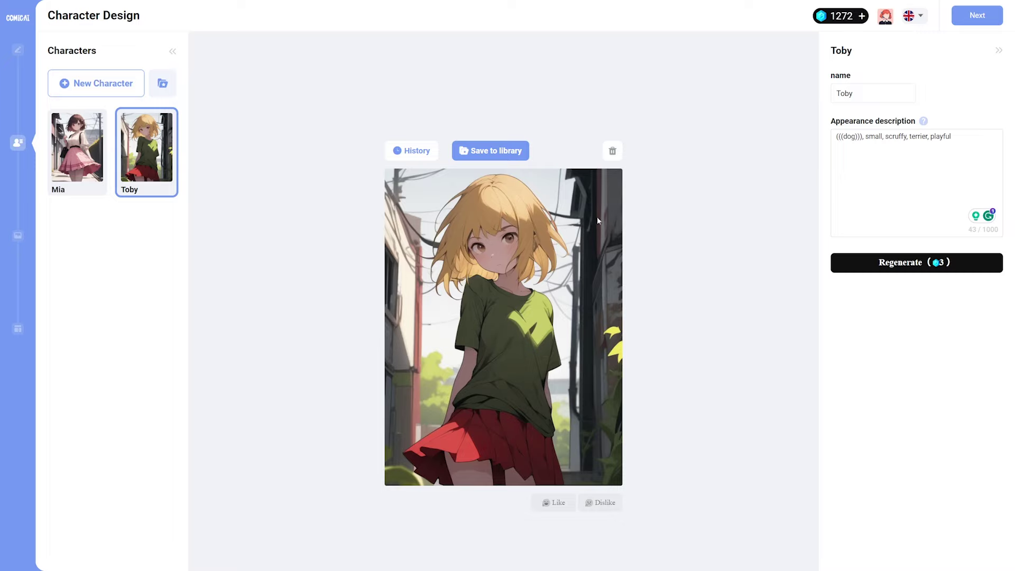
# Delete the Toby character, move to the Panel step, and add Panel-1.
pyautogui.click(612, 153)
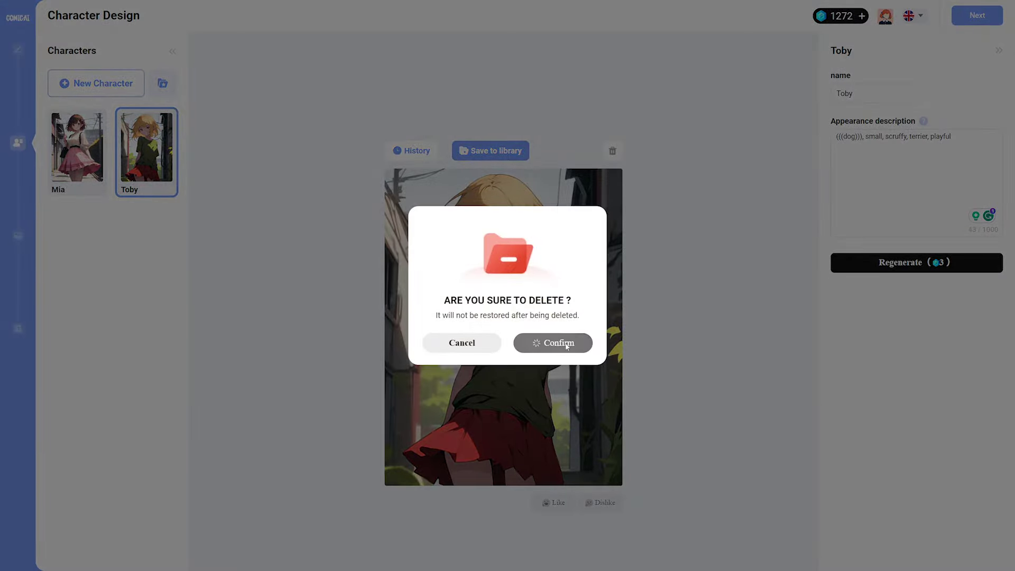
pyautogui.click(555, 345)
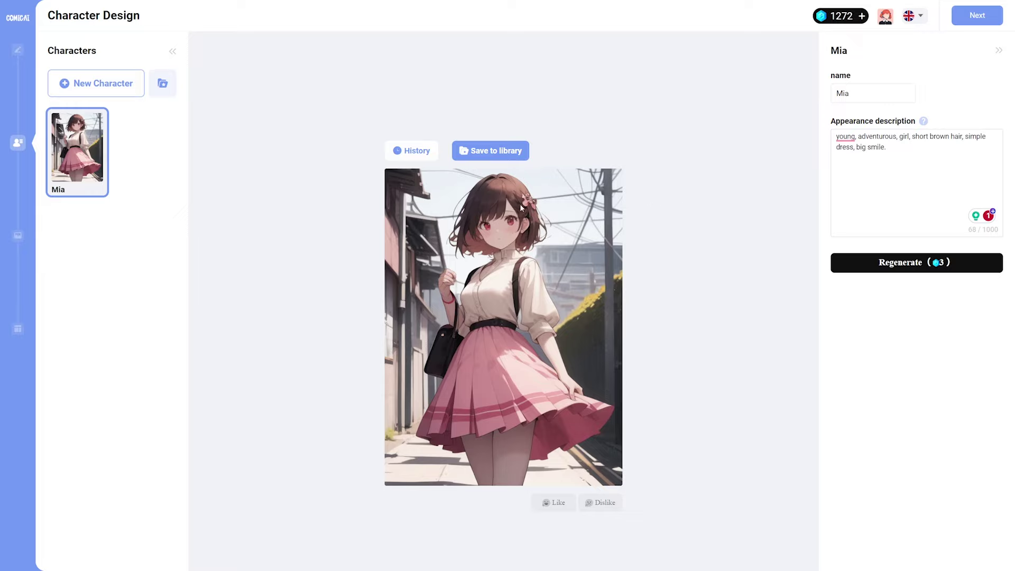
pyautogui.click(979, 23)
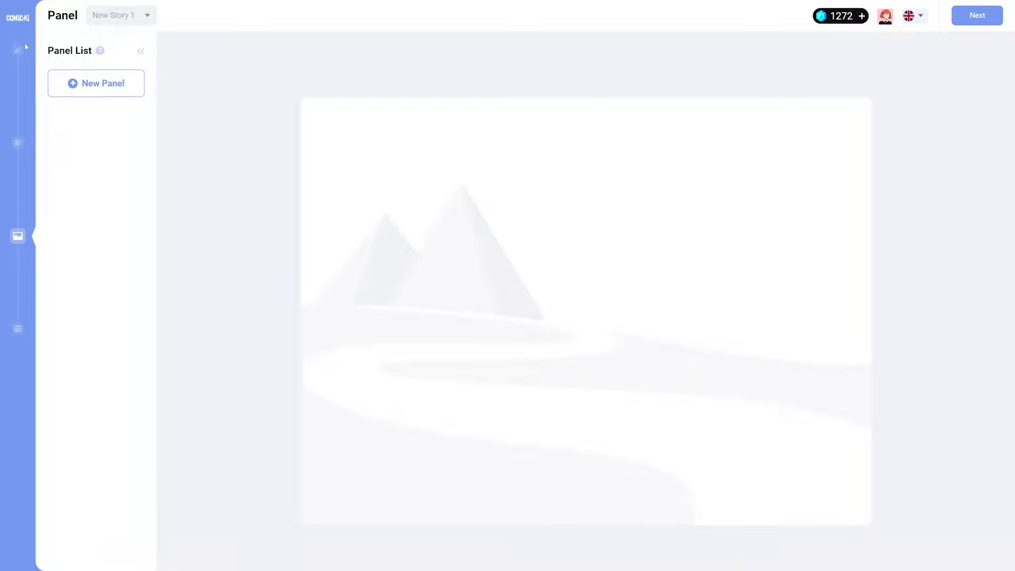
pyautogui.click(113, 90)
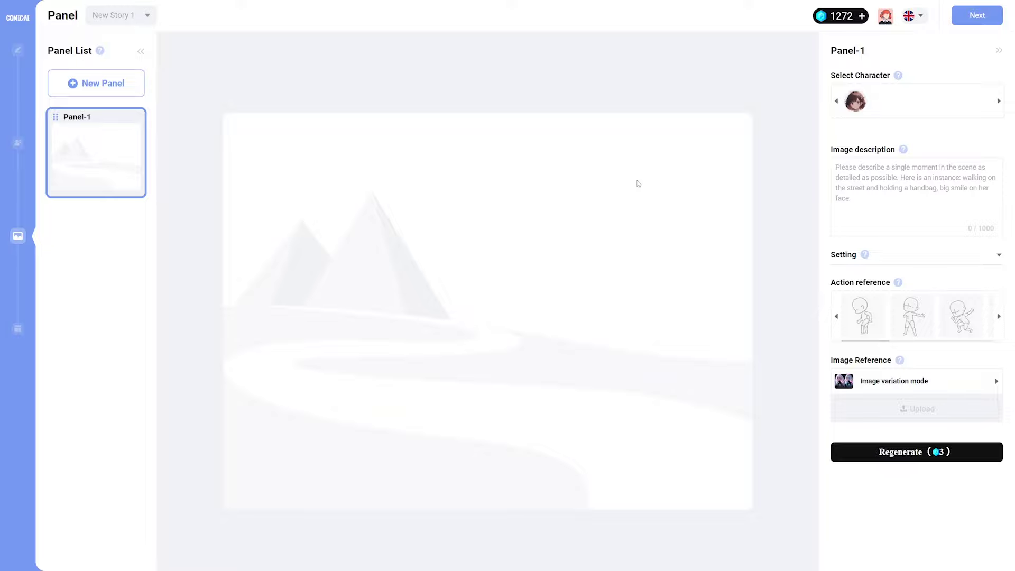
# Paste the 'wide shot of the village at dawn' text into Panel-1's image description.
pyautogui.click(967, 169)
pyautogui.write('A wide shot of the village at dawn, the first rays of sunlight touching the quaint houses.')
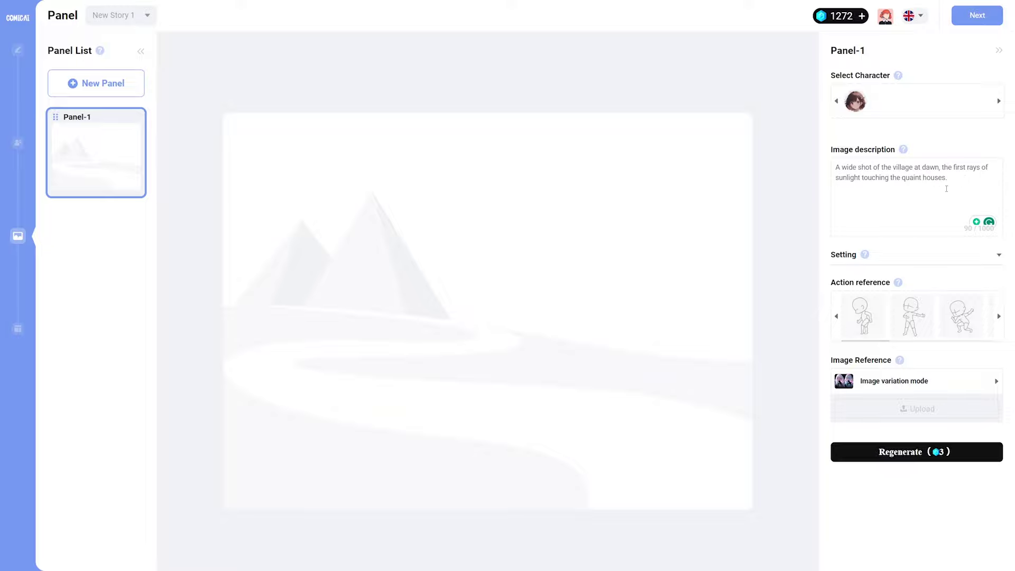
pyautogui.moveTo(855, 101)
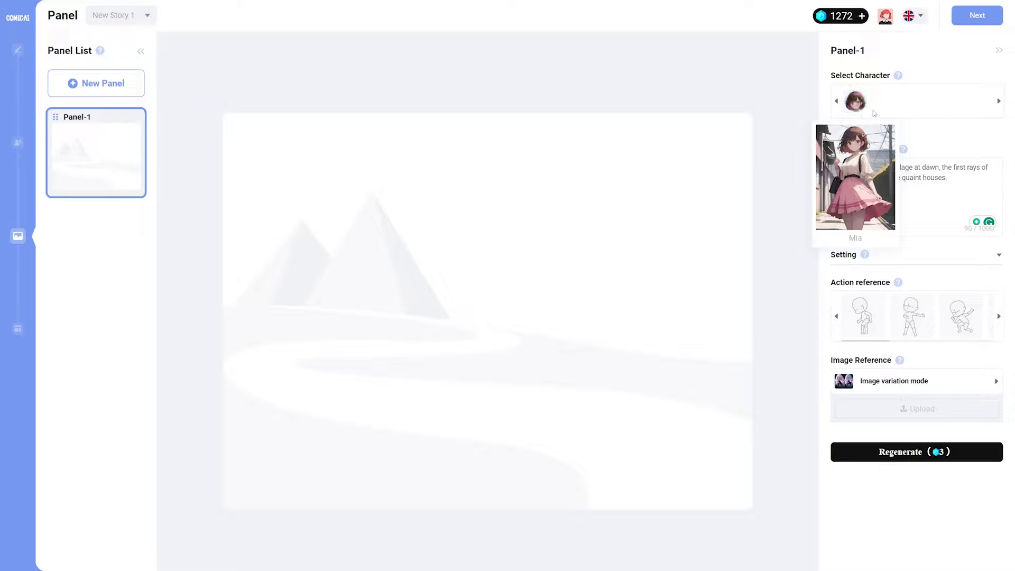
pyautogui.moveTo(950, 178); pyautogui.dragTo(836, 167)
pyautogui.click(993, 184)
pyautogui.moveTo(993, 184); pyautogui.dragTo(821, 164)
pyautogui.click(955, 181)
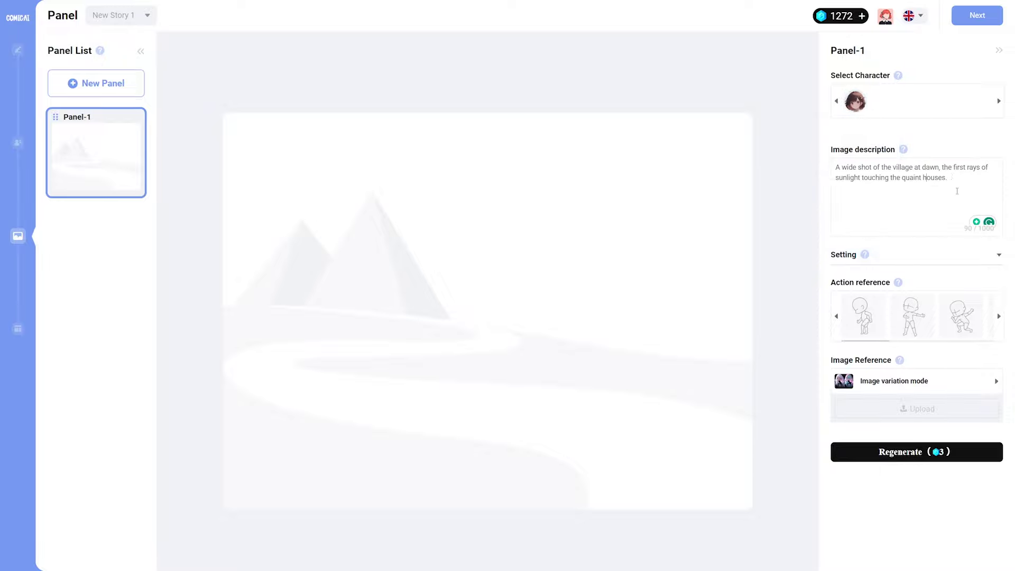
# Glance at camera angle and weather settings, generate the village-at-dawn image, and add Panel-2.
pyautogui.click(877, 255)
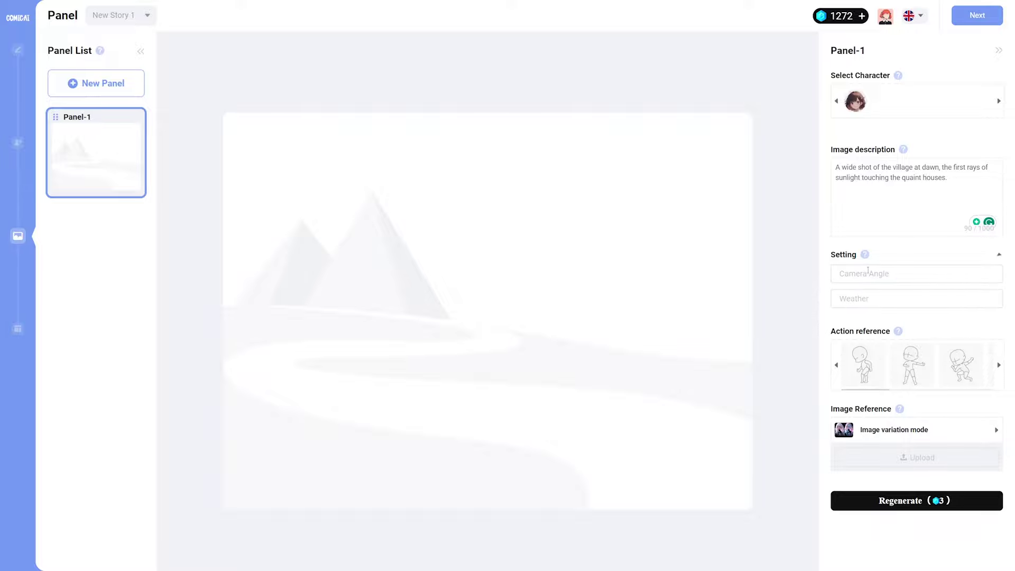
pyautogui.click(897, 255)
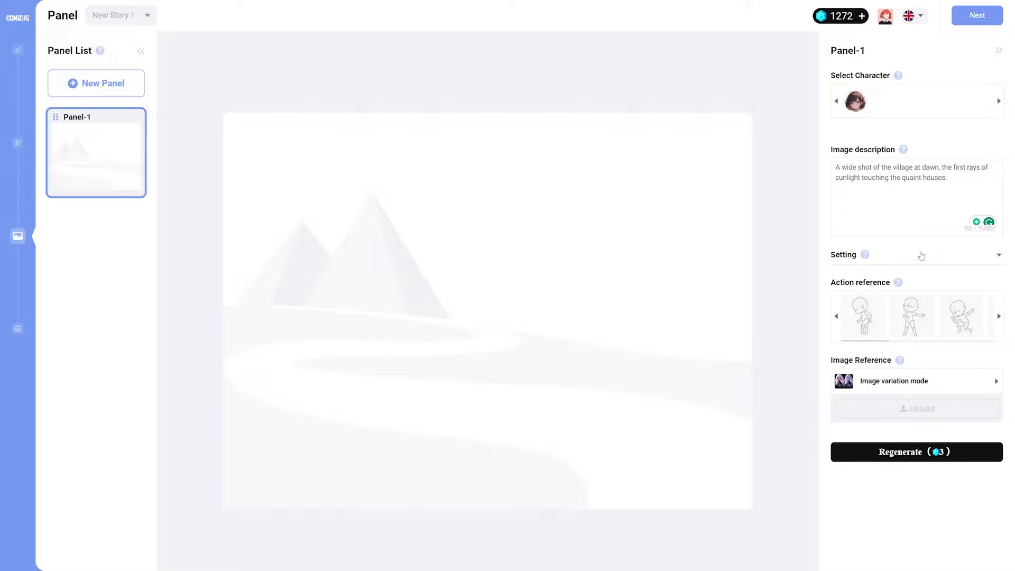
pyautogui.moveTo(873, 341); pyautogui.dragTo(894, 341)
pyautogui.click(938, 350)
pyautogui.moveTo(950, 183); pyautogui.dragTo(814, 164)
pyautogui.click(917, 164)
pyautogui.click(901, 461)
pyautogui.click(900, 452)
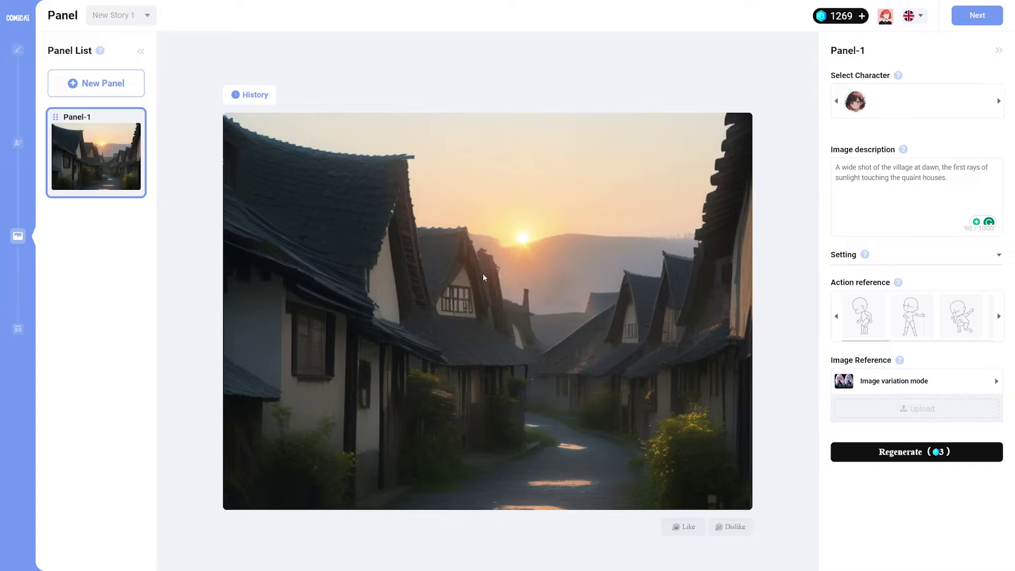
pyautogui.click(113, 92)
pyautogui.write('Mia laughing as she plays catch with dog Toby in her backyard.')
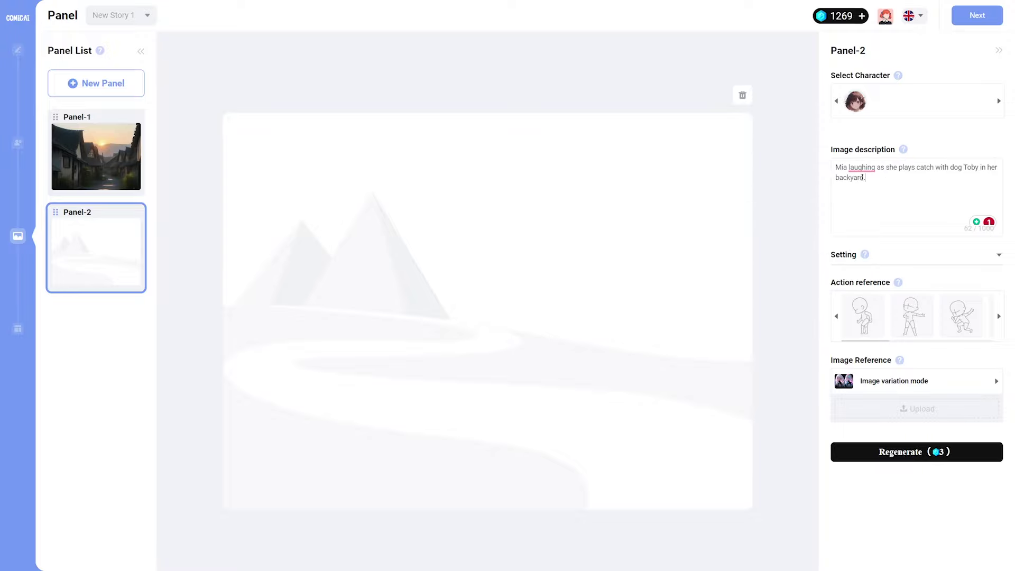
pyautogui.click(854, 105)
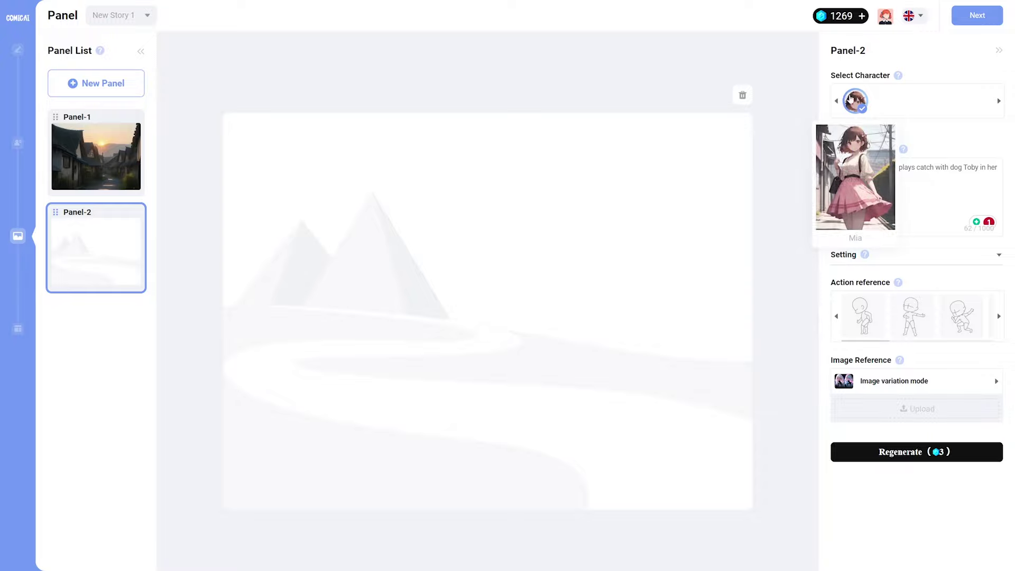
pyautogui.moveTo(878, 344); pyautogui.dragTo(981, 330)
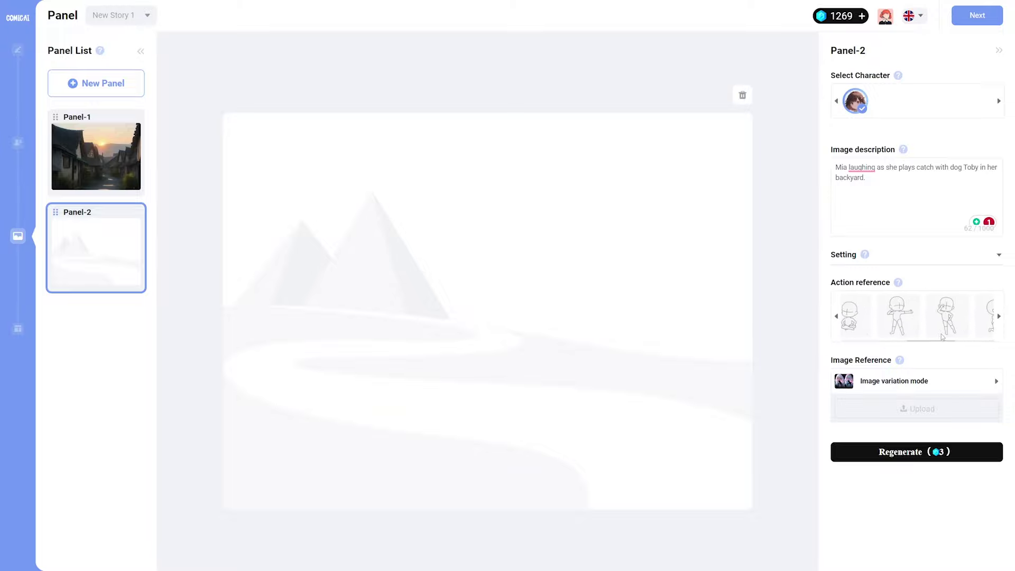
pyautogui.click(979, 319)
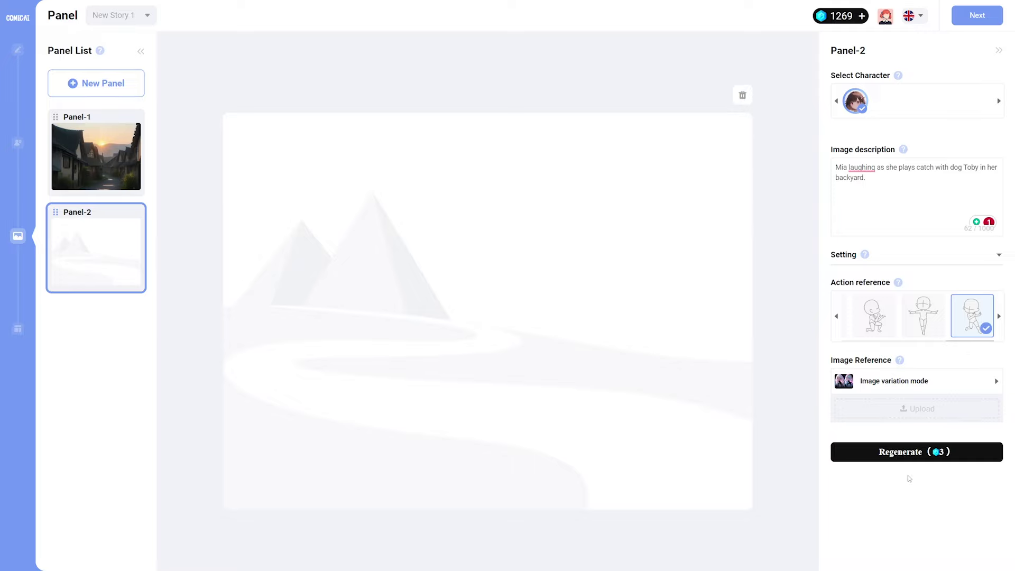
pyautogui.click(904, 454)
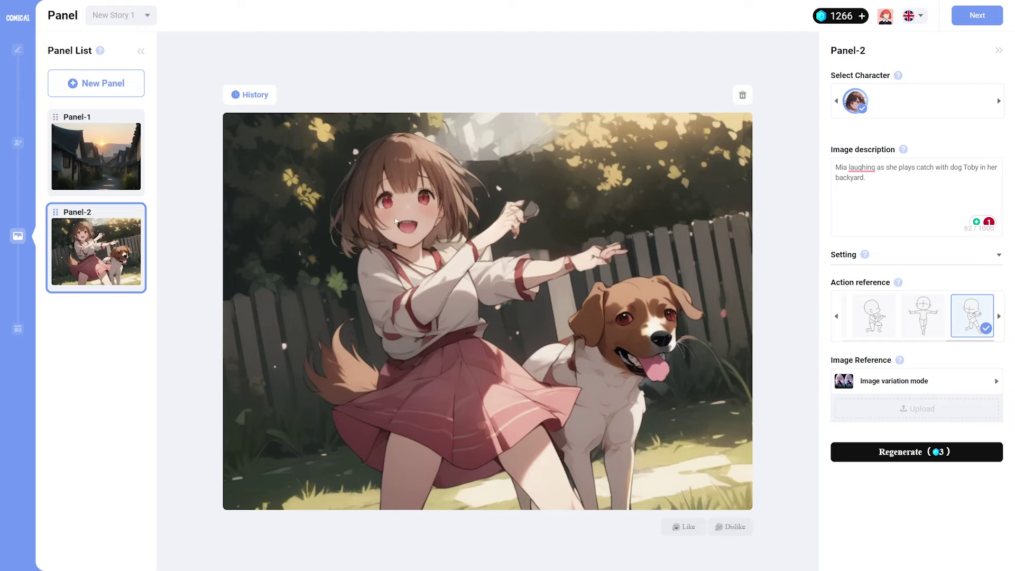
pyautogui.moveTo(853, 104)
pyautogui.click(922, 392)
# Create Panel-3 showing two blue birds on a blossoming branch, then continue to the Editor.
pyautogui.click(101, 88)
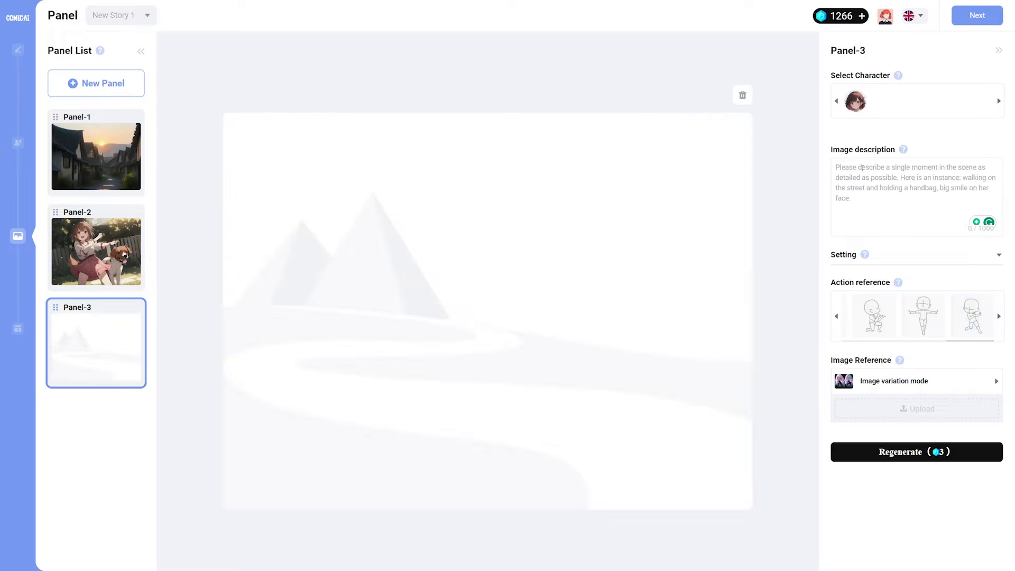
pyautogui.write('Birds chirping on tree branches, flowers blooming in gardens.')
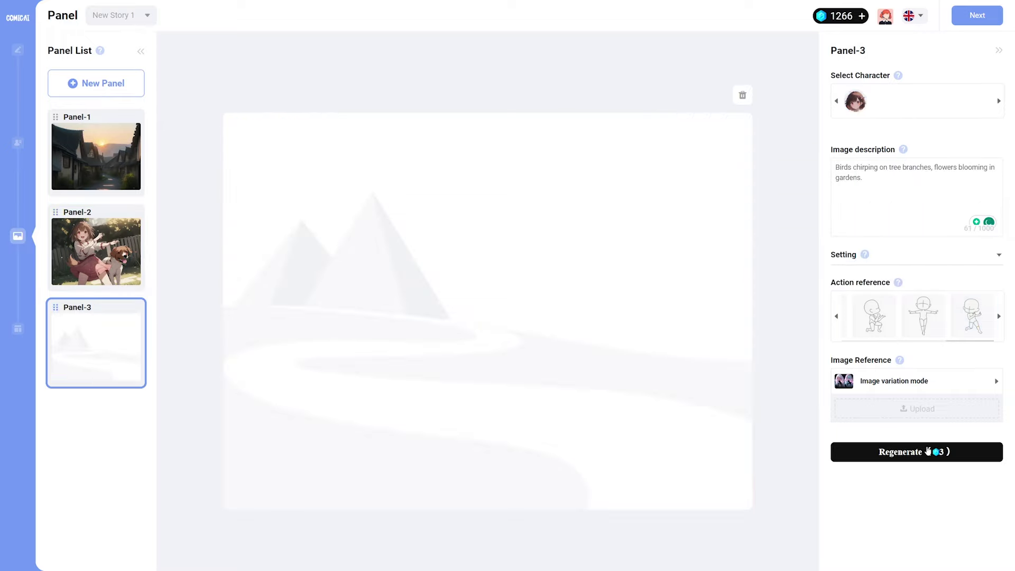
pyautogui.click(919, 450)
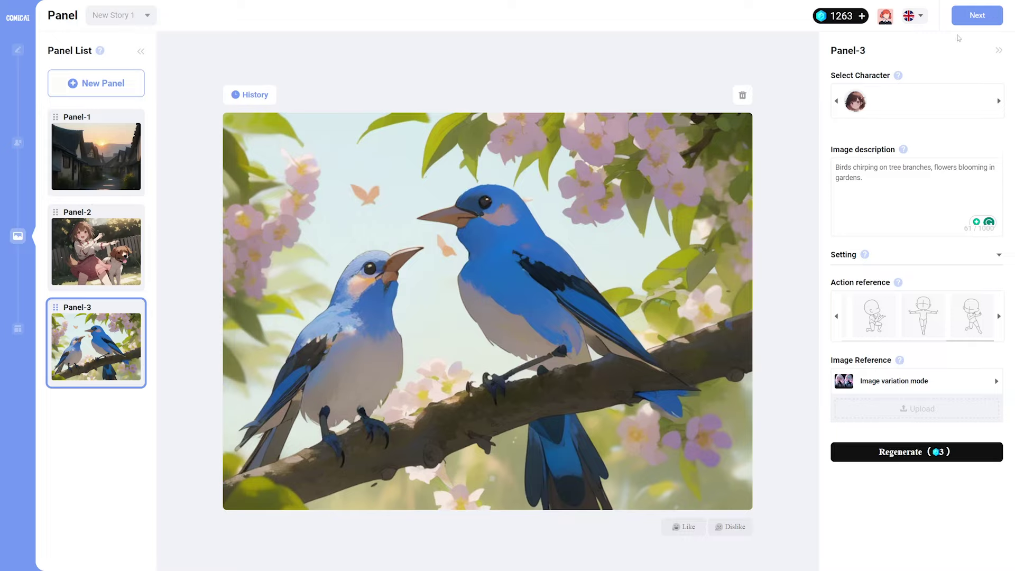
pyautogui.click(980, 16)
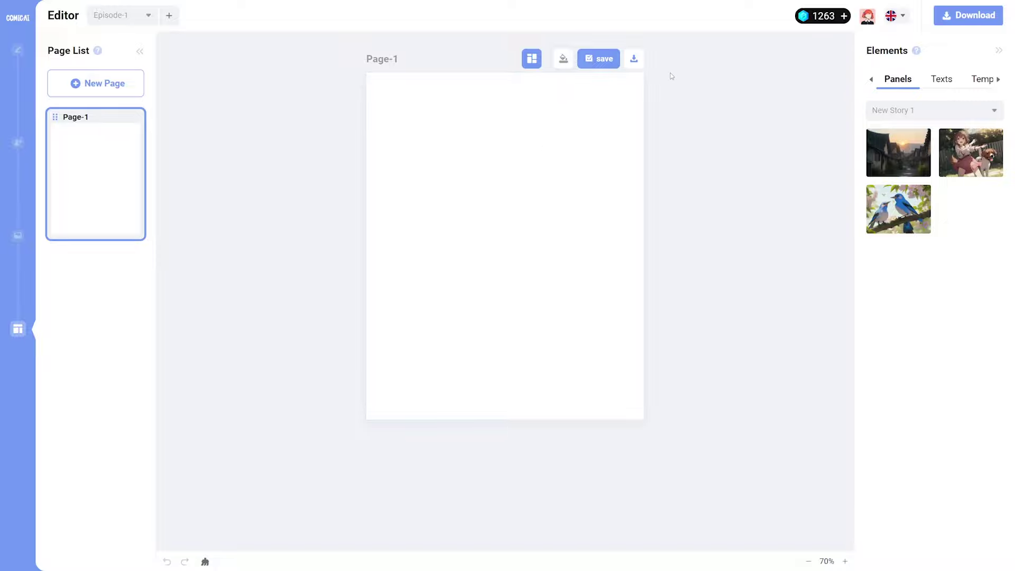
# Apply the first 6-Grid frame template to the page, then remove it again.
pyautogui.click(983, 79)
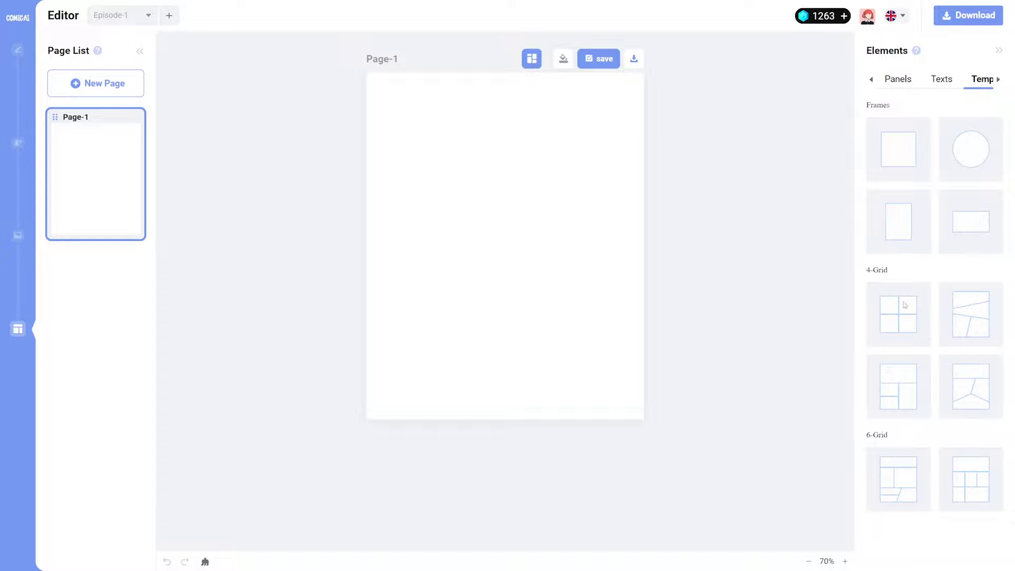
pyautogui.click(909, 481)
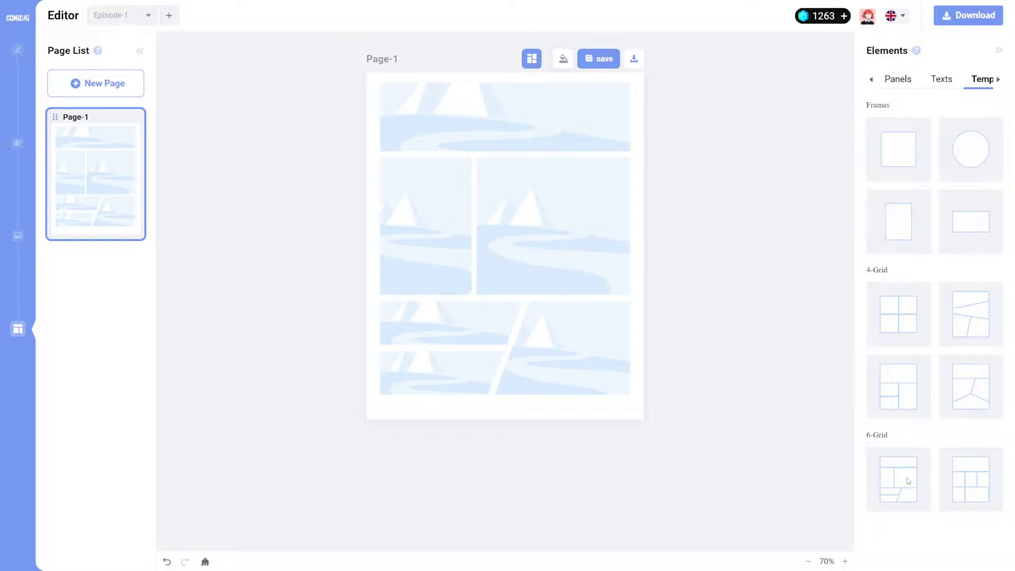
pyautogui.click(542, 206)
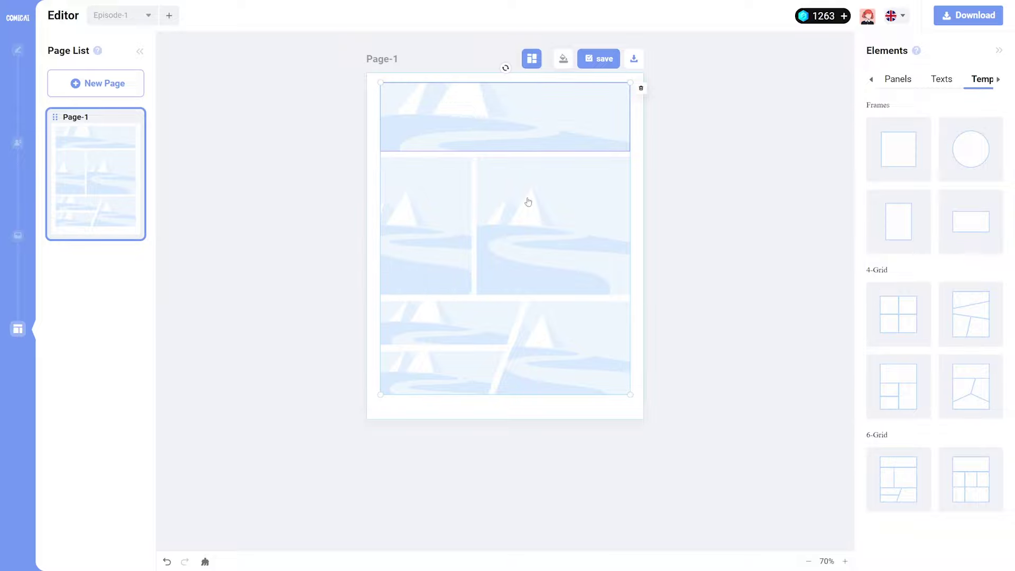
pyautogui.click(537, 60)
# Auto-lay out the village, Mia-and-dog and birds images as three panels in that order.
pyautogui.click(538, 60)
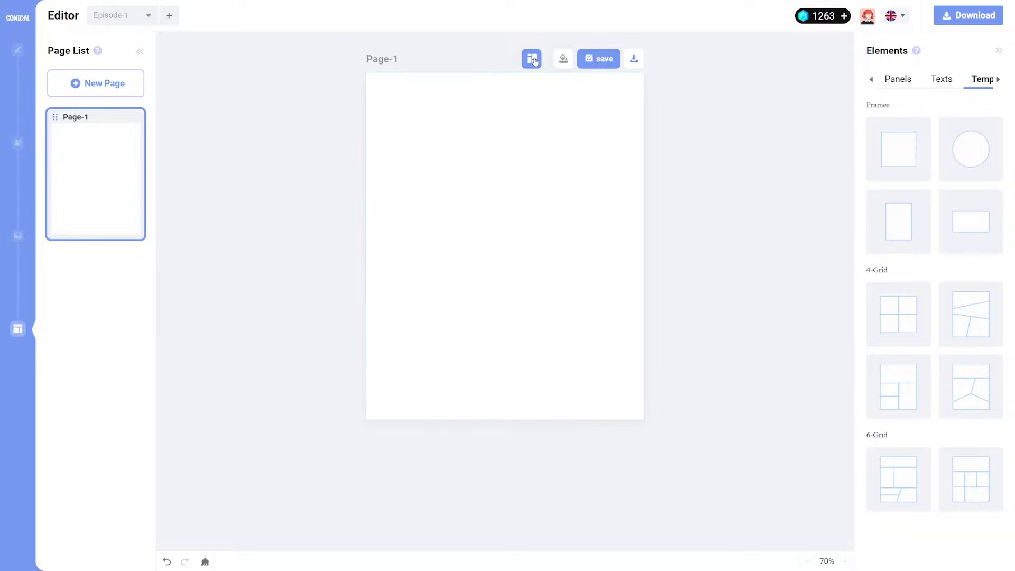
pyautogui.click(565, 177)
pyautogui.click(436, 181)
pyautogui.click(351, 177)
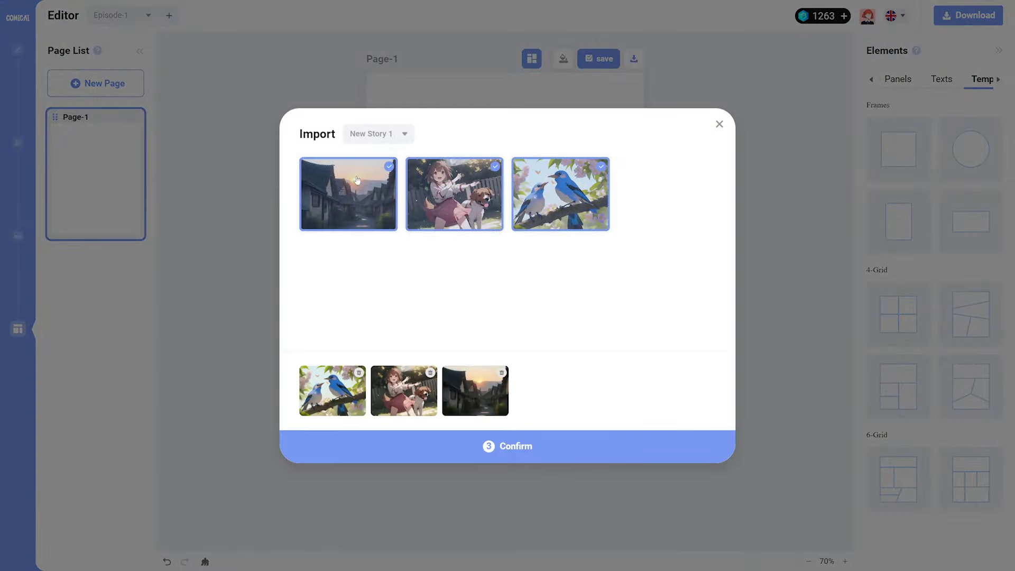
pyautogui.click(501, 373)
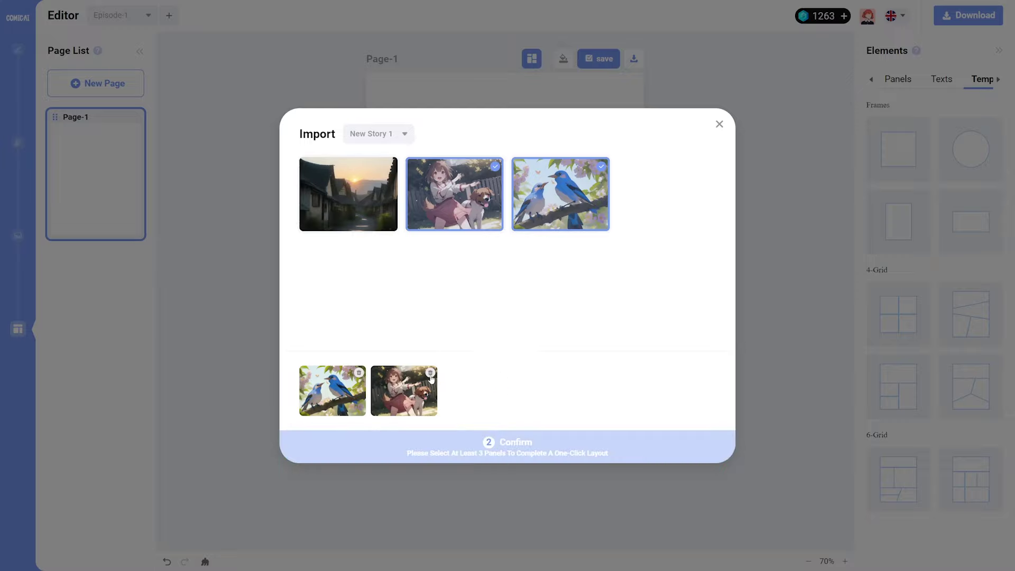
pyautogui.click(430, 373)
pyautogui.click(358, 373)
pyautogui.click(377, 221)
pyautogui.click(494, 214)
pyautogui.click(517, 213)
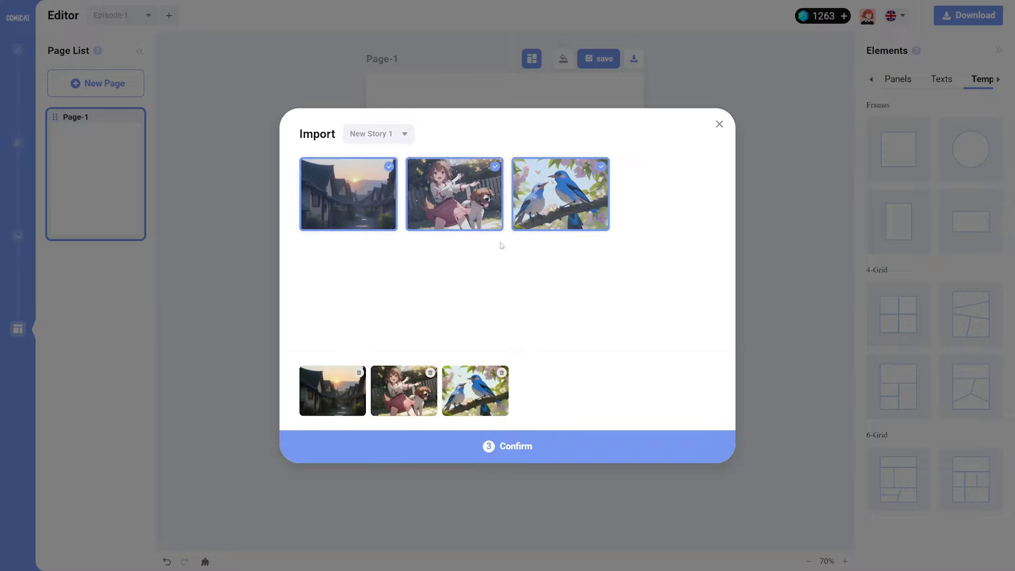
pyautogui.click(525, 461)
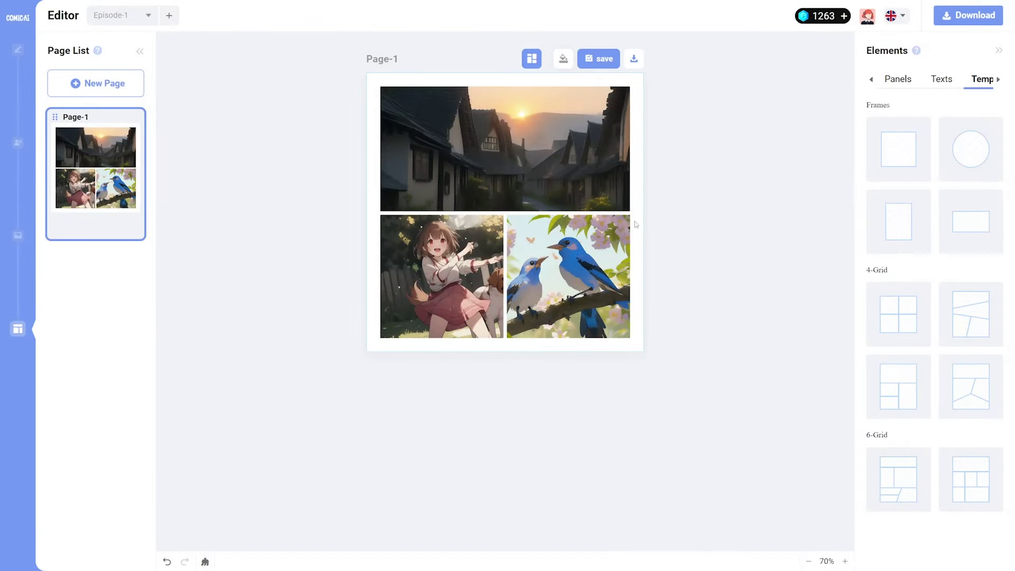
# Put the birds image in the bottom-left panel and Mia in the bottom-right panel.
pyautogui.moveTo(899, 210); pyautogui.dragTo(438, 279)
pyautogui.moveTo(971, 153); pyautogui.dragTo(586, 299)
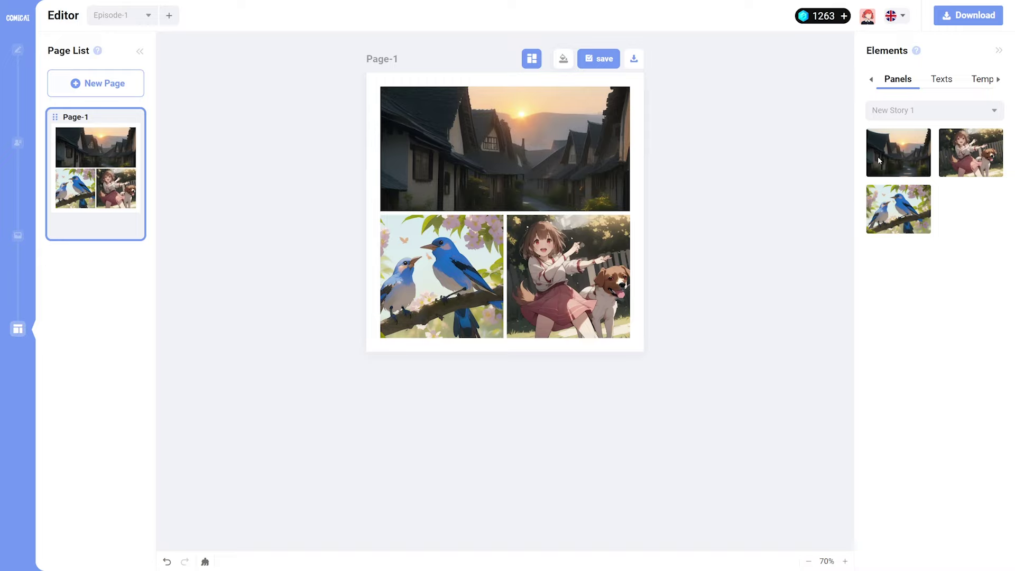
pyautogui.click(942, 85)
pyautogui.click(999, 80)
pyautogui.click(1000, 80)
pyautogui.click(1000, 80)
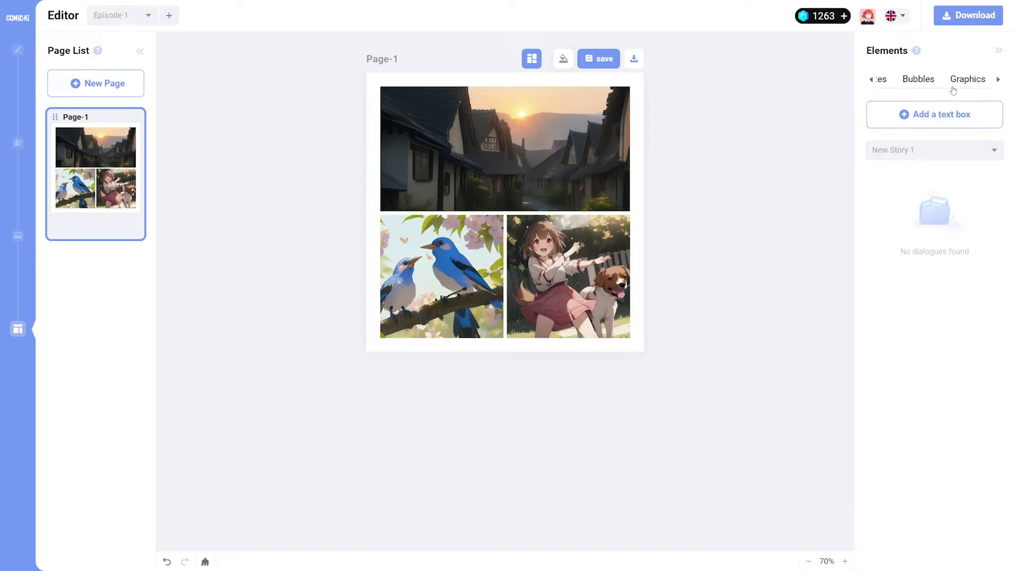
pyautogui.click(968, 81)
pyautogui.click(918, 83)
# Add a rectangle narration box with the village sentence, stretched taller in the top panel's corner.
pyautogui.scroll(-3, 925, 220)
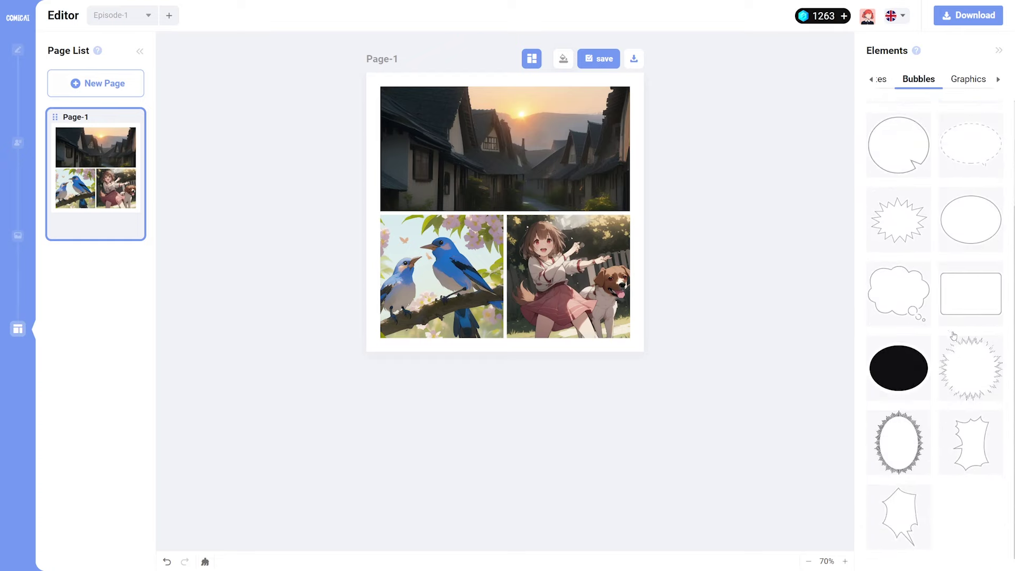
pyautogui.moveTo(957, 306); pyautogui.dragTo(555, 181)
pyautogui.doubleClick(560, 173)
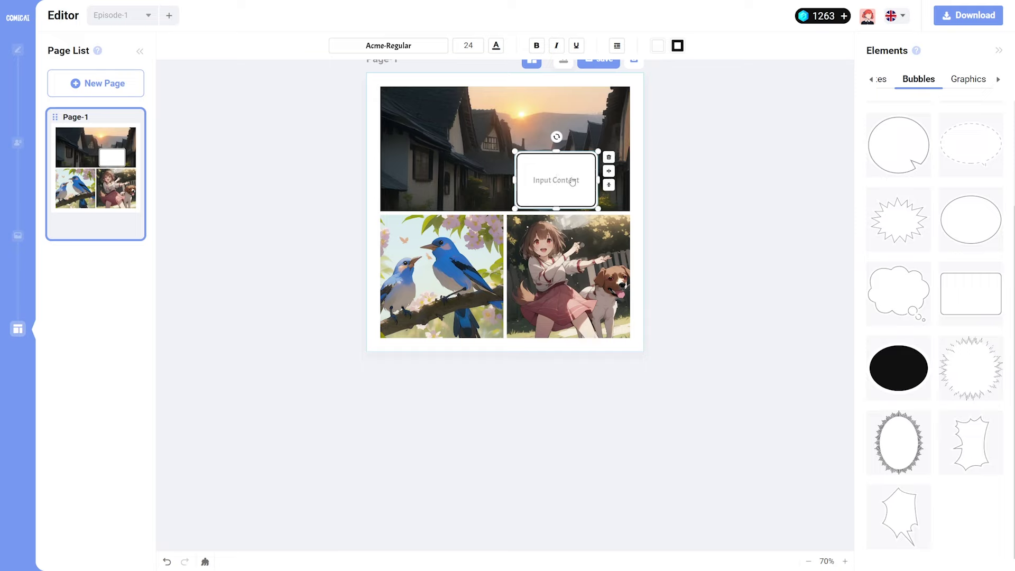
pyautogui.write('In a small village, where every new day brings a promise of adventure.')
pyautogui.moveTo(557, 209); pyautogui.dragTo(557, 237)
pyautogui.moveTo(525, 208); pyautogui.dragTo(560, 146)
# Add an oval "Go, Toby, go!" speech bubble for Mia and nudge the narration box into place.
pyautogui.moveTo(902, 132); pyautogui.dragTo(506, 211)
pyautogui.write("Go, Toby, go! You're the fastest dog in the village!")
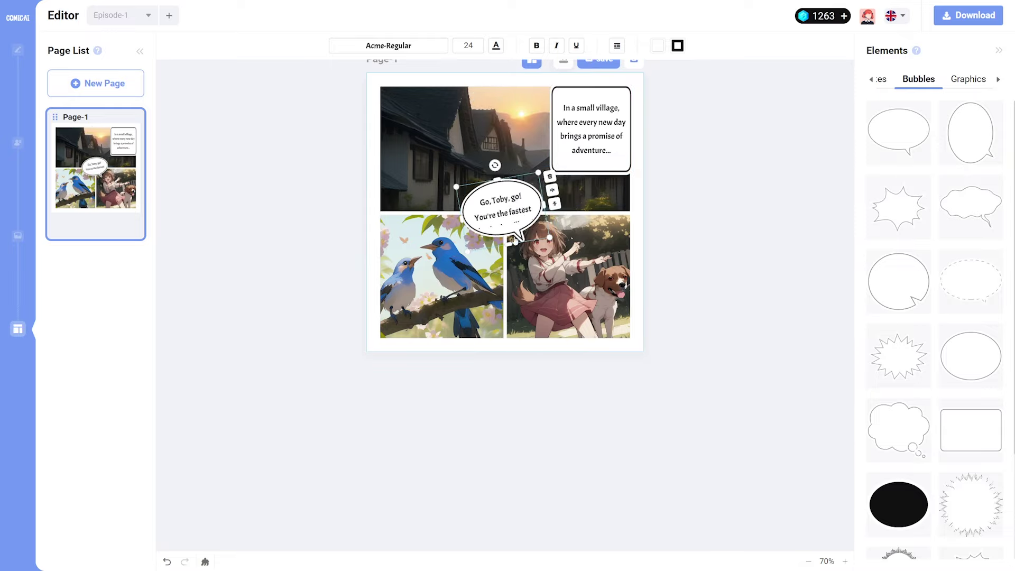
pyautogui.moveTo(510, 249); pyautogui.dragTo(448, 192)
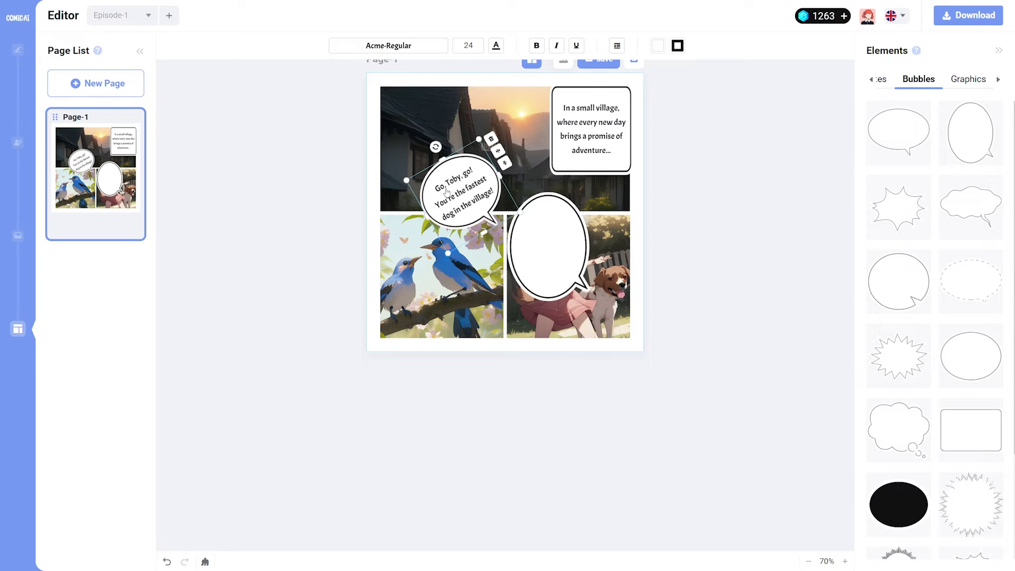
pyautogui.doubleClick(472, 193)
pyautogui.hotkey('ctrl', 'c')
pyautogui.click(555, 234)
pyautogui.click(555, 237)
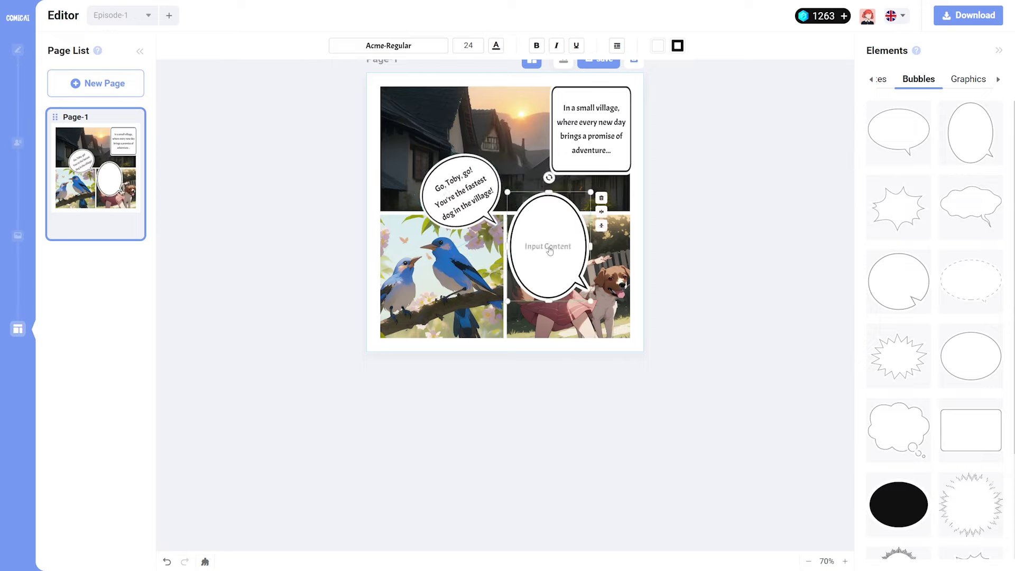
pyautogui.hotkey('ctrl', 'v')
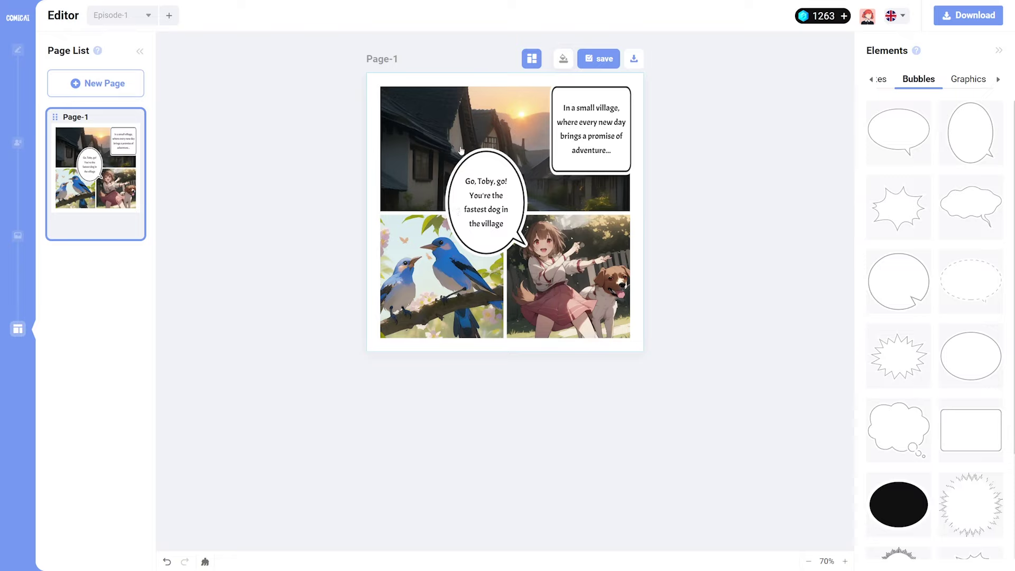
pyautogui.click(609, 126)
pyautogui.click(640, 130)
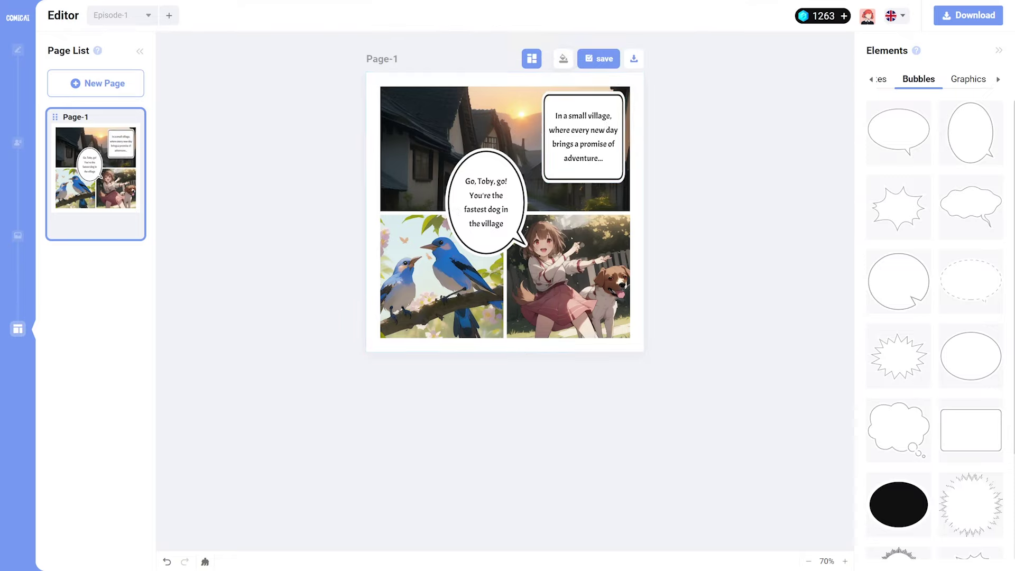
pyautogui.click(969, 79)
# Add a speed-lines graphic and enlarge it to fill Mia's lower-right panel.
pyautogui.click(902, 143)
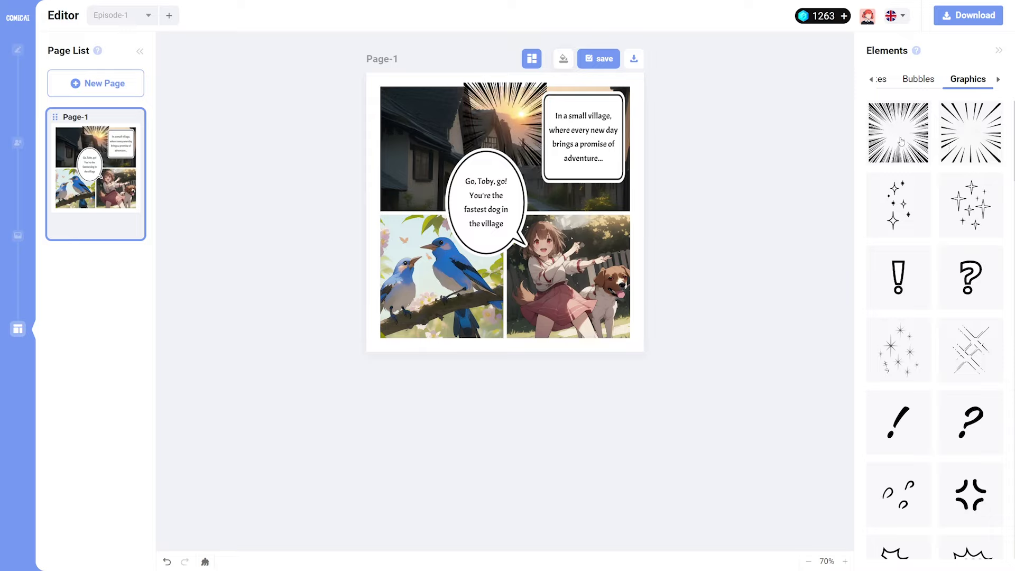
pyautogui.moveTo(514, 124); pyautogui.dragTo(559, 259)
pyautogui.moveTo(593, 299); pyautogui.dragTo(634, 338)
# Add a blank Page-2 after Page-1 and download the comic page.
pyautogui.click(635, 338)
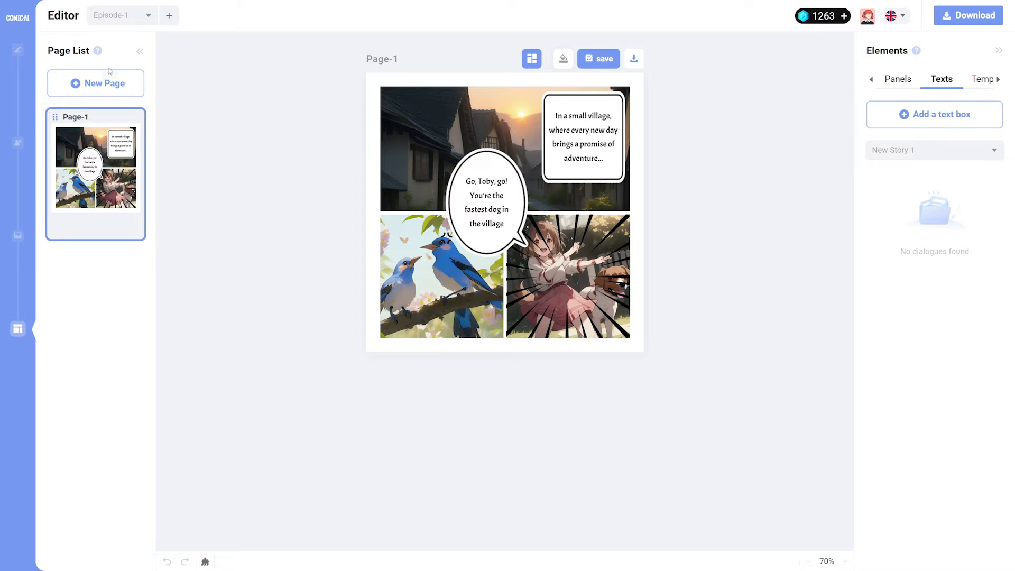
pyautogui.click(101, 84)
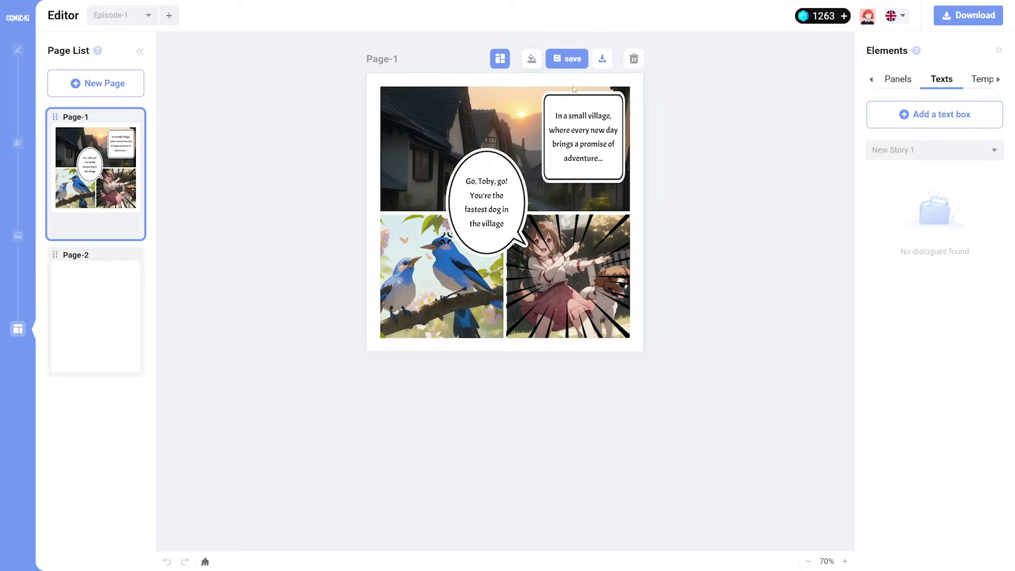
pyautogui.click(971, 21)
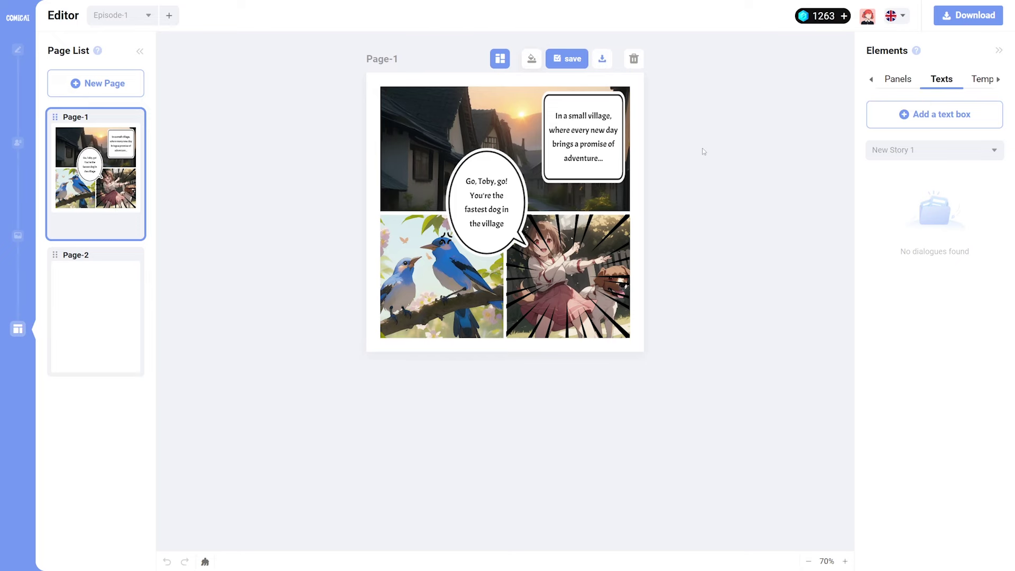